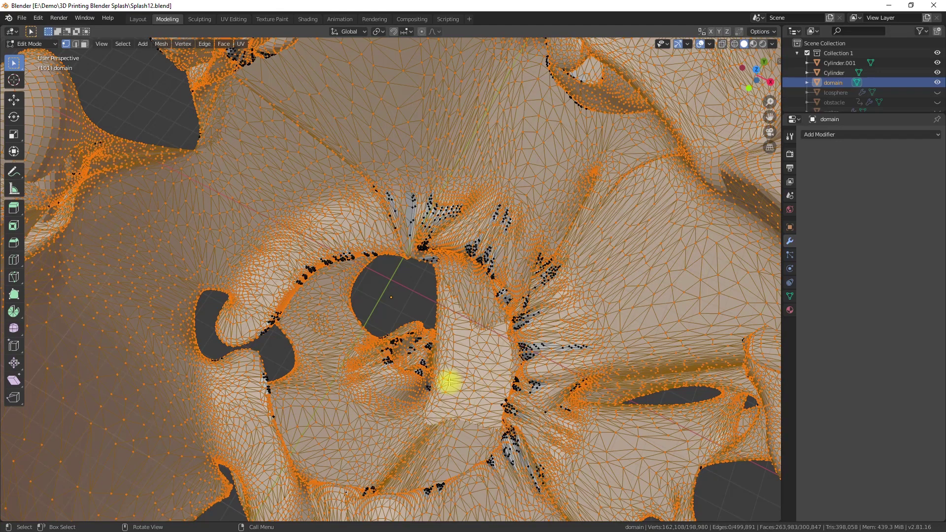
Inspect the domain splash mesh up close in Edit Mode and from another angle in the Layout workspace.
scroll(449, 382, "up", 8)
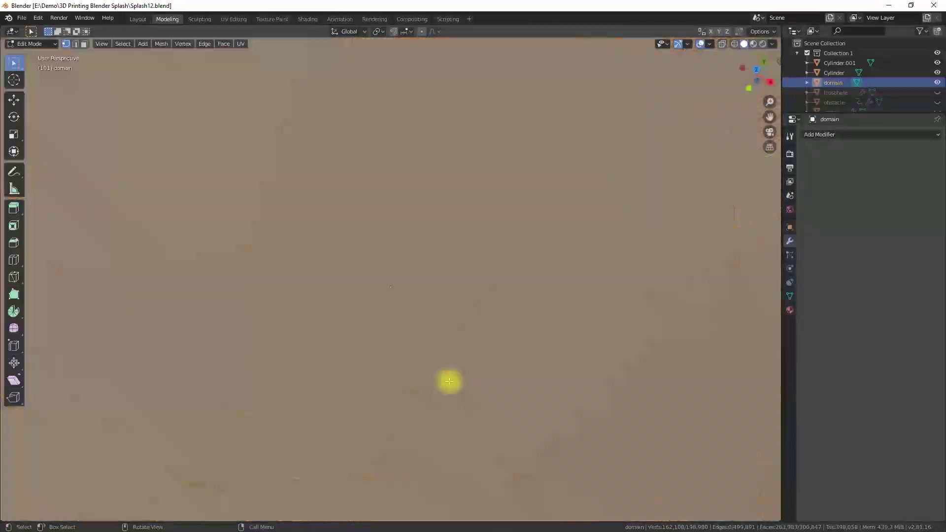
scroll(449, 381, "down", 10)
middle_click_drag(423, 363, 475, 319)
left_click(138, 19)
middle_click_drag(434, 148, 355, 170)
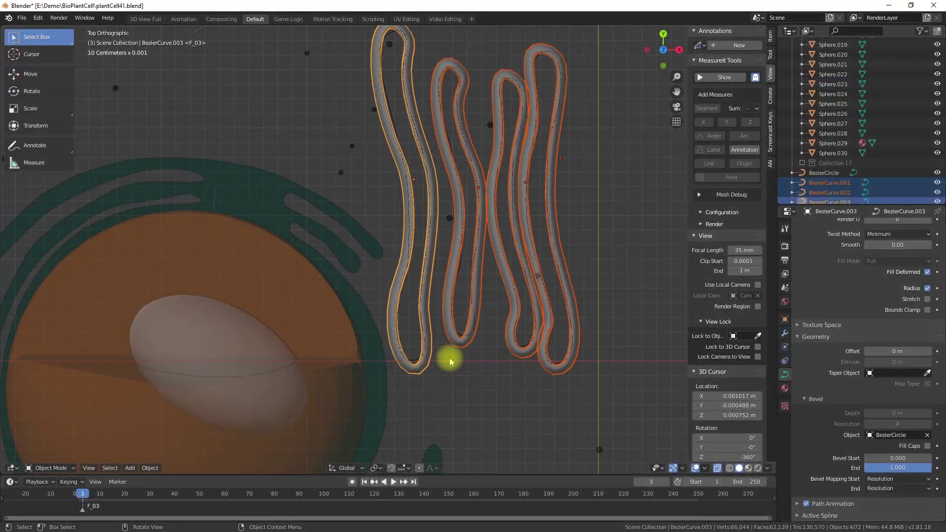
Open the selected Bezier curves of the plant cell for editing and move a control point near the end of one tube.
middle_click_drag(599, 306, 419, 259)
key("Tab")
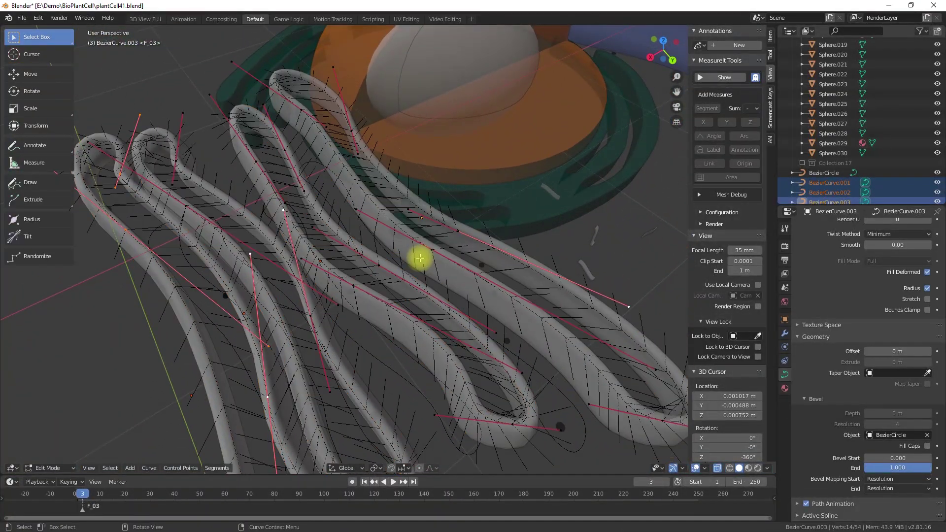
middle_click_drag(403, 291, 407, 289)
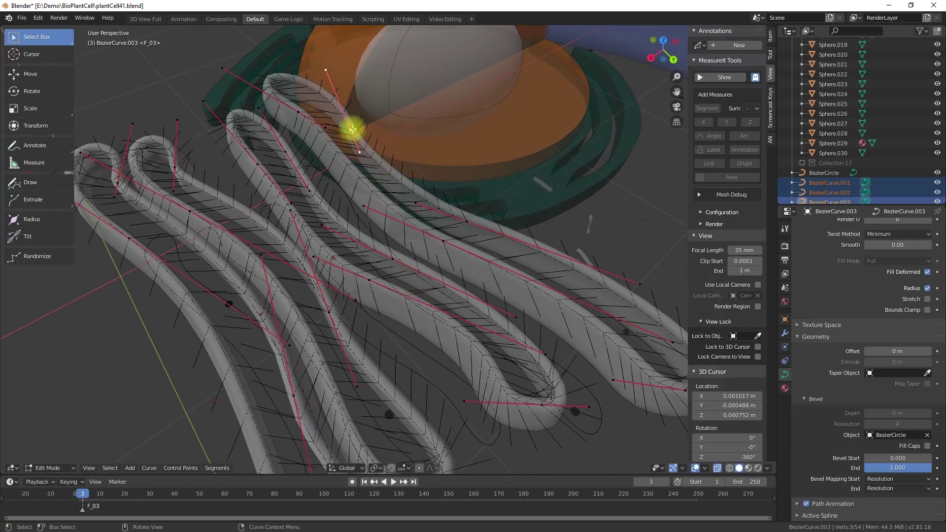
left_click_drag(356, 129, 385, 124)
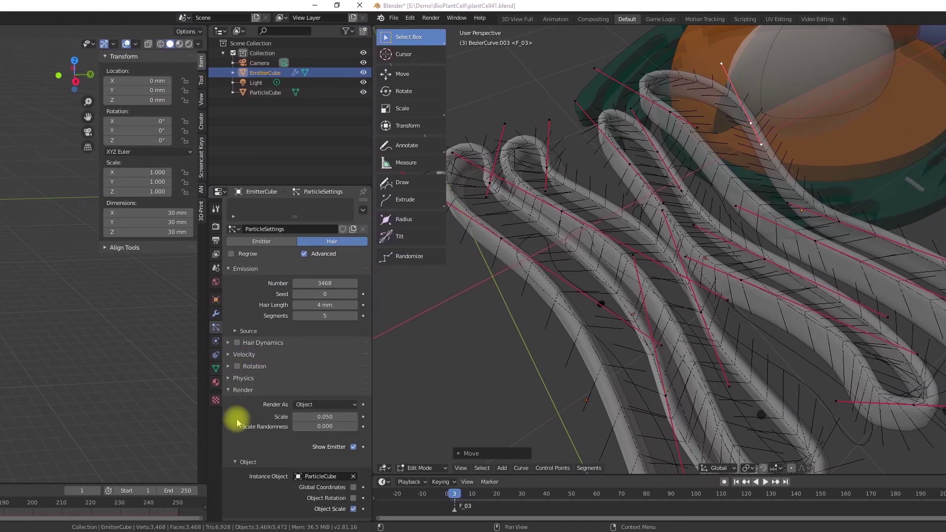
Enable Object Rotation for EmitterCube's particle instances and select the ParticleCube object.
scroll(237, 420, "down", 4)
left_click(354, 394)
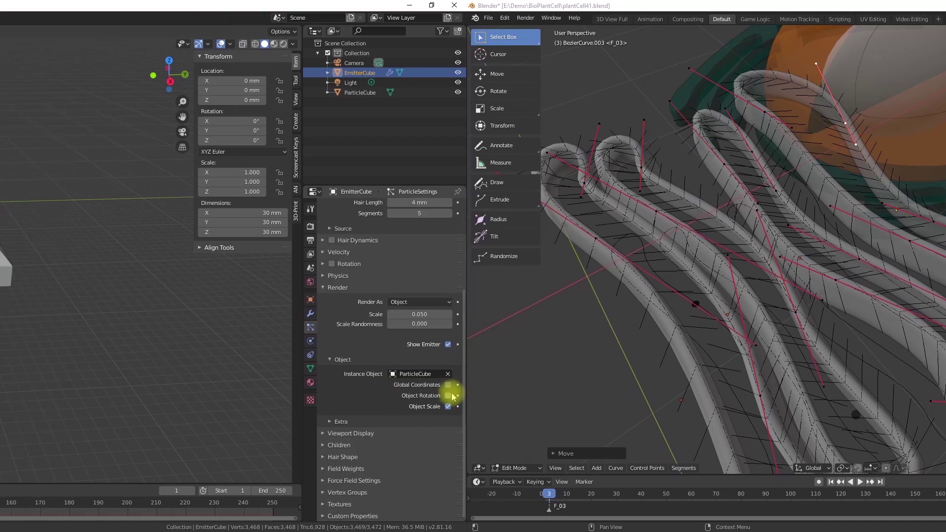
left_click(67, 277)
middle_click_drag(67, 276, 166, 284, "shift")
key("r")
key("x")
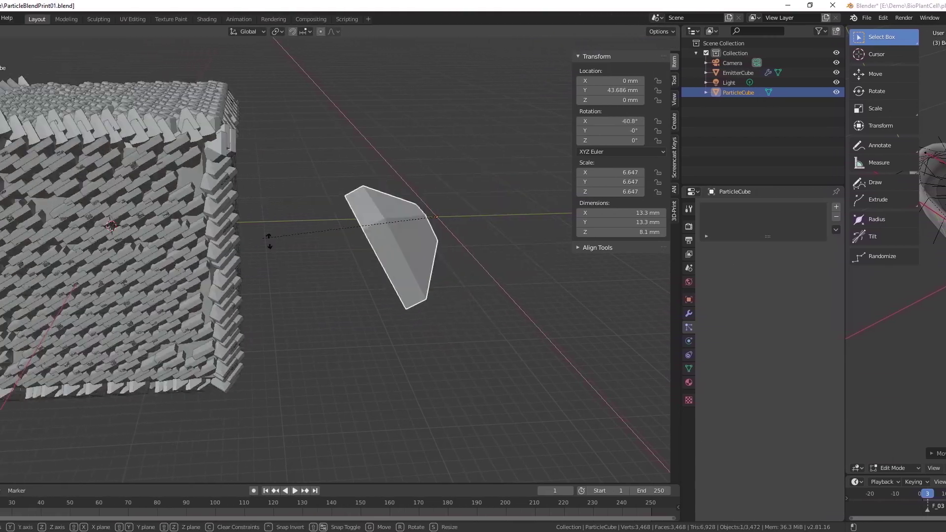
key("y")
right_click(495, 269)
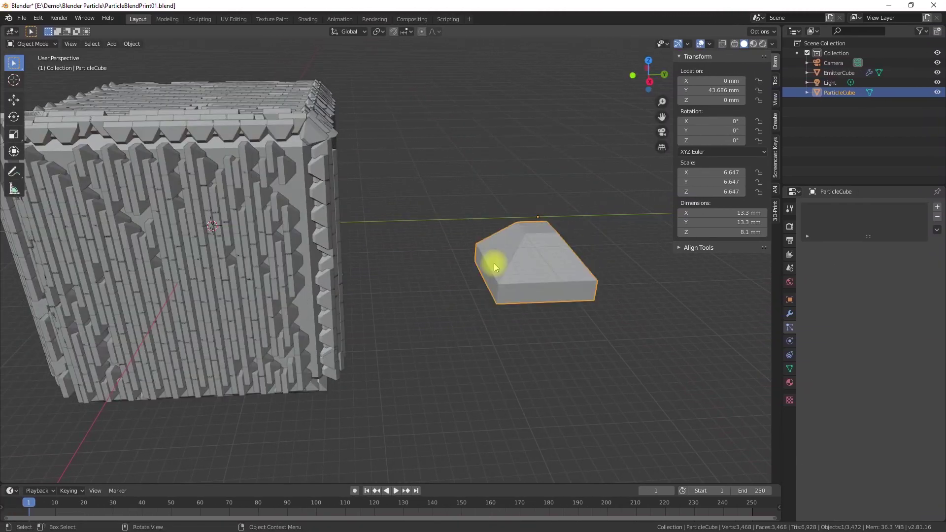
Rotate ParticleCube 90° about the Y axis.
type("ry90")
key("Return")
Turn off Show Emitter in EmitterCube's particle render settings.
left_click(305, 266)
scroll(925, 367, "down", 7)
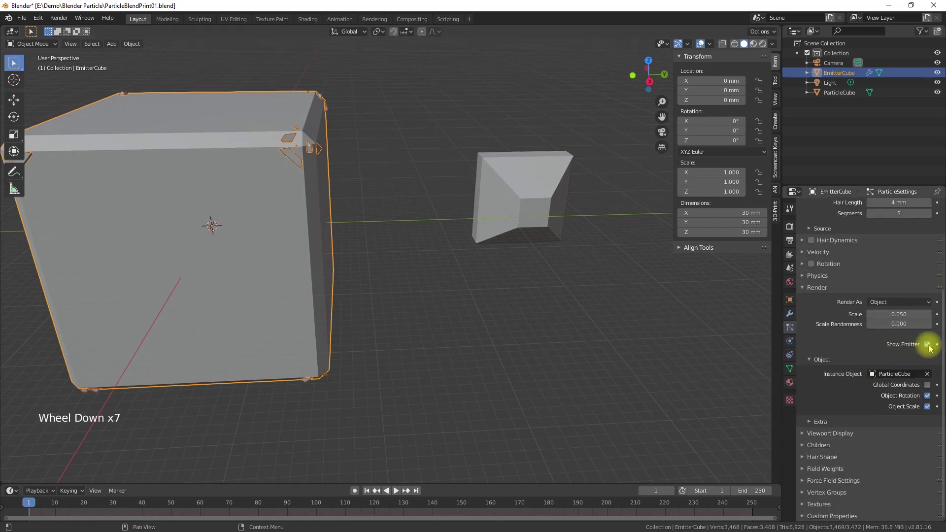
left_click(927, 429)
scroll(921, 424, "down", 5)
scroll(214, 227, "up", 1)
scroll(215, 227, "down", 5)
middle_click_drag(215, 227, 262, 224)
Expand the emission source settings of EmitterCube's particle system and turn off Random Order.
scroll(877, 264, "up", 8)
left_click(896, 315)
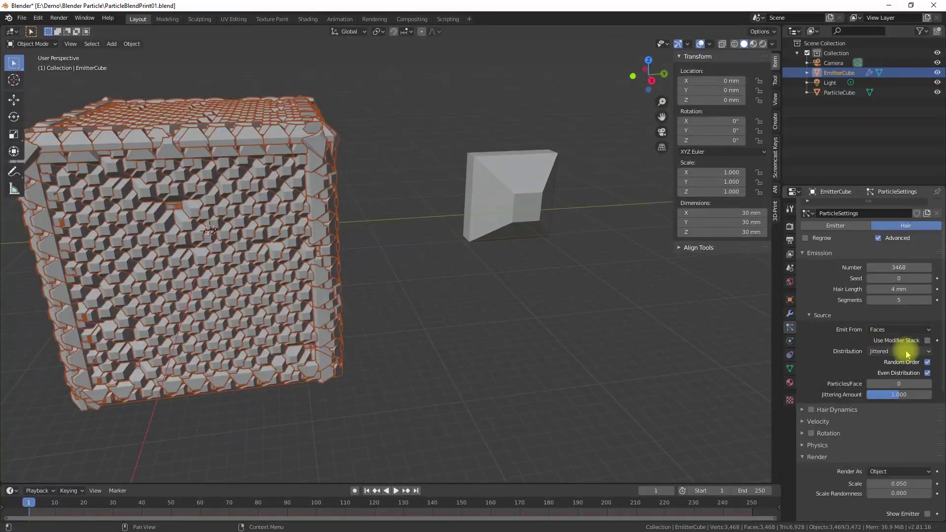
left_click(926, 362)
middle_click_drag(249, 264, 330, 264)
scroll(468, 333, "down", 4)
left_click(499, 224)
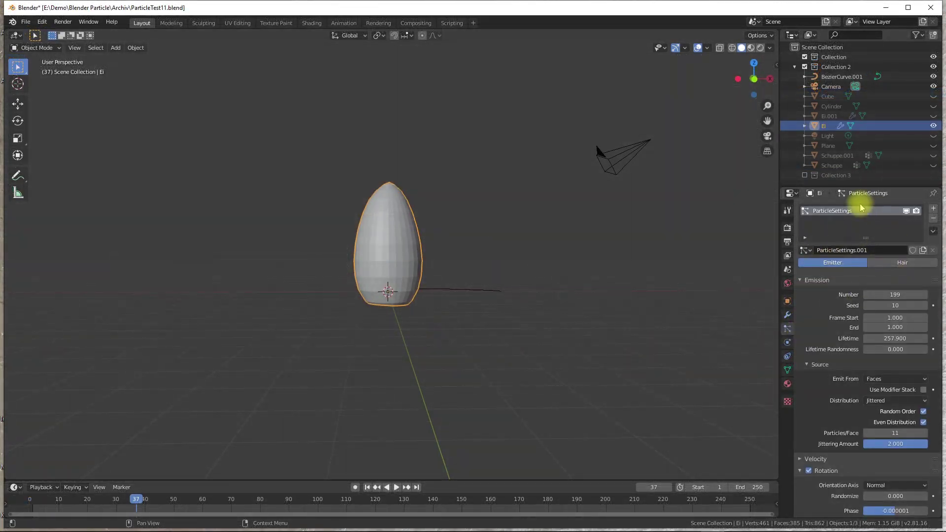
Review the particle settings of the Ei object and examine the scale-covered egg model from several sides.
scroll(821, 318, "down", 4)
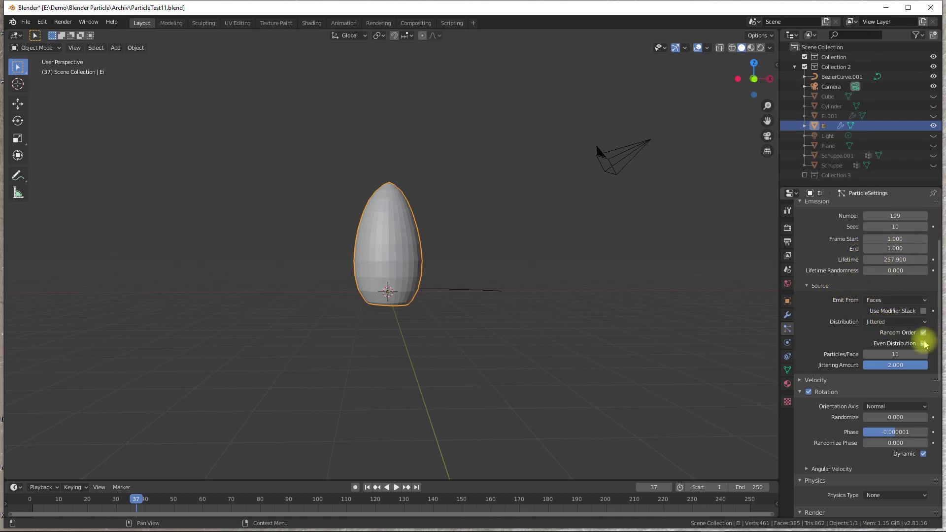
scroll(899, 371, "down", 12)
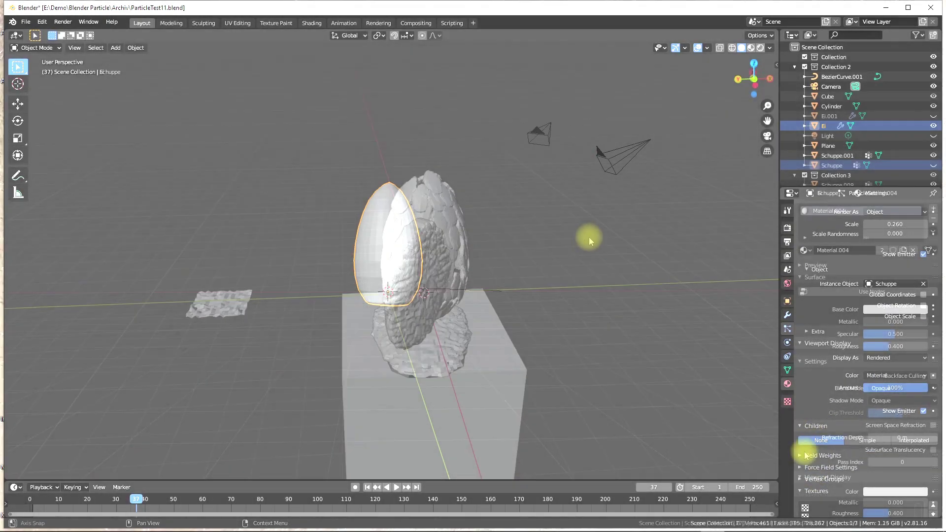
middle_click_drag(488, 247, 580, 285)
middle_click_drag(581, 284, 383, 271)
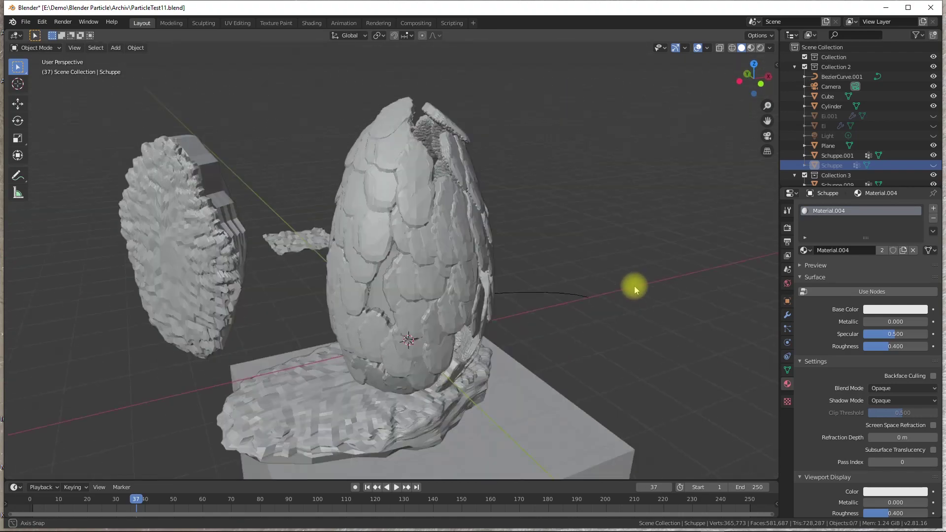
scroll(393, 271, "up", 3)
scroll(383, 270, "down", 5)
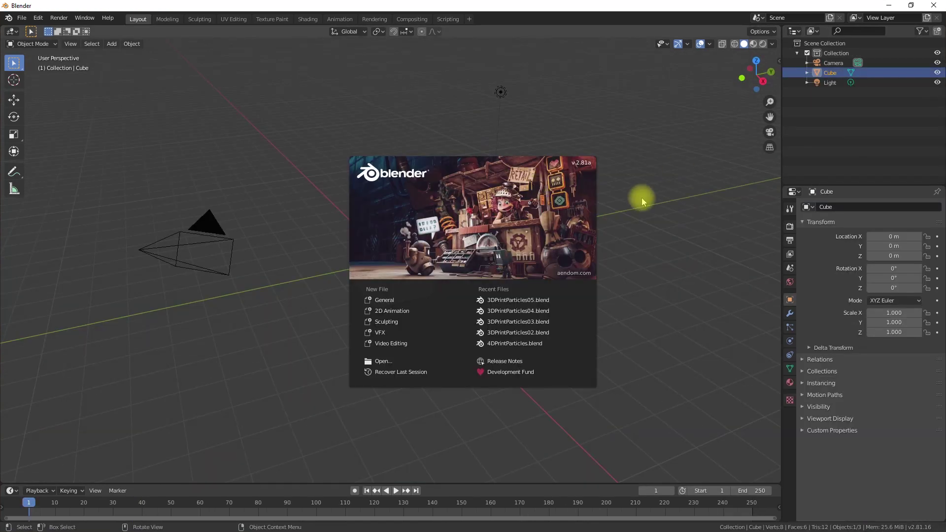
Dismiss the splash screen, enable the Screencast Keys display and bring up the cube's transform properties.
left_click(486, 201)
left_click(779, 60)
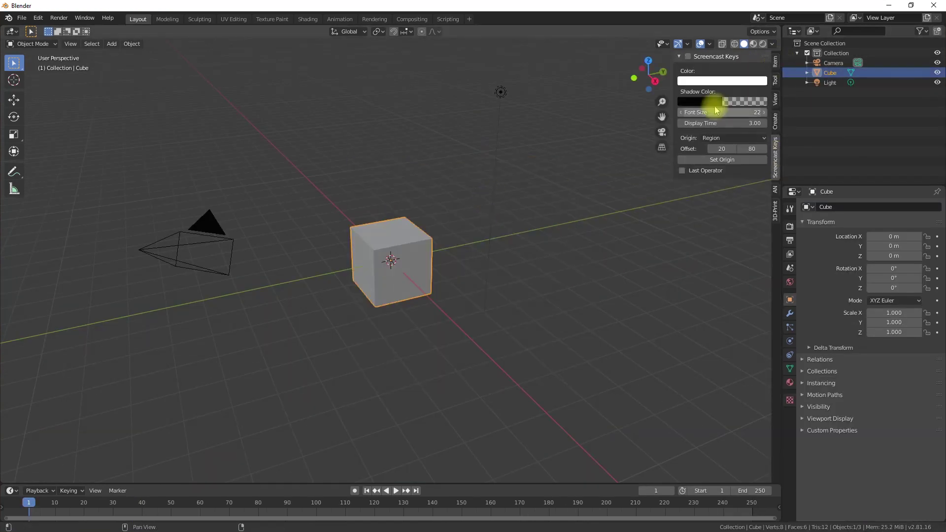
left_click(688, 56)
left_click(775, 61)
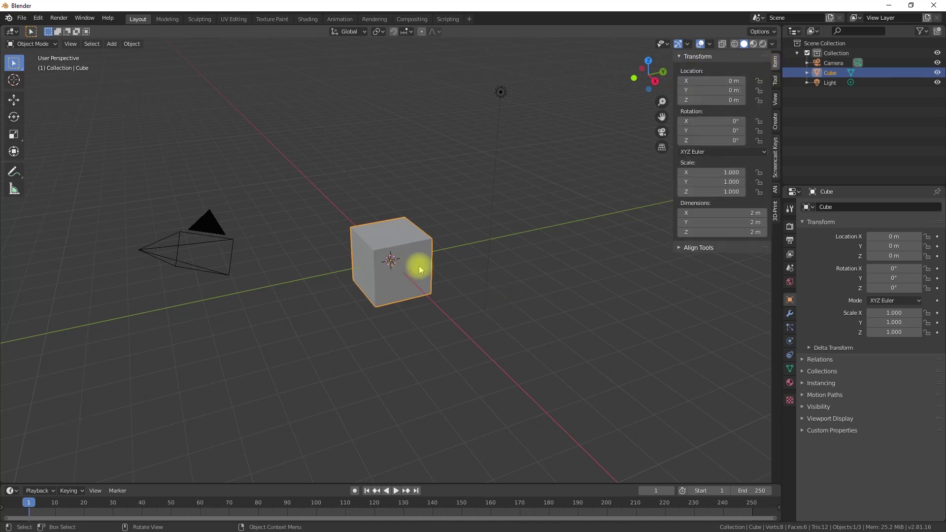
Rename the default cube as EmitterCube and subdivide its mesh with 11 cuts.
left_click(829, 73)
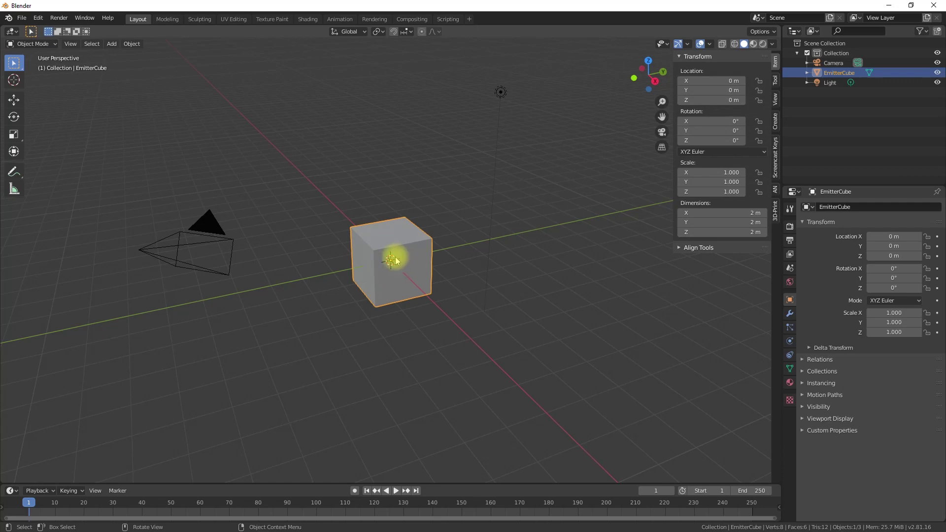
key("Tab")
left_click(204, 43)
left_click(231, 105)
left_click(54, 474)
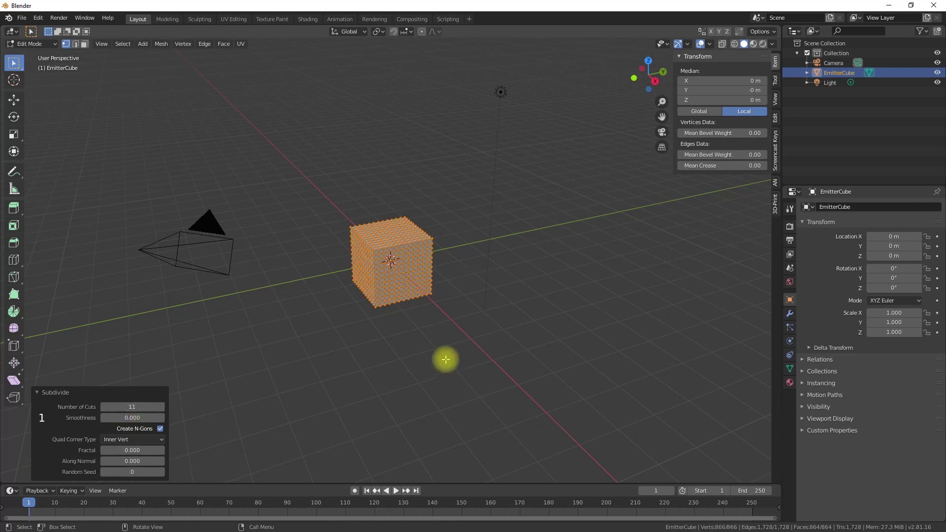
scroll(450, 333, "up", 4)
scroll(444, 359, "down", 3)
middle_click_drag(443, 359, 433, 334)
left_click(338, 376)
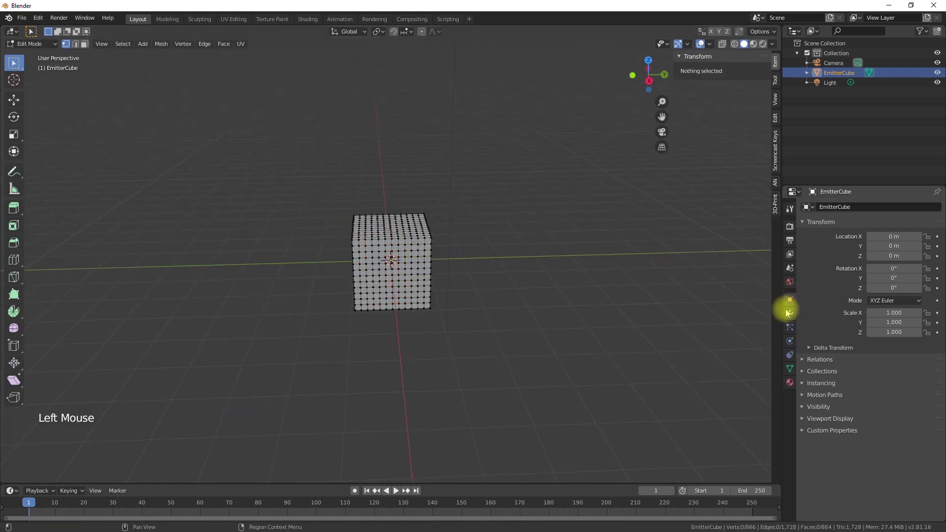
Return to Object Mode and delete EmitterCube from the scene.
key("Tab")
left_click(397, 240)
key("Delete")
key("Return")
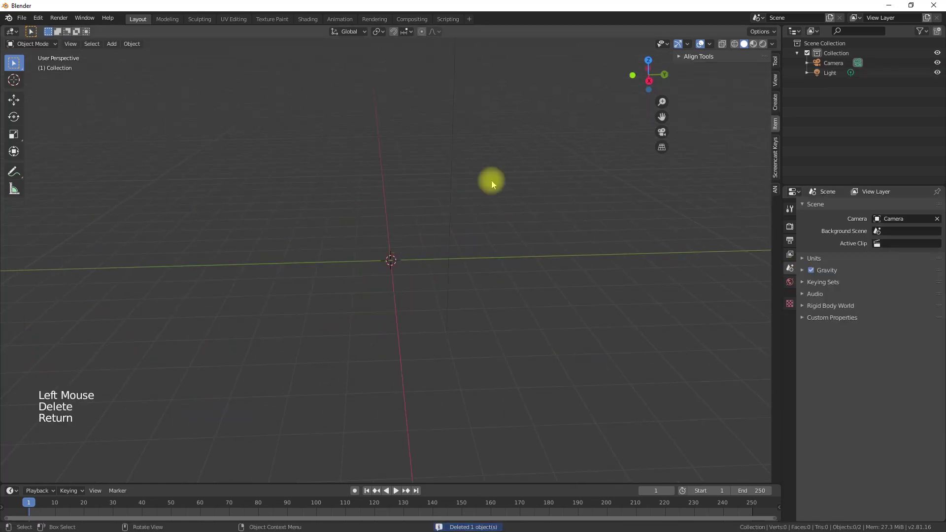
Set the scene's length unit to millimeters with a unit scale of 0.001 and check the viewport grid overlay settings.
left_click(815, 259)
left_click(887, 319)
left_click(889, 376)
left_click(903, 286)
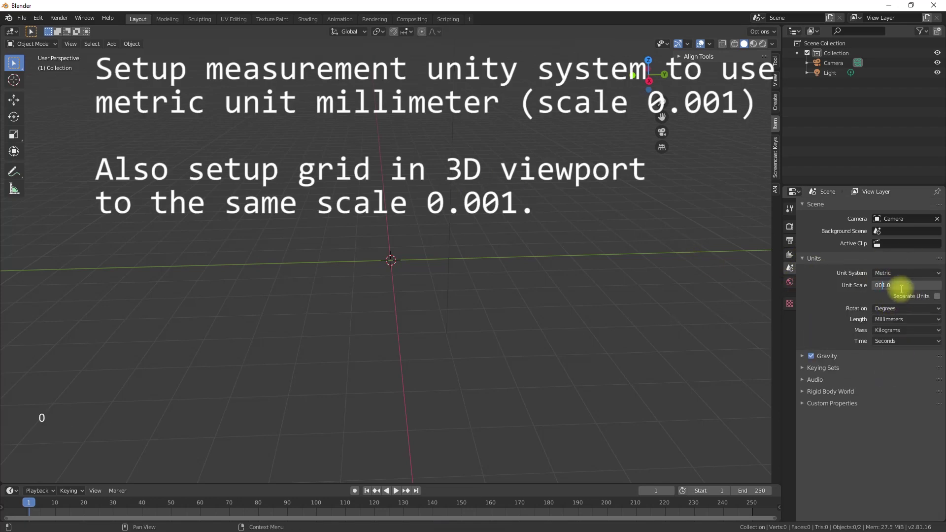
left_click(710, 43)
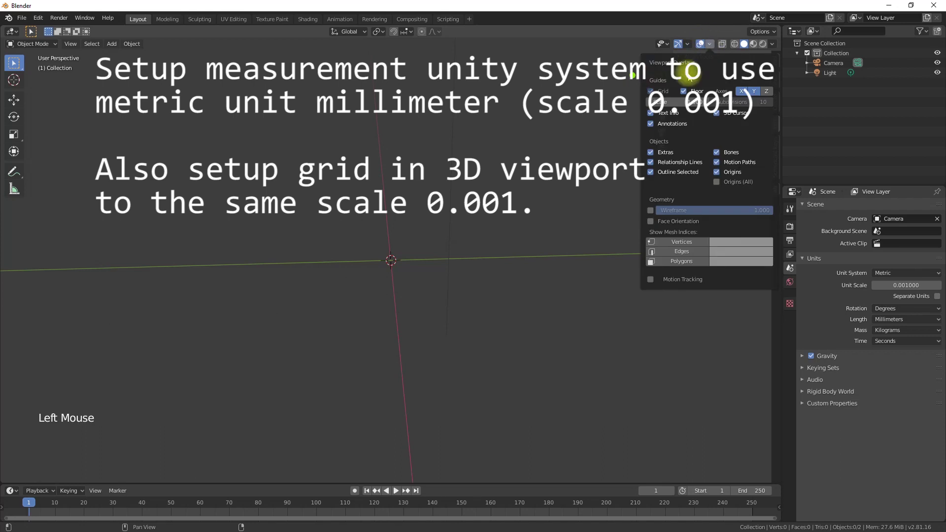
left_click(496, 293)
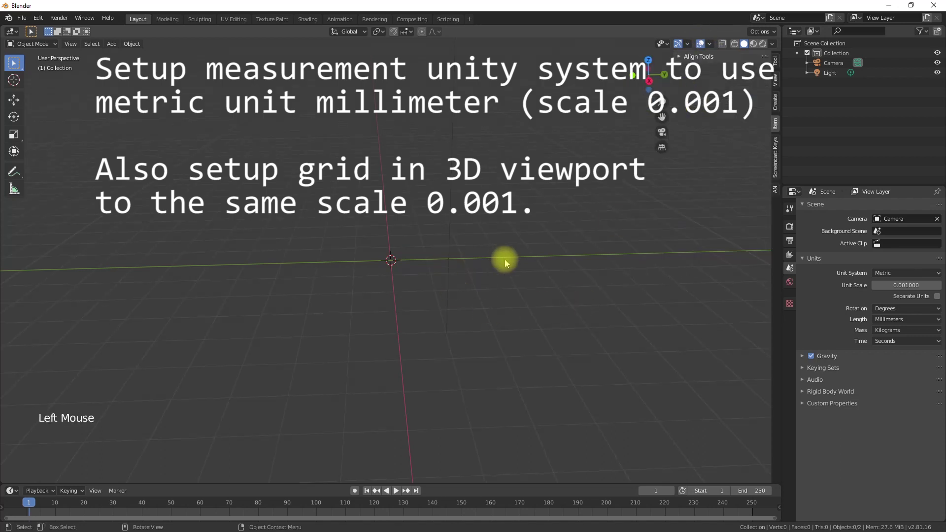
Add a new cube mesh to the scene.
key("shift+a")
mouse_move(311, 247)
left_click(353, 262)
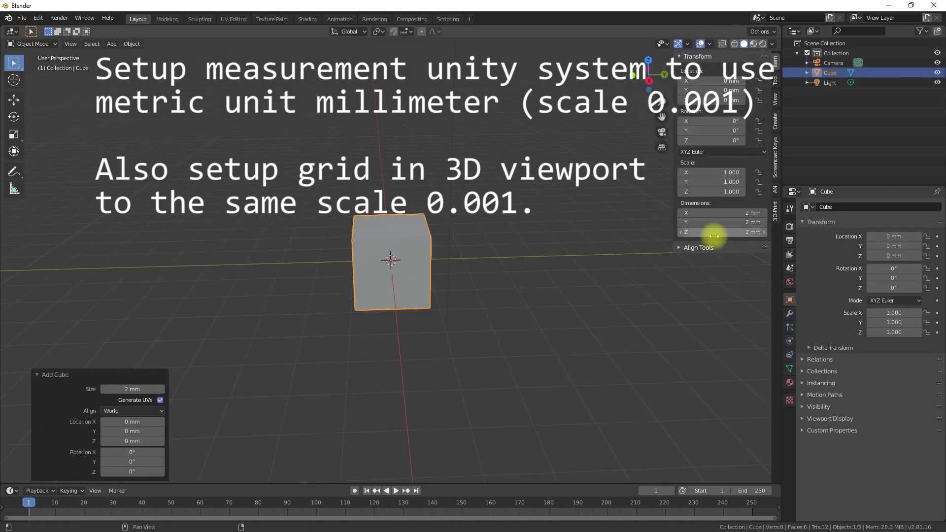
Set the cube's X, Y and Z dimensions to 30 mm each.
left_click(736, 217)
type("30")
key("Tab")
type("30")
key("Tab")
type("30")
key("Tab")
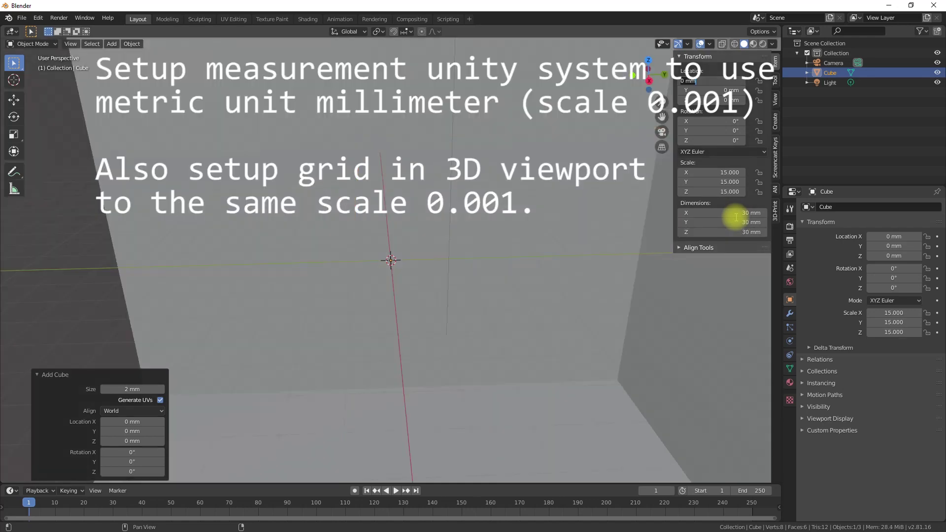
scroll(221, 243, "down", 10)
middle_click_drag(276, 266, 384, 281)
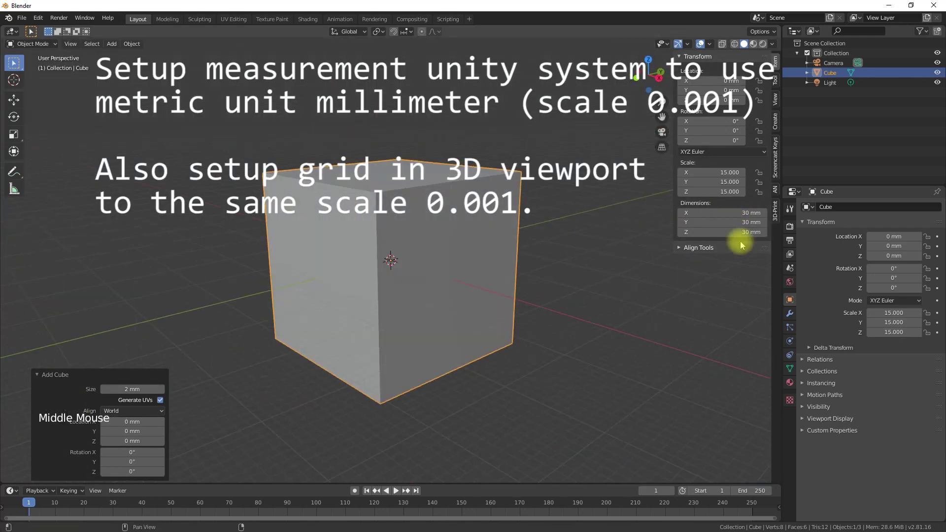
Apply the cube's rotation and scale.
key("ctrl+a")
left_click(492, 338)
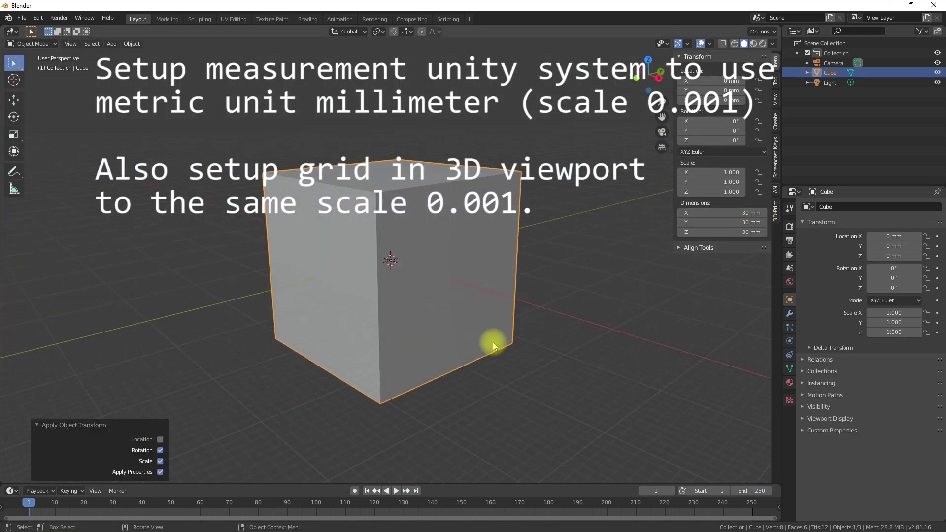
middle_click_drag(492, 338, 509, 366)
Subdivide the cube's whole mesh with 11 cuts and return to Object Mode.
middle_click_drag(446, 279, 424, 262)
left_click(427, 237)
key("Tab")
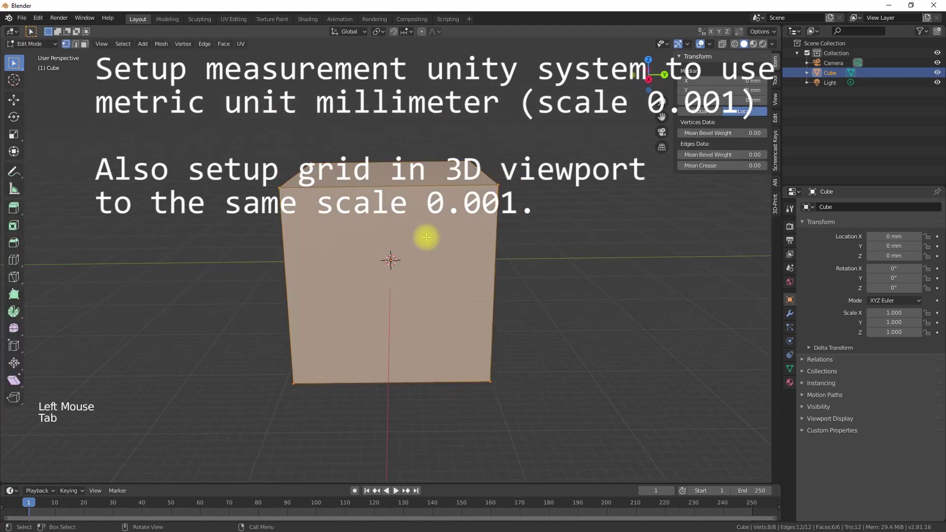
left_click(204, 45)
left_click(226, 91)
left_click(135, 407)
type("11")
key("Return")
key("Tab")
Add a Bevel modifier to the cube, set its width to 3 mm and apply it.
left_click(33, 44)
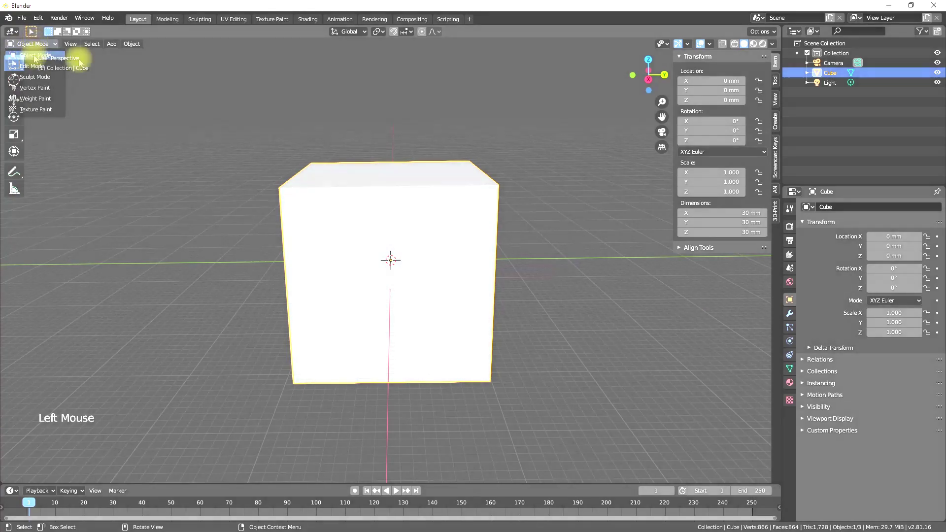
left_click(789, 314)
left_click(832, 207)
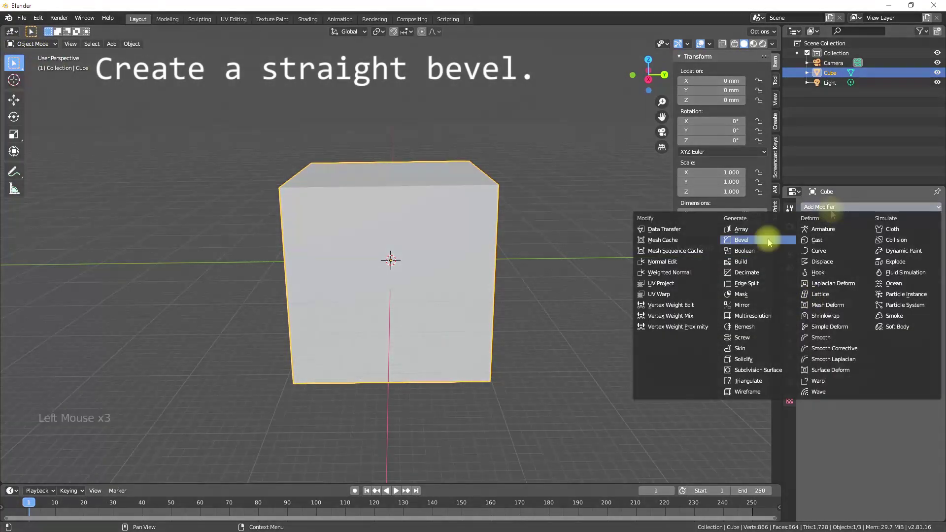
left_click(771, 242)
key("Tab")
key("Tab")
scroll(486, 250, "up", 2)
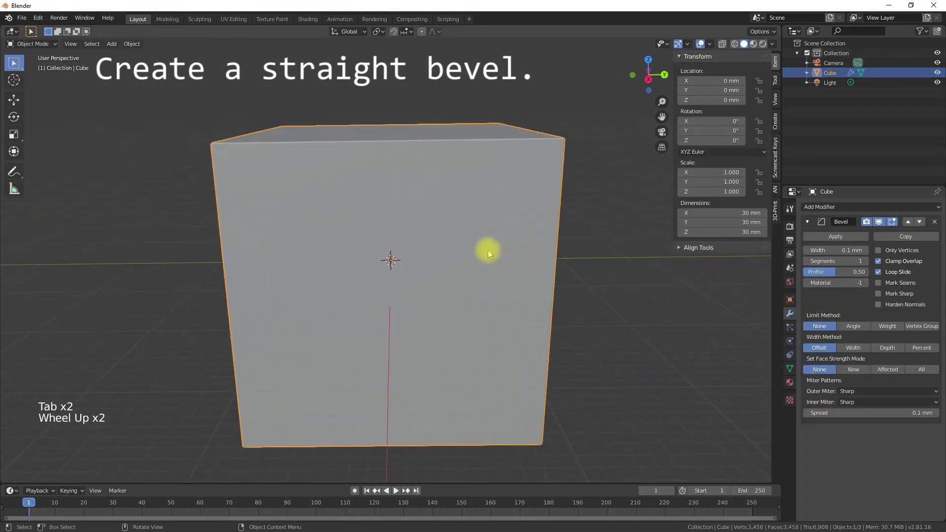
middle_click_drag(486, 249, 567, 257)
left_click(845, 251)
key("Return")
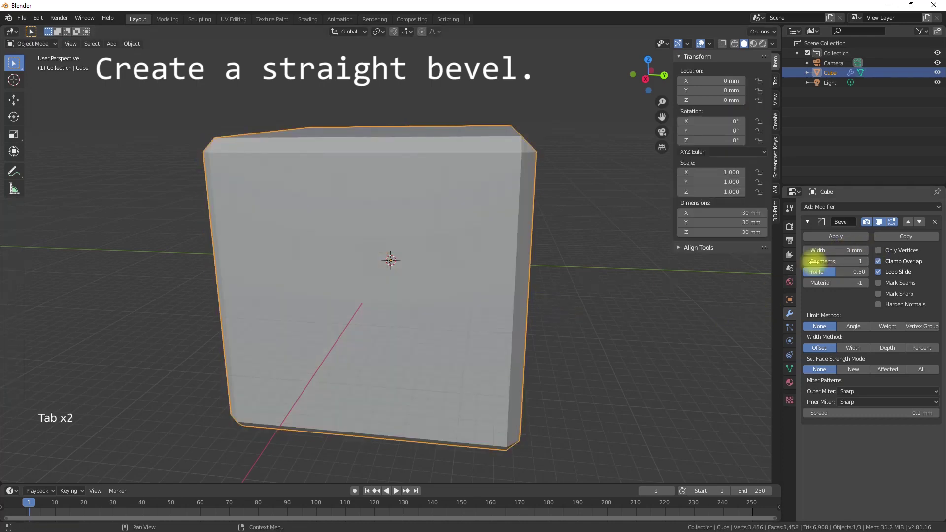
left_click(848, 237)
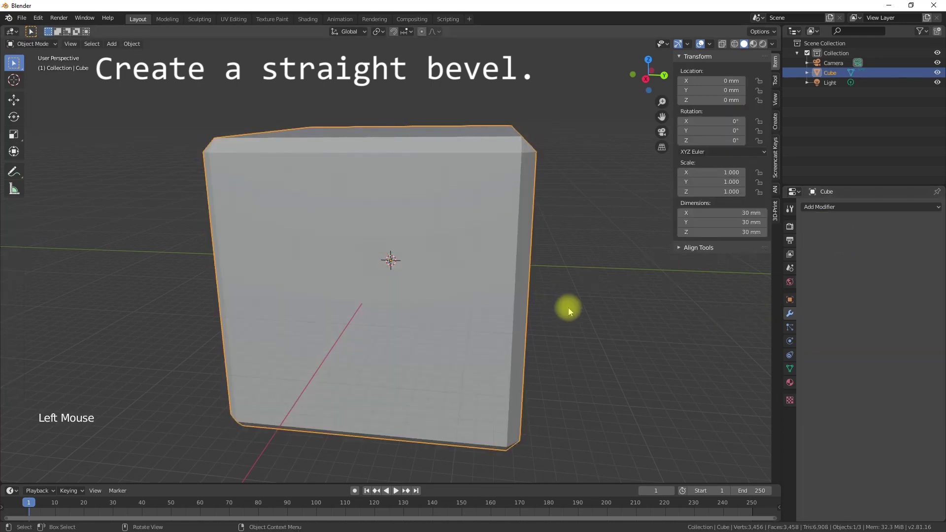
Compare the beveled cube in Object Mode and Edit Mode and examine its mesh edges.
key("Tab")
key("Tab")
middle_click_drag(560, 289, 630, 290)
scroll(539, 302, "up", 1)
scroll(561, 296, "down", 2)
key("Tab")
key("Tab")
key("Tab")
middle_click_drag(561, 296, 553, 293)
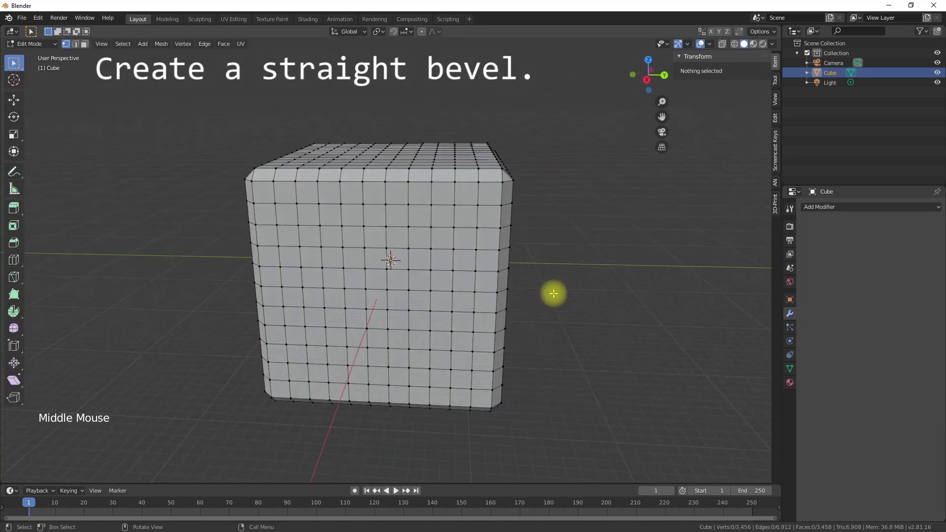
Undo back to the cube's unapplied 3 mm Bevel modifier and apply that modifier again.
key("ctrl+z")
key("ctrl+z")
key("ctrl+z")
key("ctrl+z")
key("ctrl+z")
key("ctrl+z")
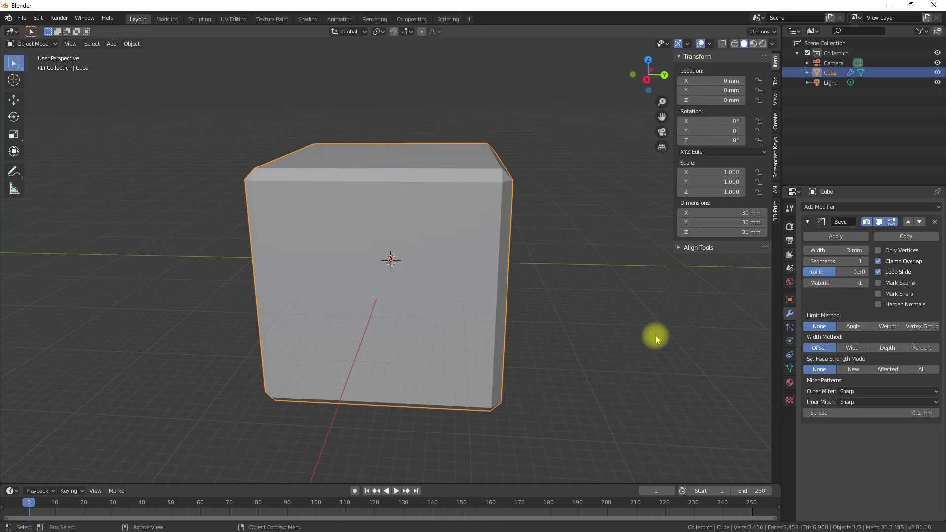
left_click(845, 237)
Examine the beveled cube's mesh edges by comparing it in Object Mode and Edit Mode.
scroll(510, 325, "up", 1)
scroll(510, 325, "down", 1)
middle_click_drag(510, 325, 533, 338)
key("Tab")
key("Tab")
key("Tab")
scroll(547, 360, "up", 1)
scroll(547, 359, "down", 1)
key("Tab")
Add a 2 mm cube mesh named ParticleCube and name the beveled cube EmitterCube.
scroll(571, 365, "down", 2)
key("shift+a")
mouse_move(572, 339)
left_click(616, 153)
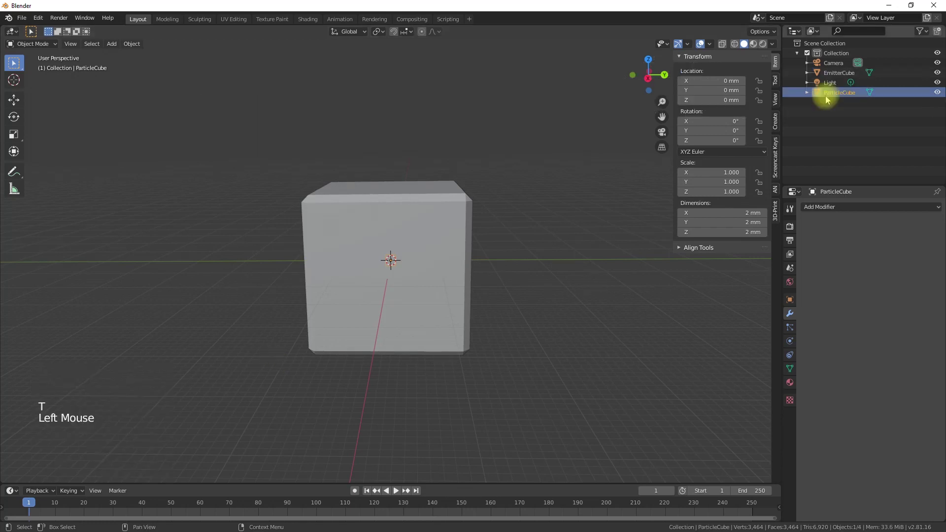
Scale ParticleCube up to about 13.3 mm and move it about 43.7 mm along Y, beside the emitter cube.
key("s")
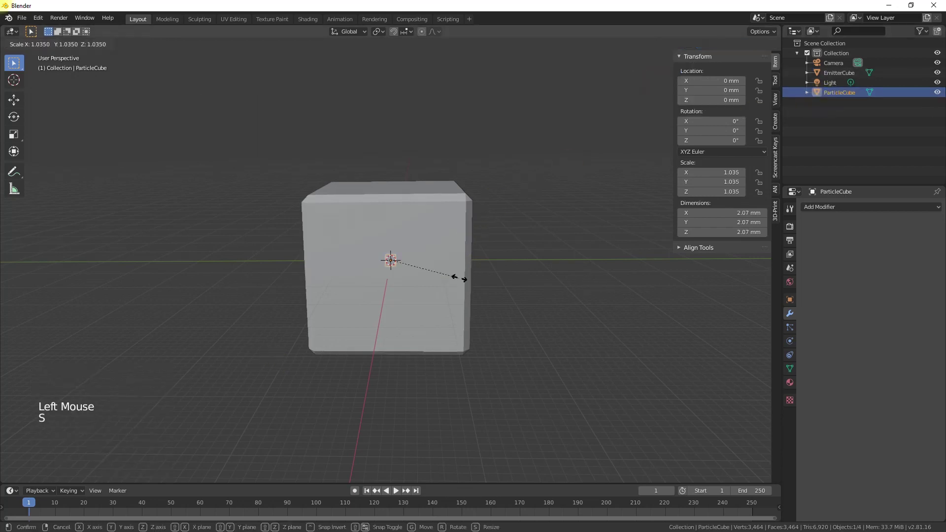
left_click(7, 327)
key("g")
key("y")
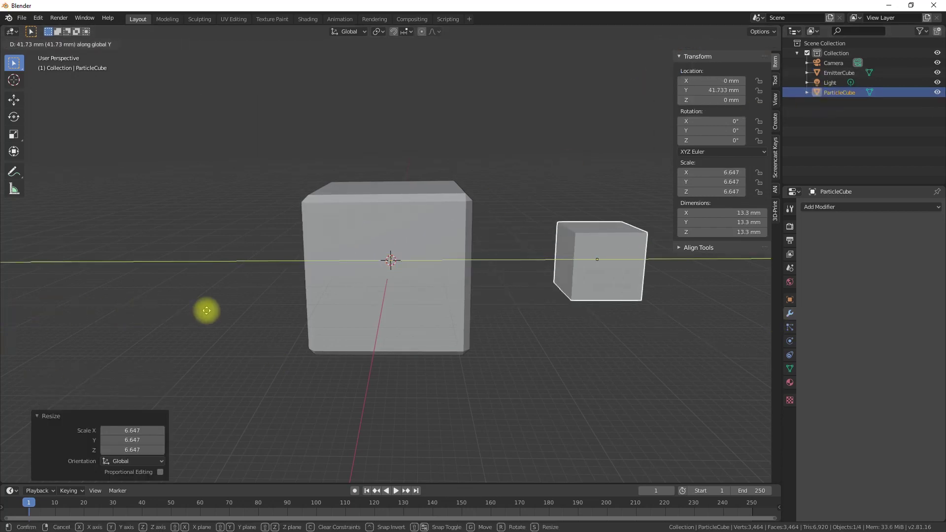
left_click(239, 311)
middle_click_drag(570, 372, 517, 371)
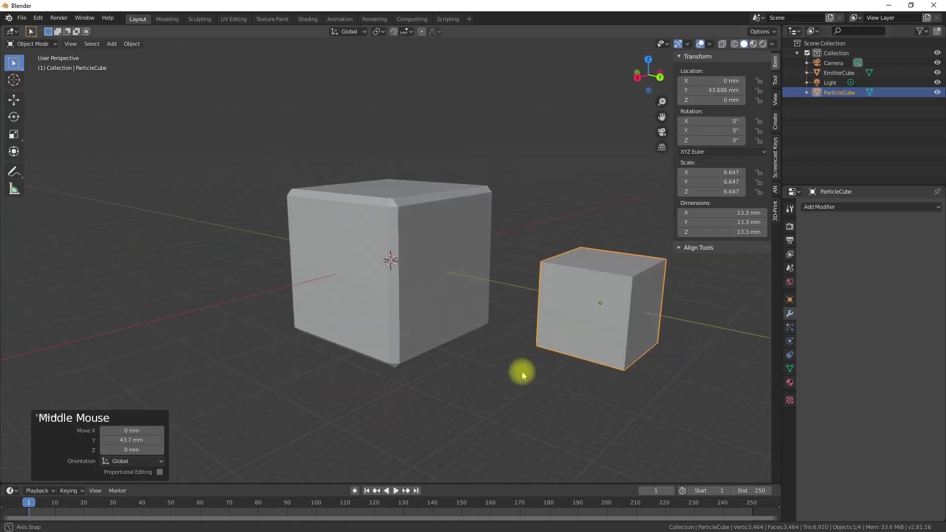
Taper ParticleCube in Edit Mode by scaling its top face in X and Y only to about a third.
key("Tab")
left_click(84, 44)
double_click(615, 266)
middle_click_drag(614, 268, 560, 361)
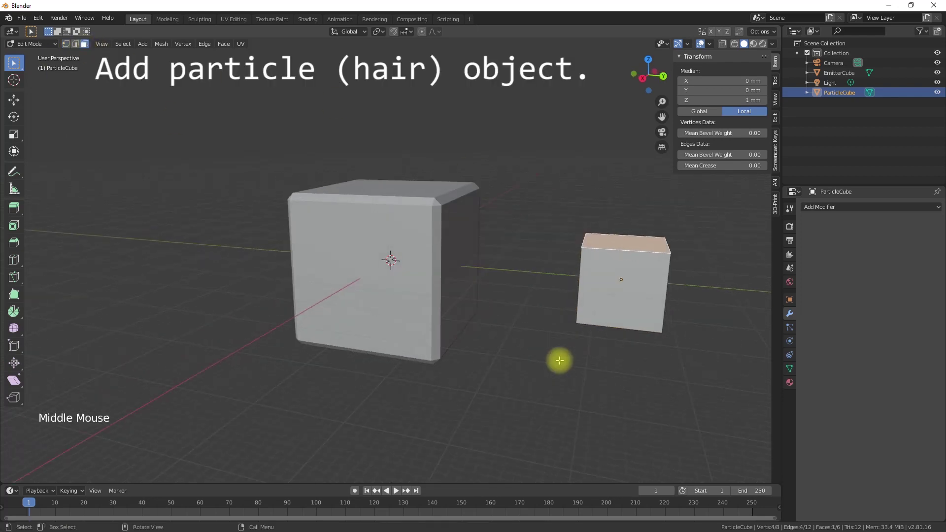
key("s")
key("shift+z")
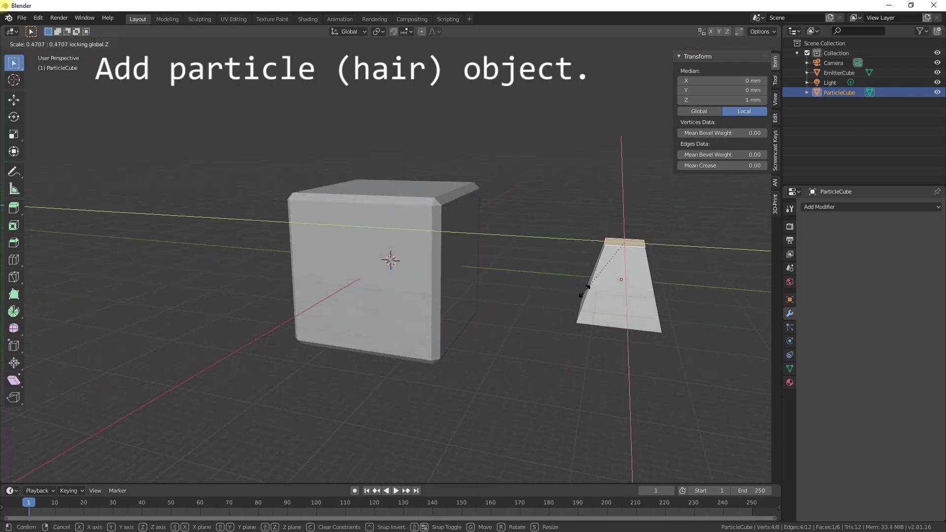
left_click(595, 269)
Extrude ParticleCube's wide bottom face outward by about 2.97 mm to give it a thick base.
middle_click_drag(598, 312, 516, 330)
key("z")
left_click(469, 380)
middle_click_drag(468, 380, 423, 303)
scroll(557, 386, "up", 3)
middle_click_drag(443, 333, 338, 201)
left_click(314, 209)
key("g")
right_click(315, 274)
key("e")
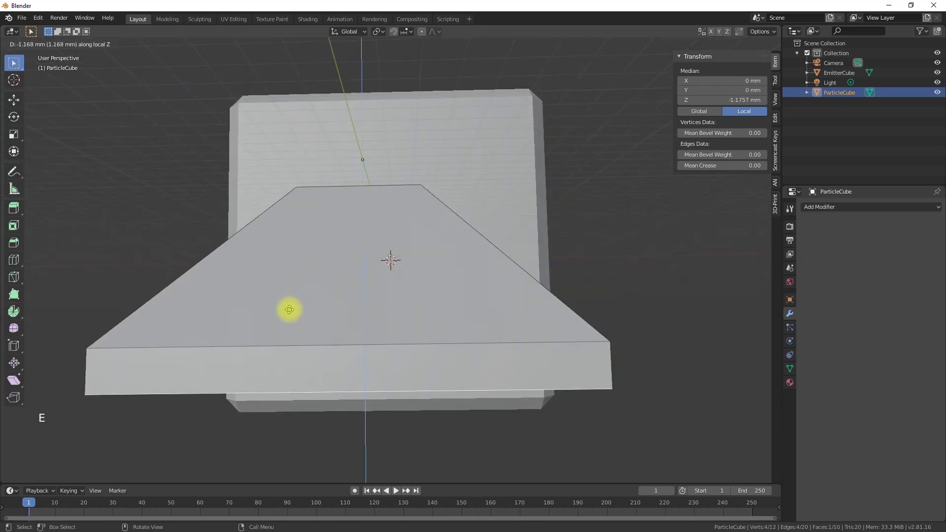
left_click(272, 363)
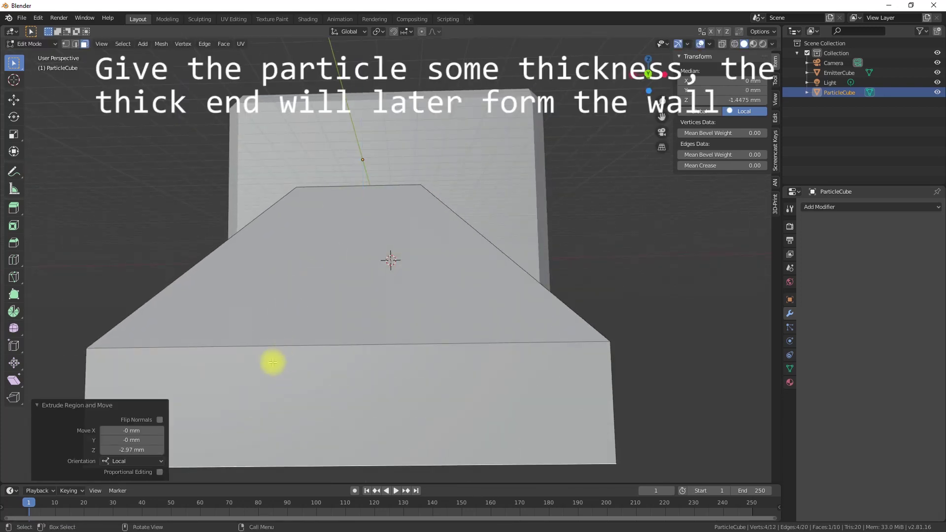
Examine ParticleCube's tapered profile, base thickness and origin in orthographic and perspective views.
key("KP_1")
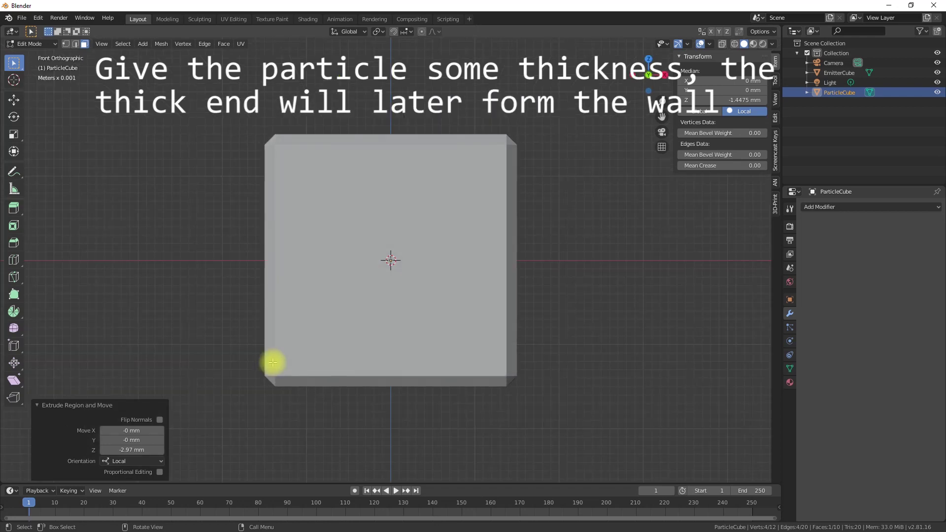
key("shift+KP_3")
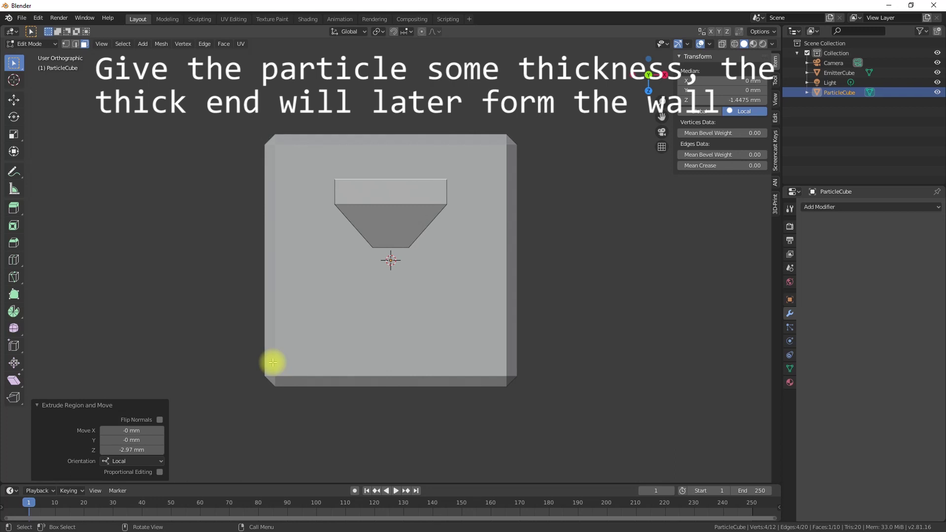
key("shift+KP_4")
key("shift+KP_4")
key("shift+KP_4")
key("shift+KP_4")
key("shift+KP_4")
key("shift+KP_4")
key("shift+KP_4")
key("shift+KP_4")
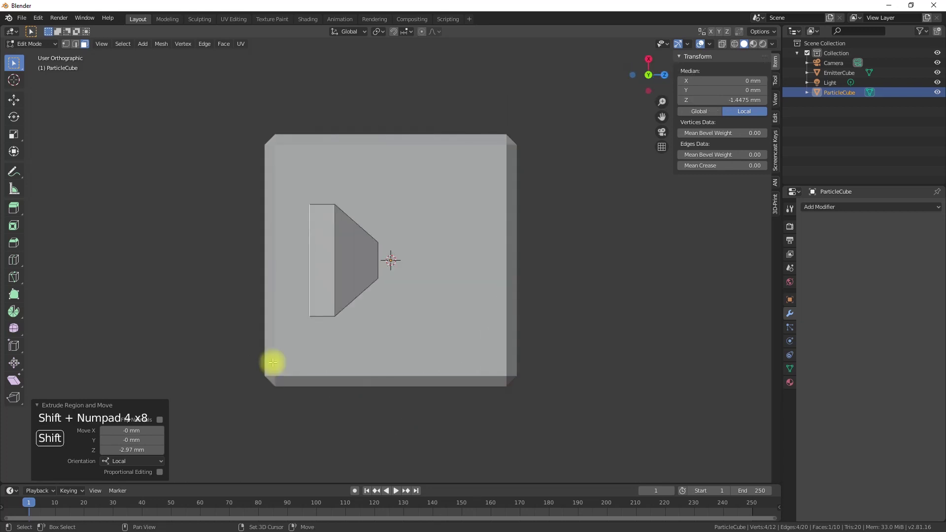
key("KP_6")
key("KP_2")
key("KP_2")
key("KP_2")
key("KP_2")
key("KP_2")
key("KP_2")
key("KP_2")
key("KP_2")
key("KP_8")
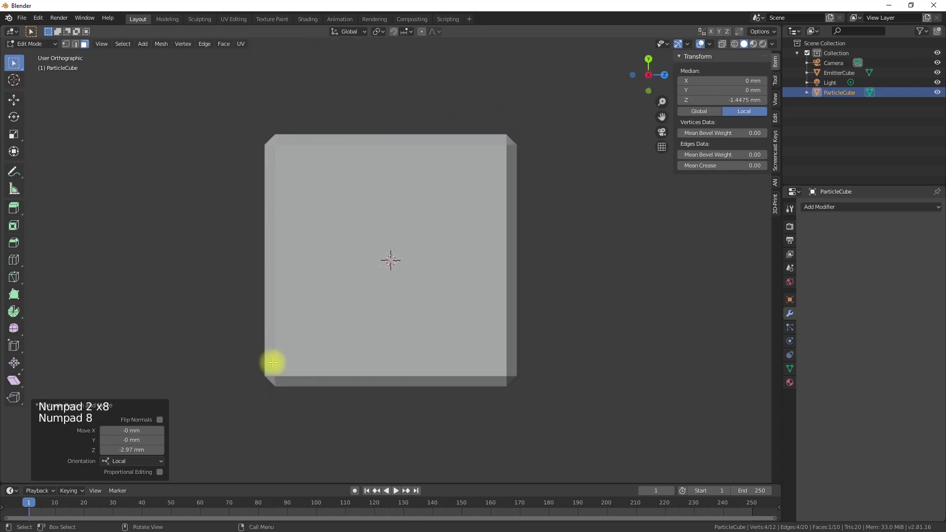
middle_click_drag(613, 274, 428, 205, "shift")
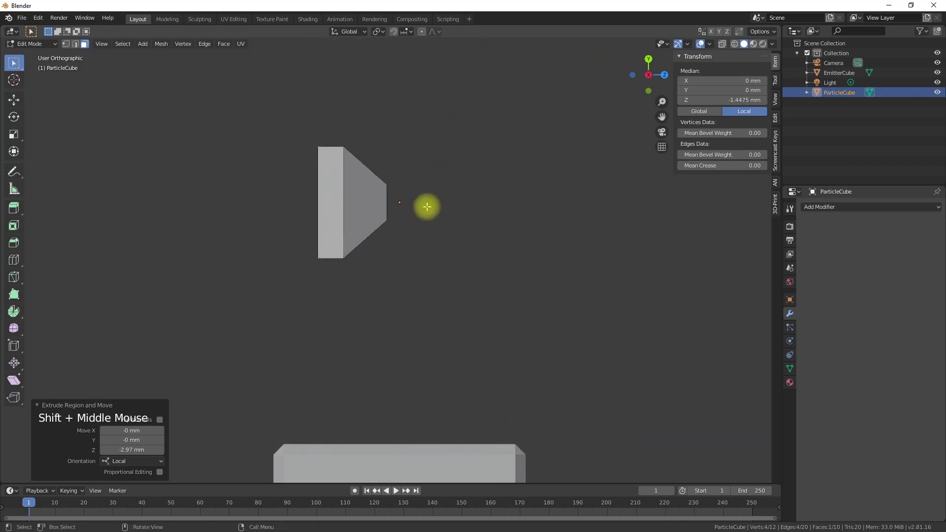
scroll(427, 214, "up", 2)
middle_click_drag(369, 204, 559, 380, "shift")
right_click(460, 345)
middle_click_drag(460, 345, 676, 241)
key("KP_1")
scroll(562, 237, "down", 6)
middle_click_drag(570, 237, 455, 278)
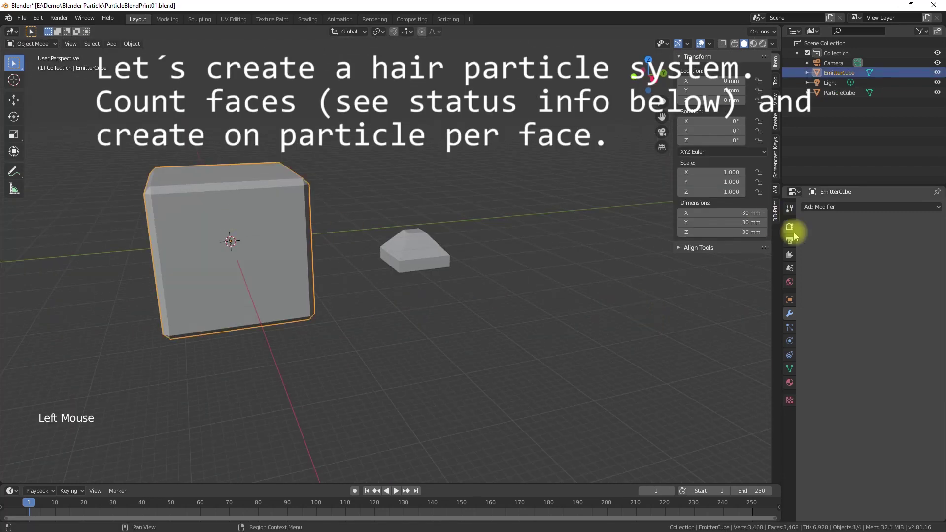
Add a Hair particle system to EmitterCube with Advanced enabled and the number of particles set to 3468.
left_click(790, 328)
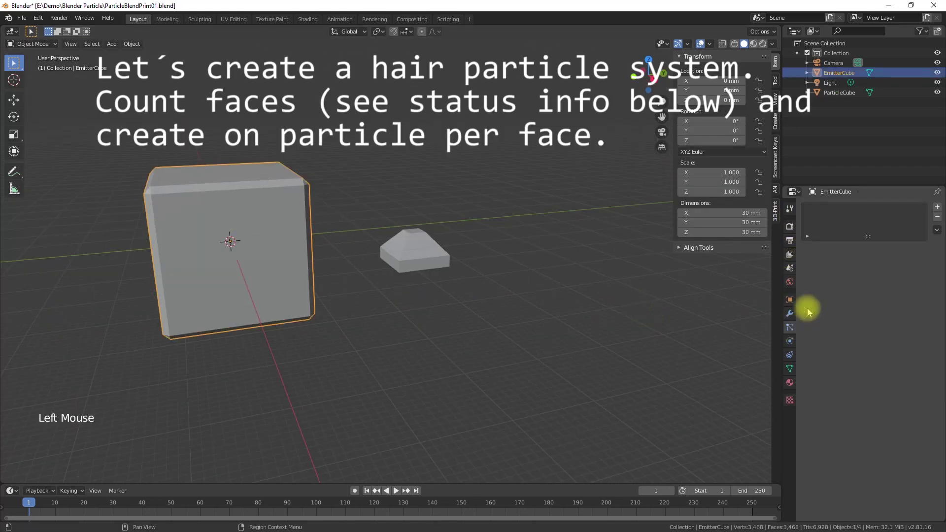
left_click(937, 207)
left_click(906, 261)
left_click(878, 274)
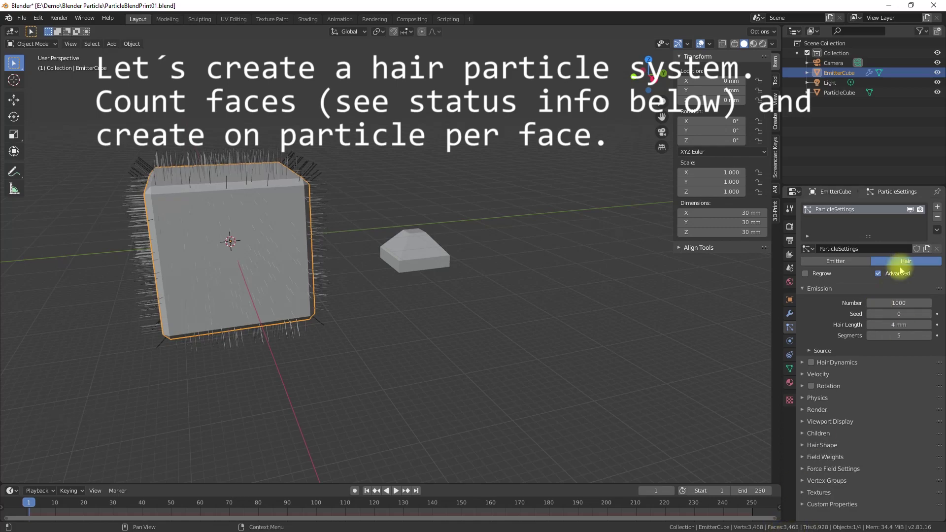
key("Return")
middle_click_drag(362, 333, 357, 343)
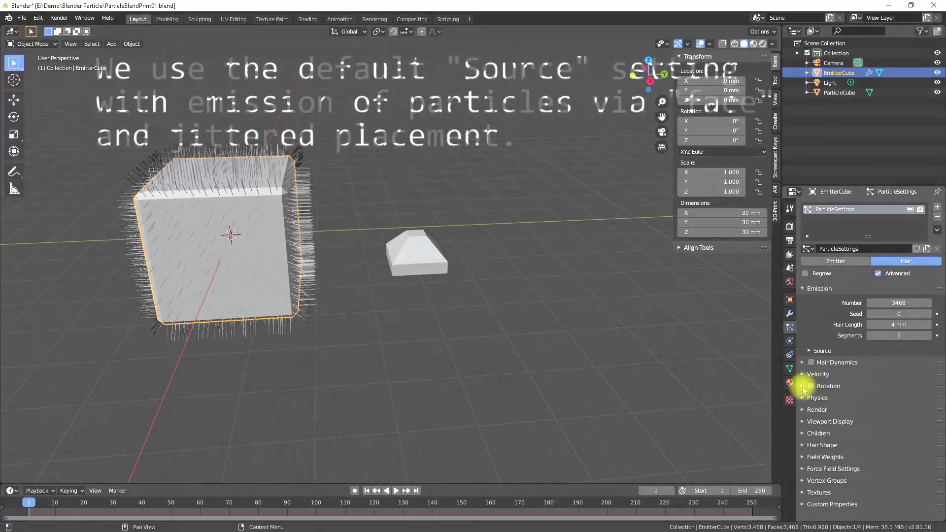
Render the hair particles as Object, using ParticleCube as the instance object.
left_click(804, 386)
left_click(804, 385)
left_click(803, 410)
left_click(890, 425)
left_click(889, 456)
left_click(889, 496)
left_click(868, 424)
middle_click_drag(363, 337, 360, 303)
scroll(283, 342, "up", 3)
Try enabling the Rotation option of EmitterCube's particle system.
left_click(434, 251)
left_click(839, 73)
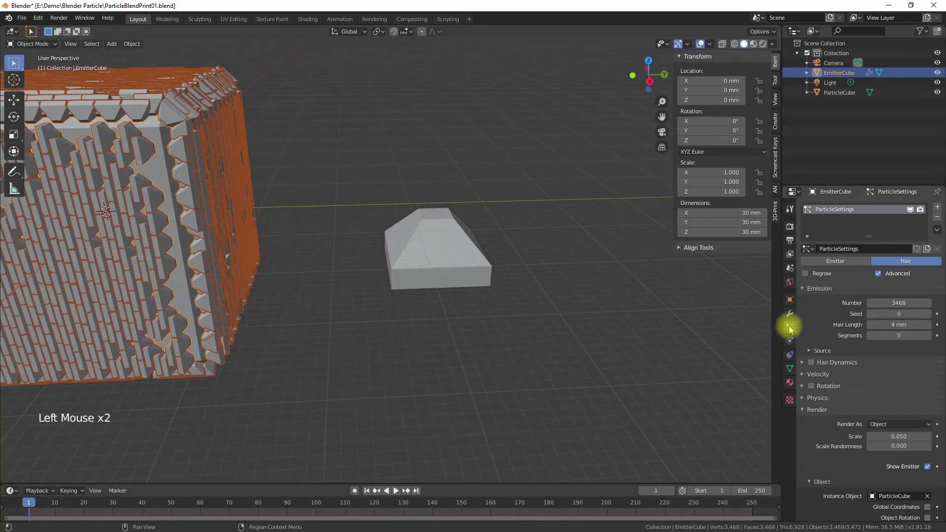
left_click(811, 386)
left_click(803, 386)
left_click(812, 386)
left_click(803, 387)
Turn off Show Emitter in both the Render and Viewport Display settings of the particle system.
scroll(811, 397, "down", 9)
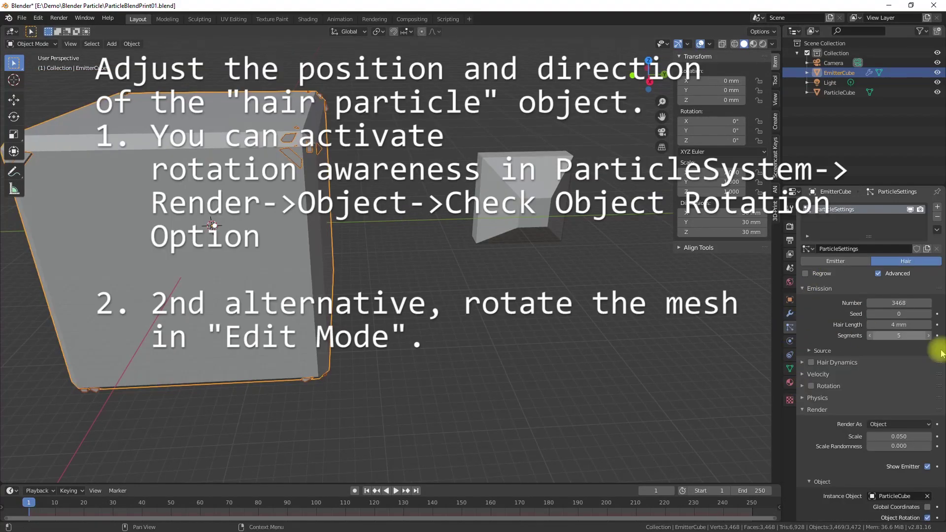
scroll(936, 365, "down", 4)
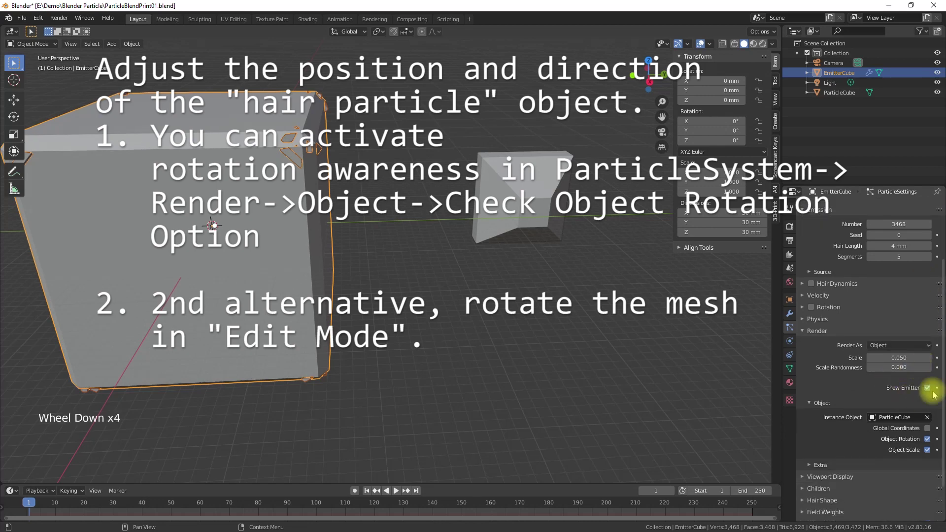
scroll(875, 408, "down", 3)
left_click(803, 433)
scroll(900, 446, "down", 5)
left_click(928, 430)
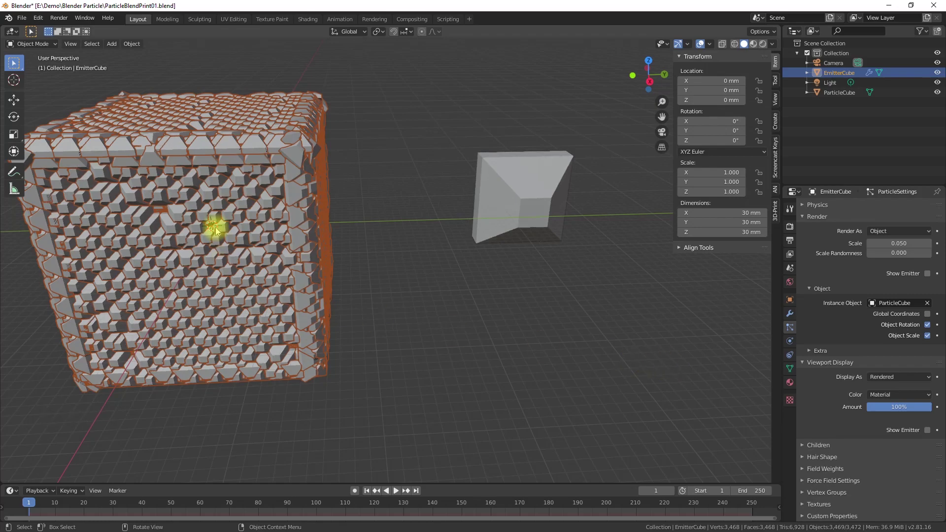
Examine the particle-covered cube and open the particle system's emission Source settings.
scroll(213, 226, "up", 1)
scroll(213, 226, "down", 1)
middle_click_drag(240, 242, 274, 245)
scroll(882, 266, "up", 4)
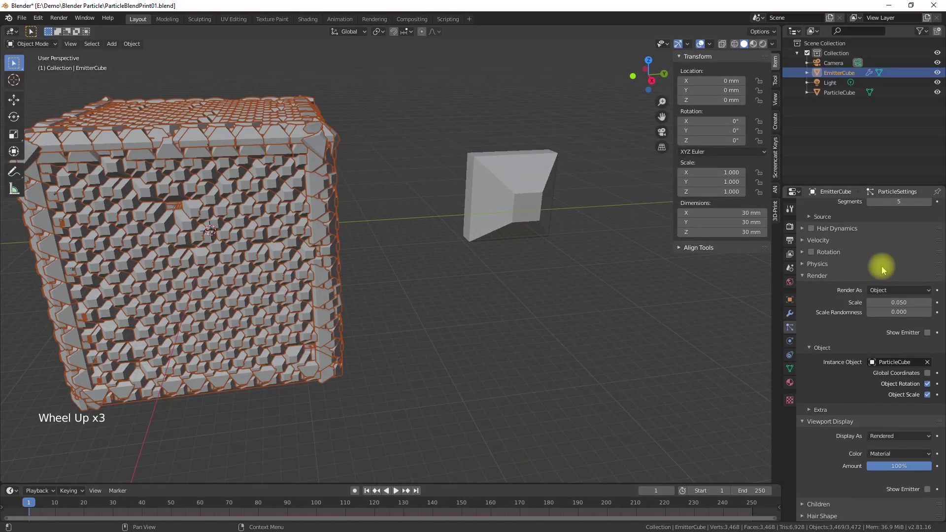
scroll(883, 266, "down", 5)
scroll(882, 266, "up", 8)
left_click(811, 315)
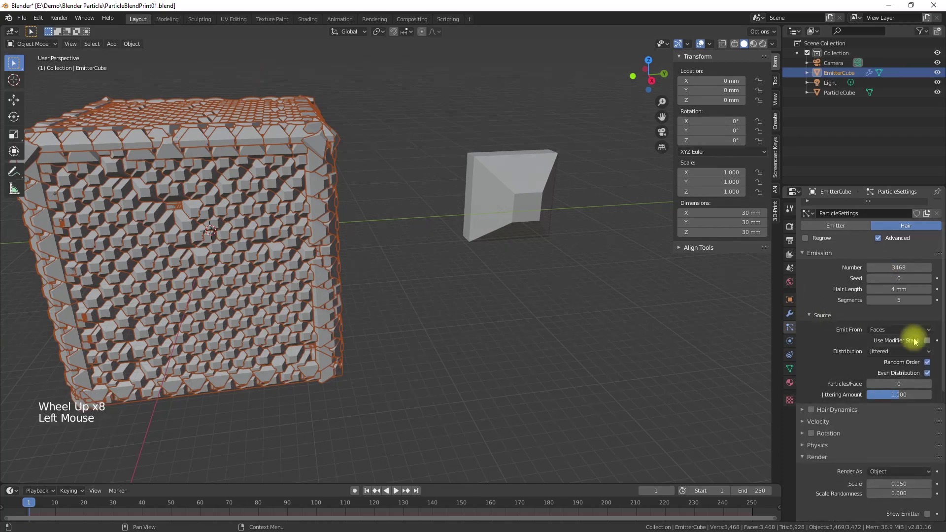
Rotate ParticleCube by 90° about the Y axis to redirect the hair instances.
left_click(452, 273)
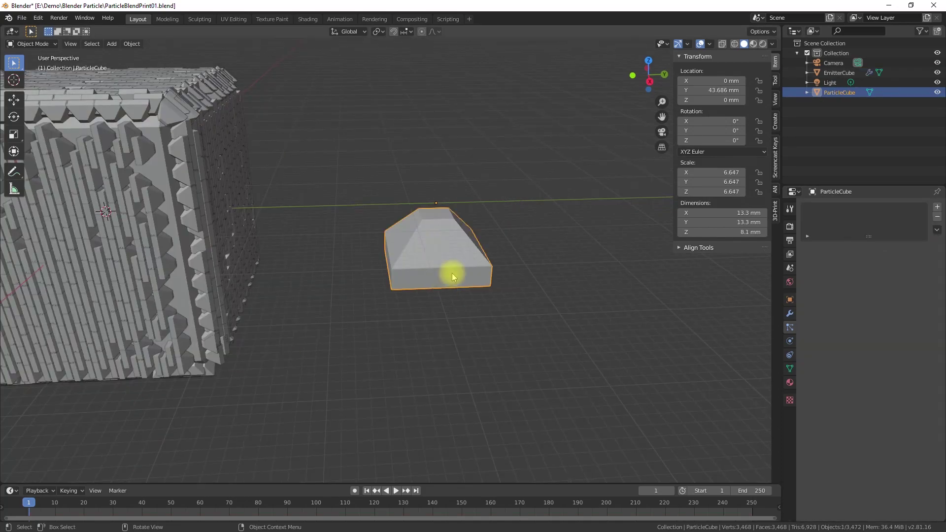
middle_click_drag(451, 273, 421, 256, "shift")
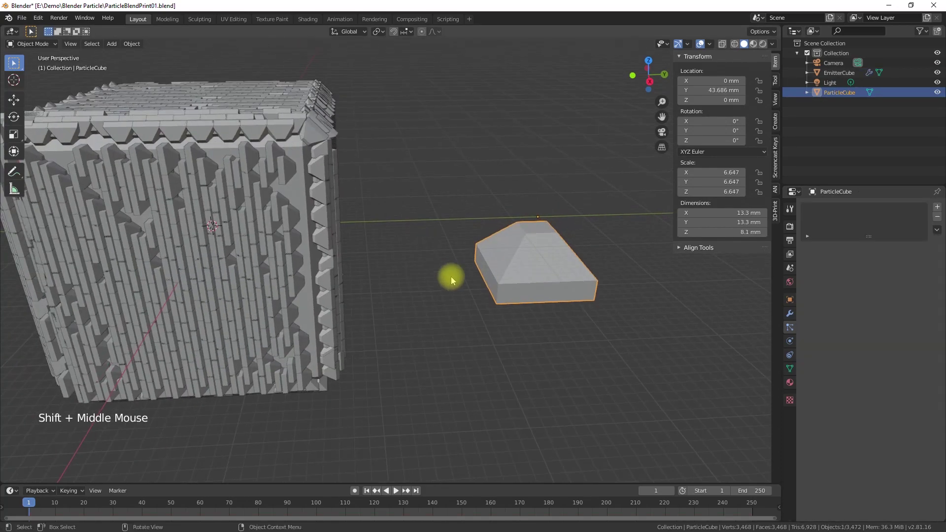
key("r")
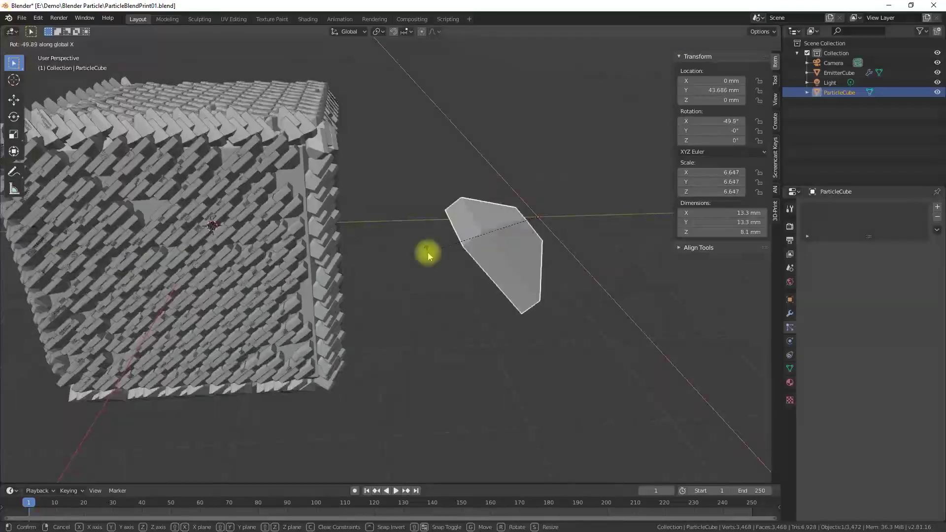
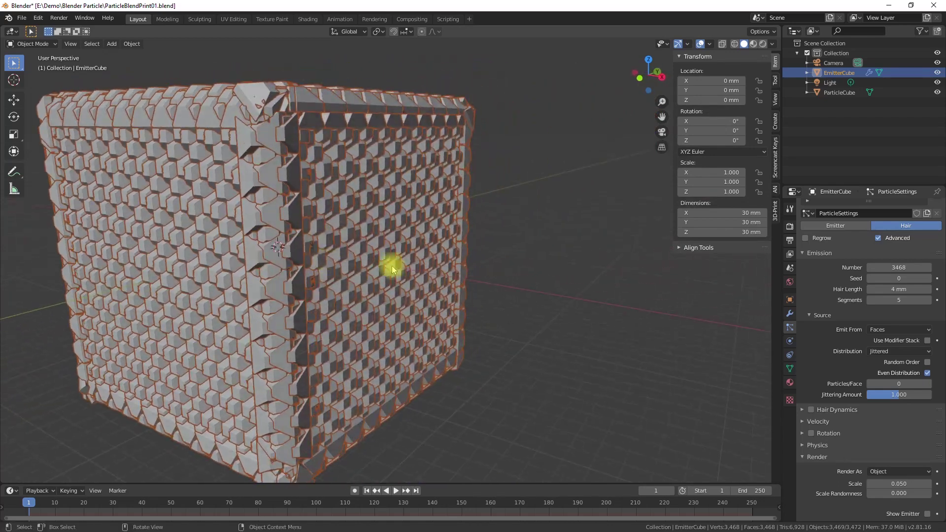
Try enlarging ParticleCube to see how its size affects the instances on the emitter cube.
scroll(430, 277, "up", 2)
scroll(436, 274, "down", 4)
middle_click_drag(436, 273, 379, 332)
left_click(499, 224)
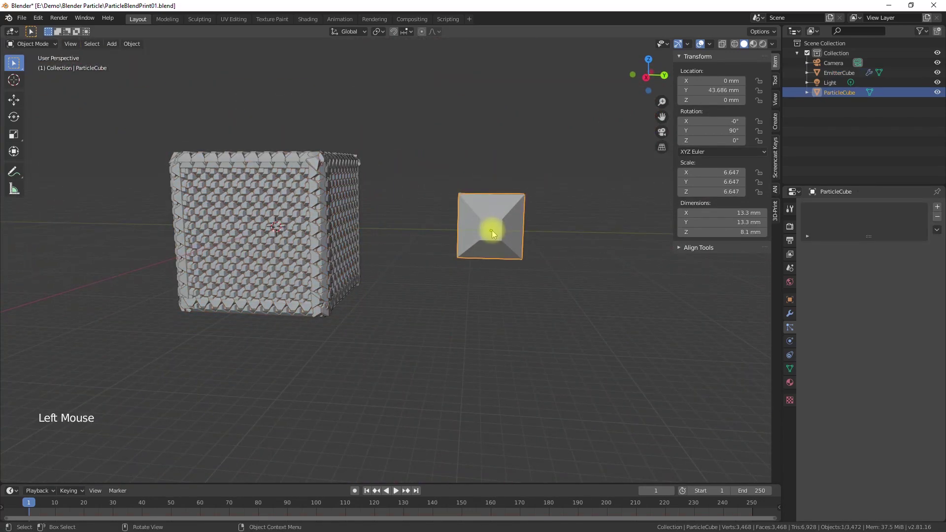
key("s")
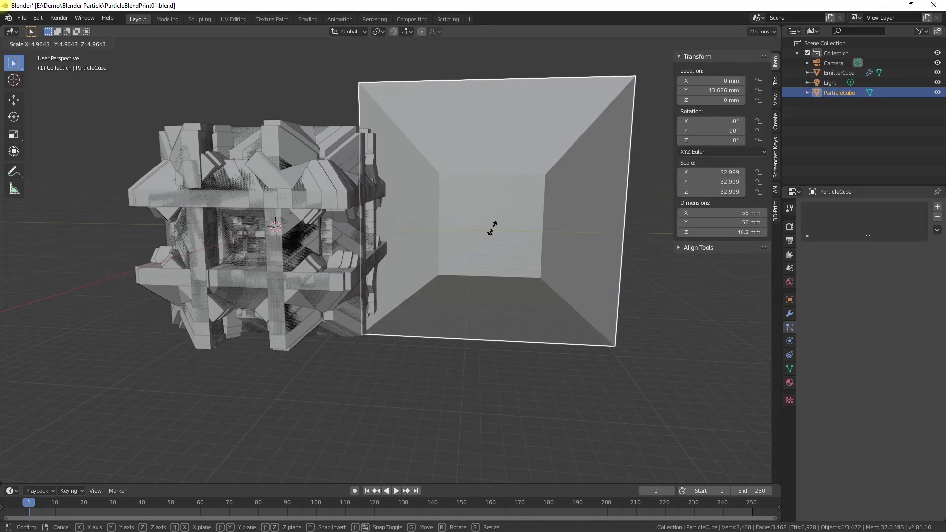
left_click(483, 229)
Scale ParticleCube down to about 6.74 × 6.74 × 4.11 mm, checking the gaps between its instances.
scroll(481, 243, "up", 2)
key("s")
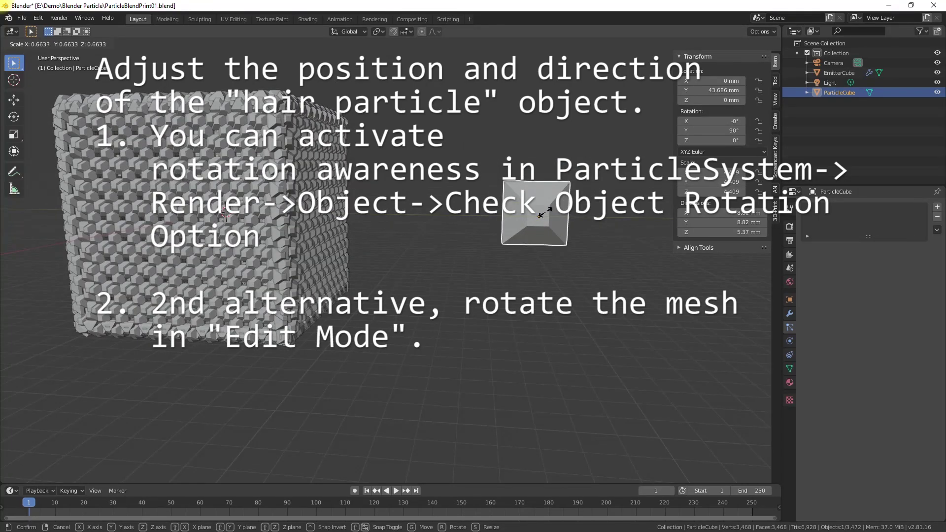
left_click(544, 213)
scroll(274, 281, "up", 1)
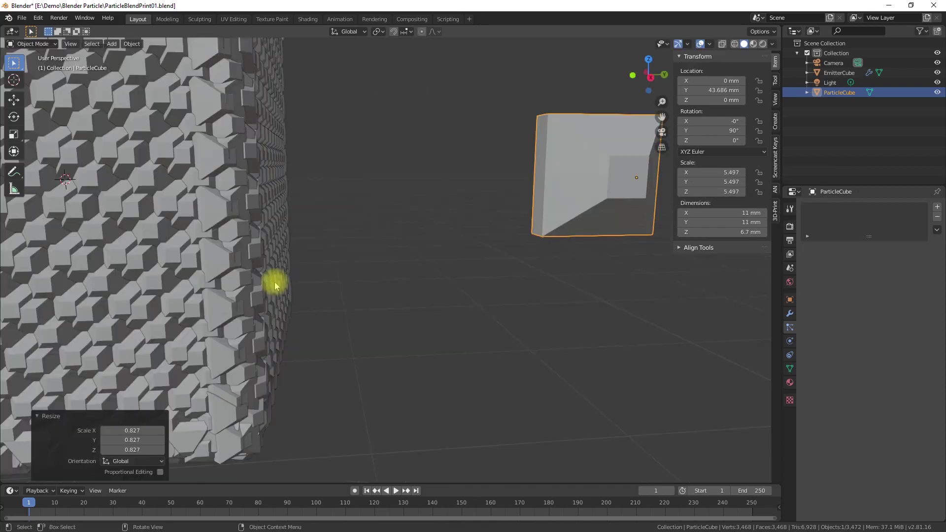
scroll(512, 245, "down", 4)
left_click(536, 234)
middle_click_drag(190, 299, 325, 285)
scroll(258, 301, "up", 4)
scroll(241, 304, "down", 3)
key("Tab")
key("Tab")
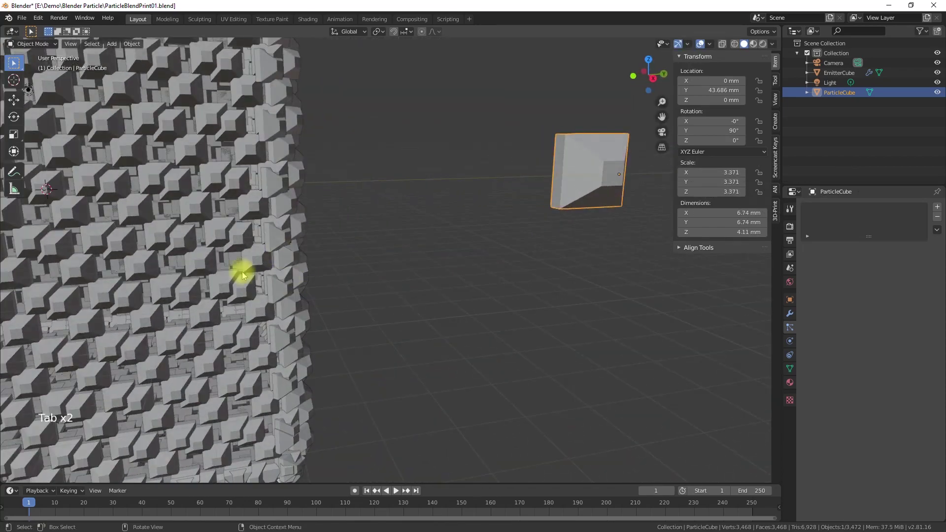
Turn off Even Distribution in the Source settings of EmitterCube's particle system.
left_click(276, 197)
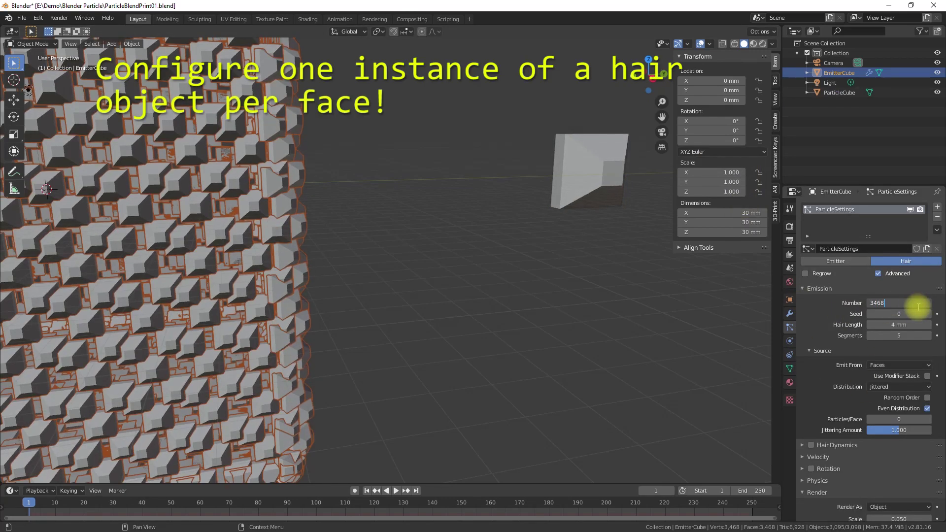
left_click(928, 409)
scroll(332, 342, "up", 2)
scroll(331, 342, "down", 6)
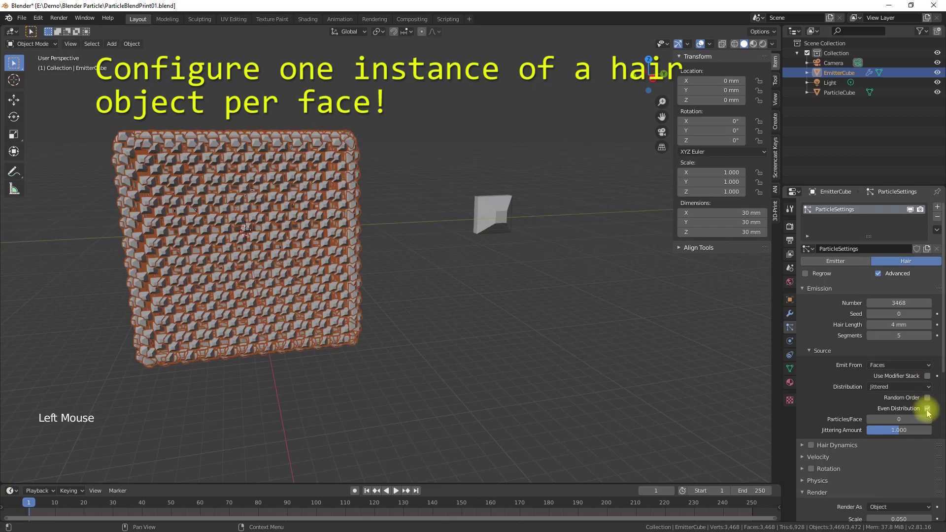
Set Particles/Face to 1 for EmitterCube's jittered hair emission and check the instance spacing around its edges.
left_click_drag(908, 417, 911, 416)
scroll(335, 335, "up", 2)
middle_click_drag(323, 323, 422, 338, "shift")
scroll(392, 327, "up", 3)
scroll(391, 326, "down", 1)
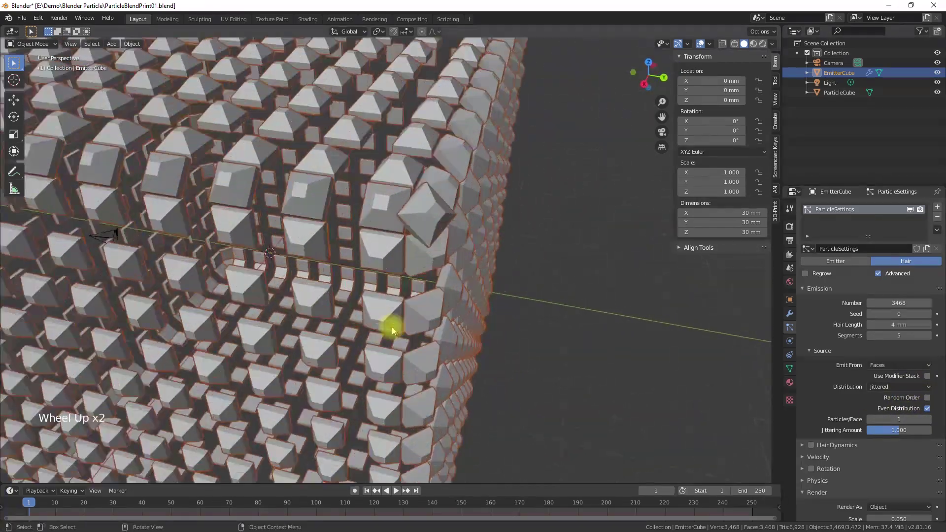
scroll(389, 326, "up", 1)
scroll(383, 322, "down", 3)
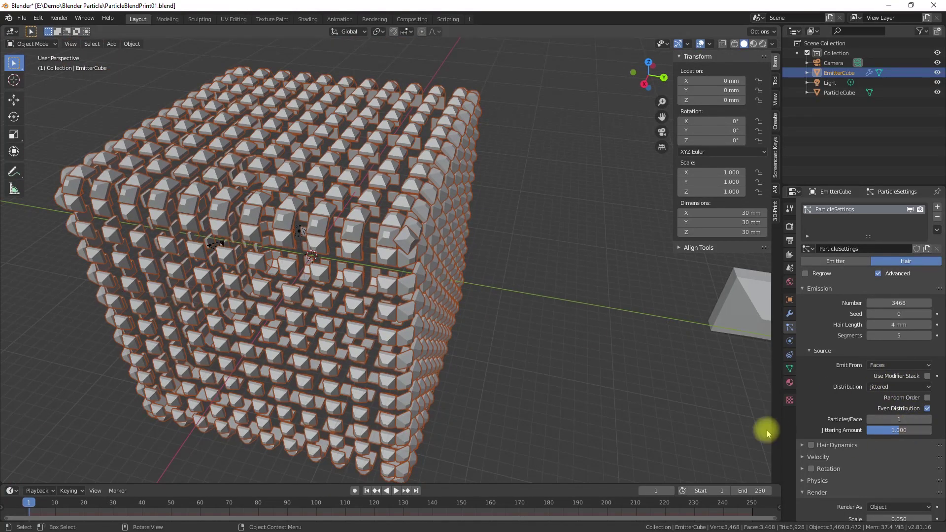
Scale ParticleCube up uniformly until neighbouring instances on the emitter cube meet and close the gaps.
left_click(675, 343)
middle_click_drag(676, 343, 668, 355)
key("s")
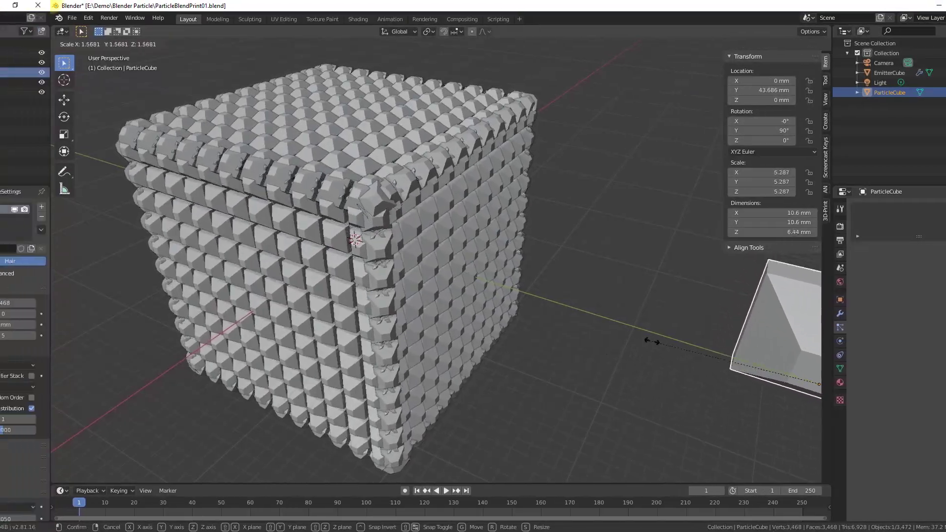
left_click(611, 358)
scroll(575, 369, "up", 6)
middle_click_drag(611, 358, 562, 329)
scroll(565, 363, "down", 3)
Move EmitterCube into a new collection named PrintCollection.
key("m")
left_click(298, 101)
left_click(295, 97)
type("Print")
left_click(675, 111)
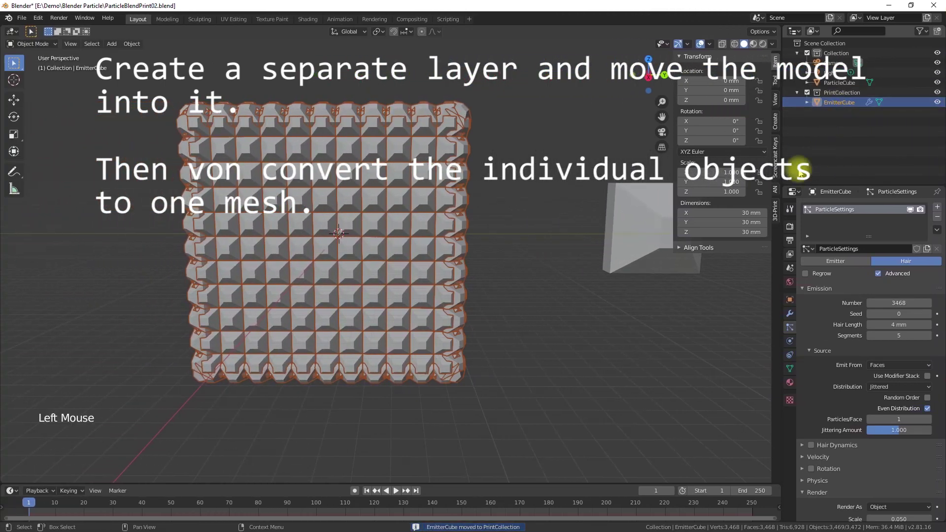
Convert EmitterCube's particle system modifier into individual mesh objects.
left_click(790, 314)
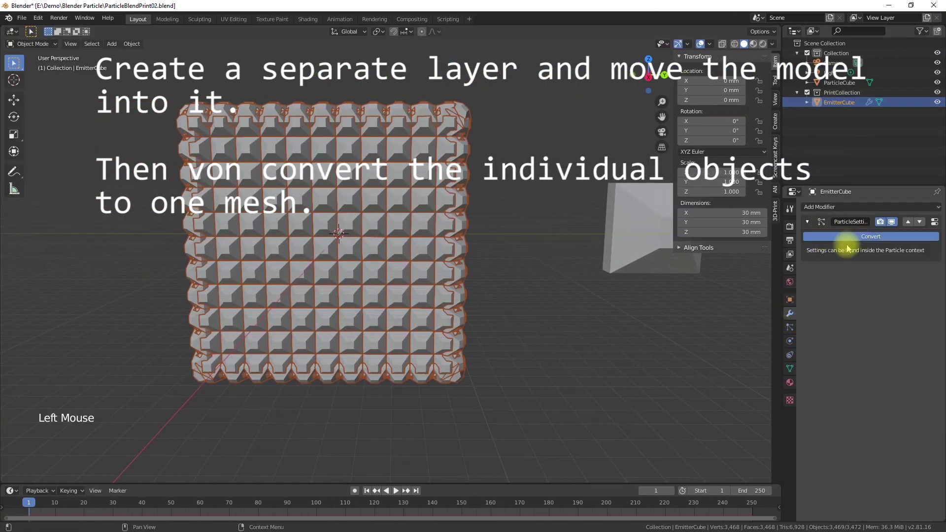
left_click(848, 238)
left_click(791, 315)
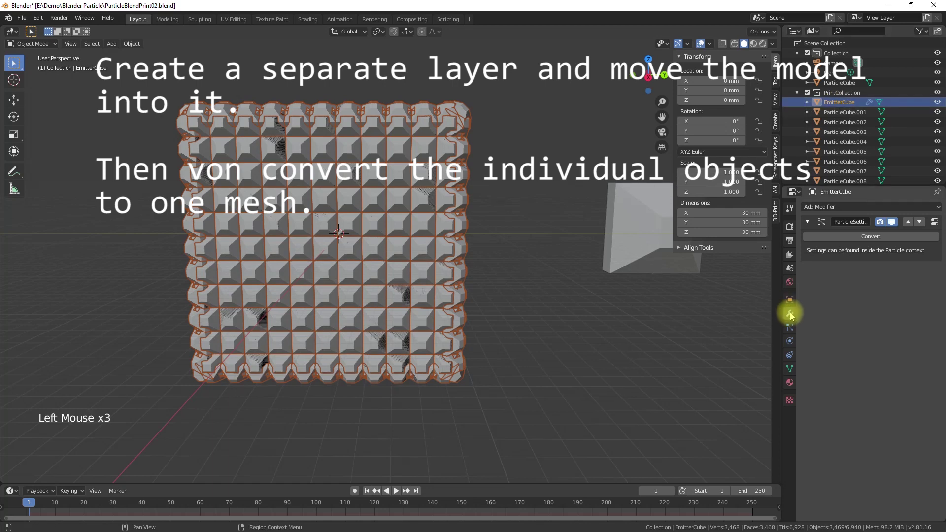
Disable EmitterCube's particle modifier in viewport and render, and put the cube back into Collection, excluding that collection.
left_click(892, 222)
left_click(880, 222)
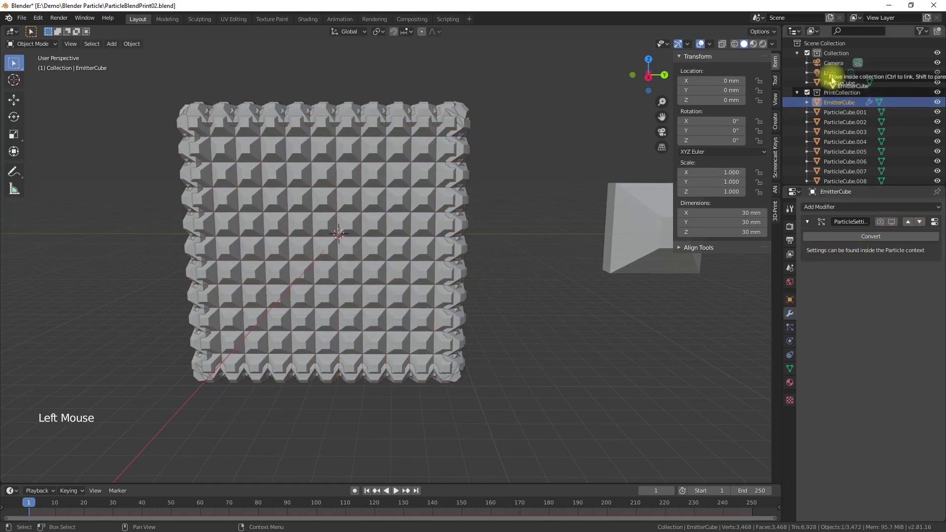
left_click(808, 53)
left_click(374, 213)
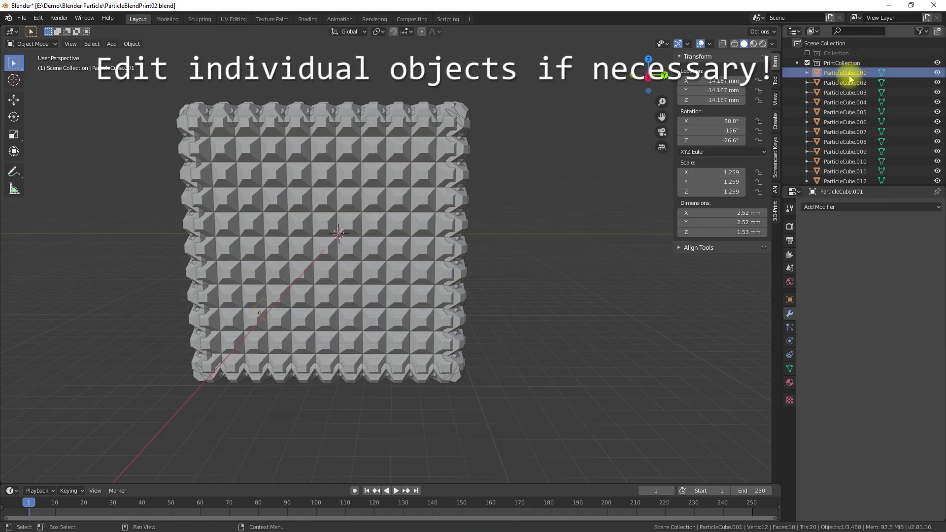
Try scaling all the converted particle cubes together.
left_click(843, 93)
key("a")
key("s")
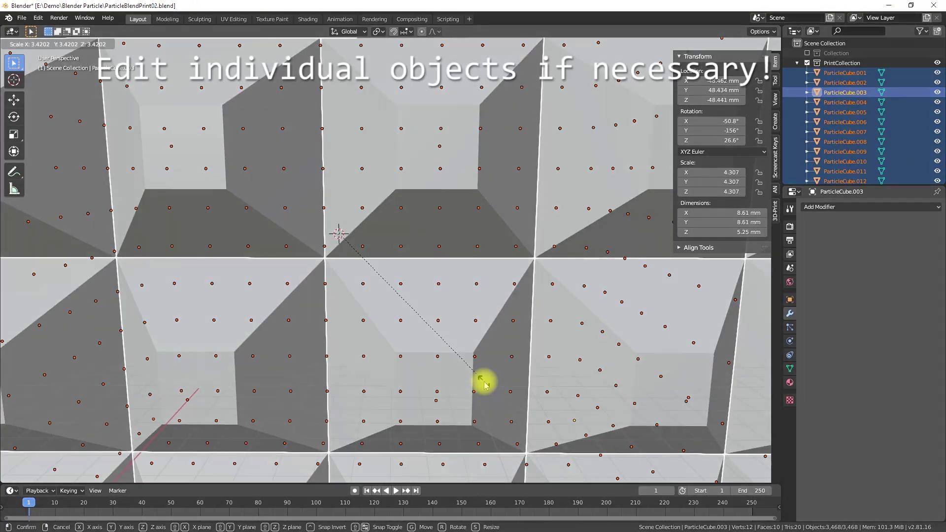
left_click(341, 269)
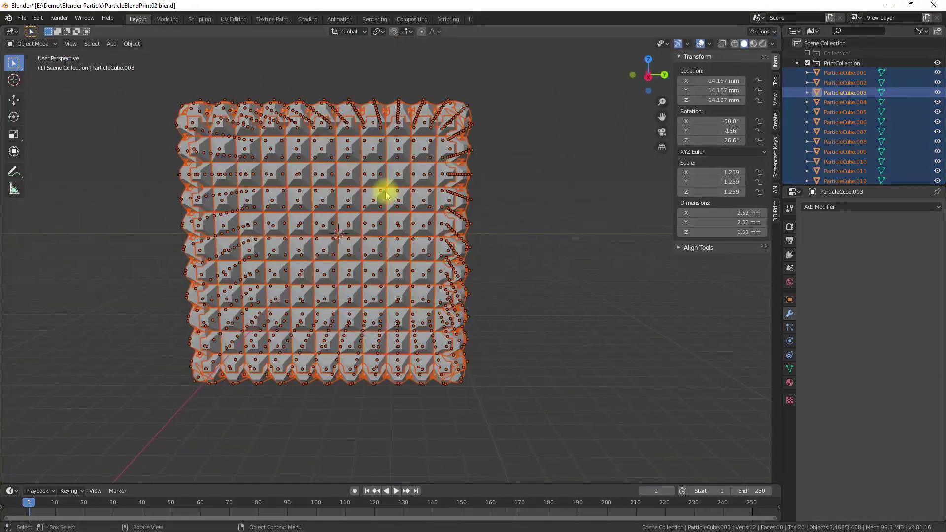
Select individual converted particle cubes, such as ParticleCube.001 and ParticleCube.003, and examine how they sit at the corners.
left_click(400, 173)
middle_click_drag(523, 163, 227, 133)
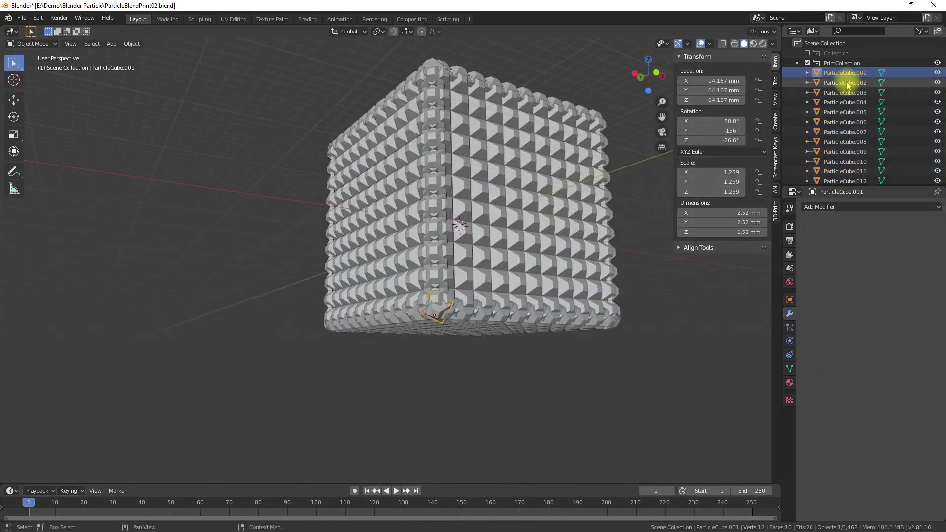
left_click(845, 93)
left_click_drag(384, 232, 428, 273)
middle_click_drag(321, 269, 456, 276)
left_click(391, 310)
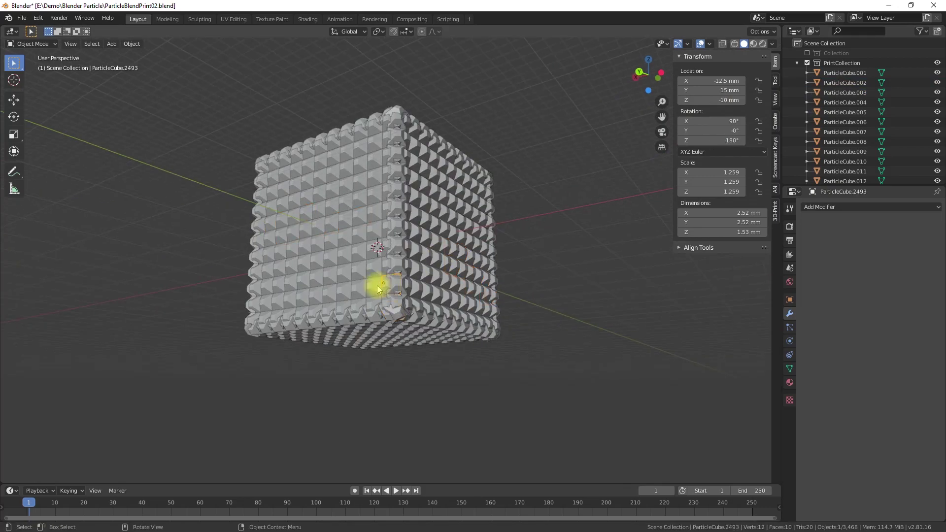
left_click(400, 316)
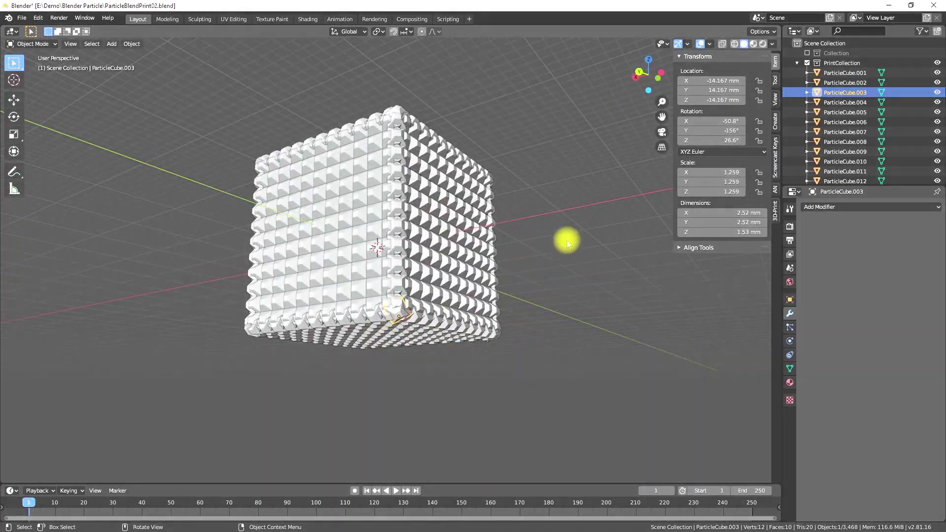
middle_click_drag(568, 241, 520, 251)
scroll(510, 334, "up", 10)
scroll(520, 251, "down", 5)
Briefly include the original Collection in the view layer and exclude it again.
left_click(797, 62)
left_click(797, 63)
left_click(807, 54)
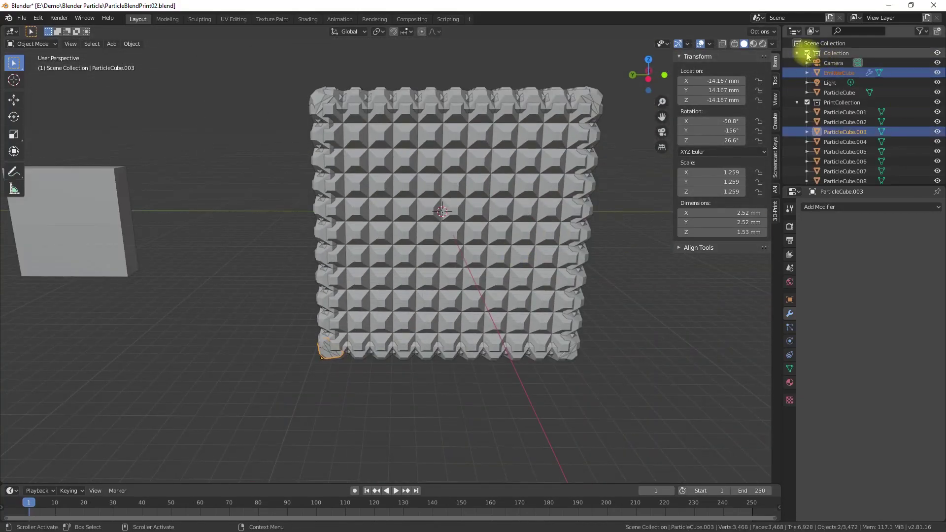
left_click(807, 53)
Select all the converted particle cubes and join them into one mesh, with ParticleCube.003 as the active object.
scroll(838, 140, "down", 7)
left_click_drag(845, 186, 820, 273)
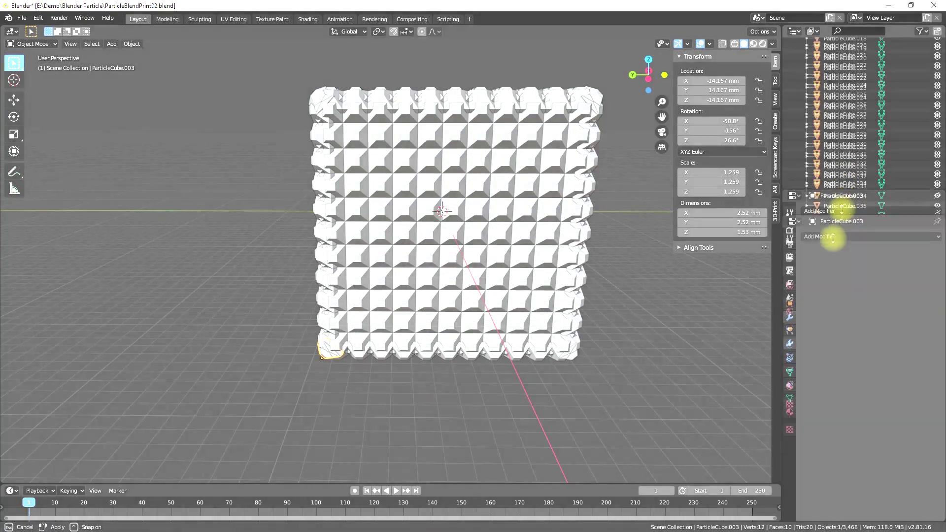
key("a")
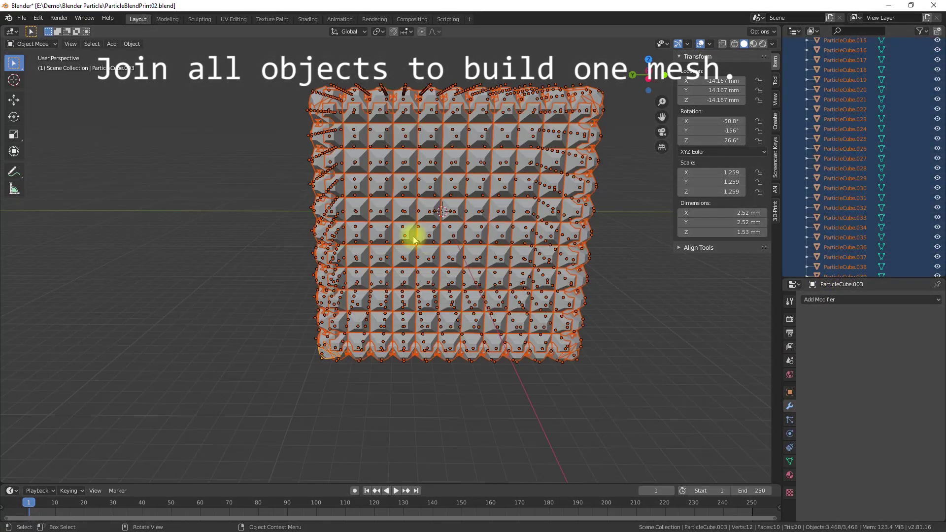
left_click(132, 43)
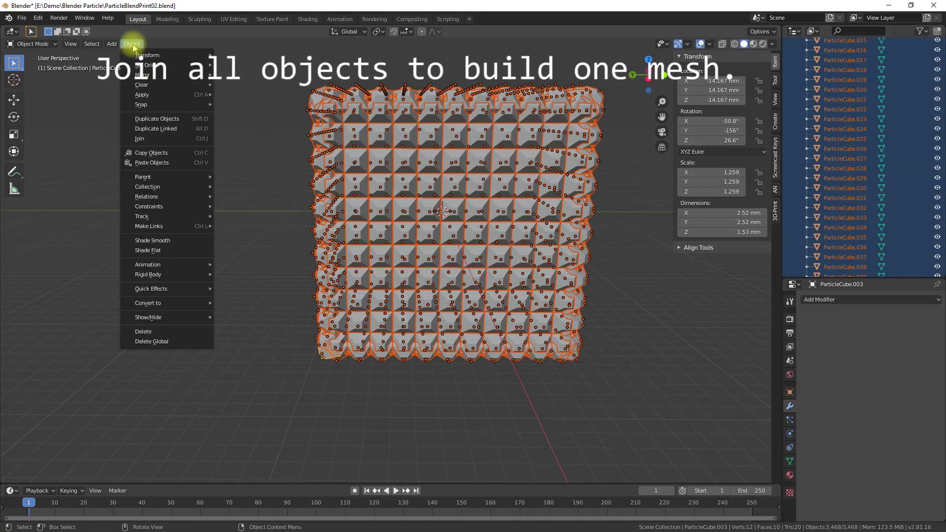
left_click(139, 139)
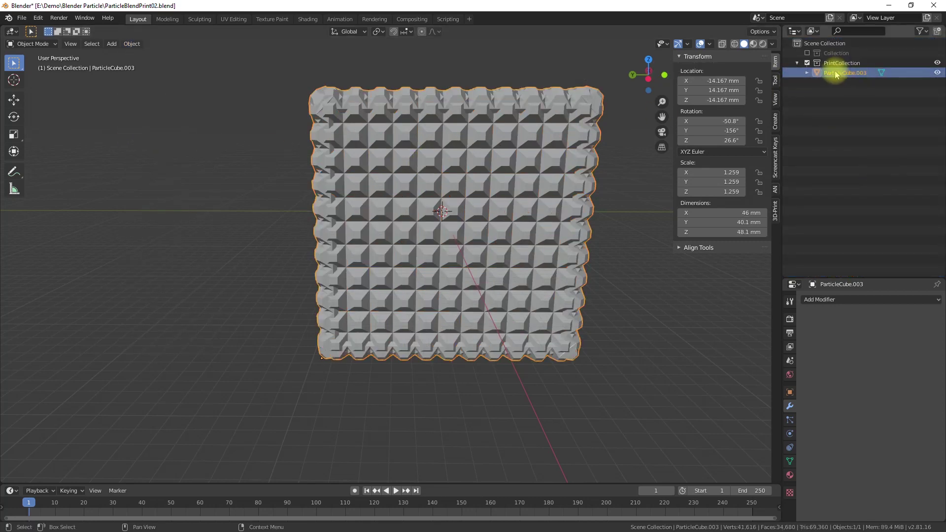
Enter Edit Mode on the joined mesh and hide the front-facing faces of its upper half.
mouse_move(647, 248)
middle_mouse_down()
mouse_move(477, 264)
mouse_move(631, 262)
mouse_move(646, 247)
middle_mouse_up()
key("Tab")
key("KP_1")
left_click_drag(300, 38, 597, 196)
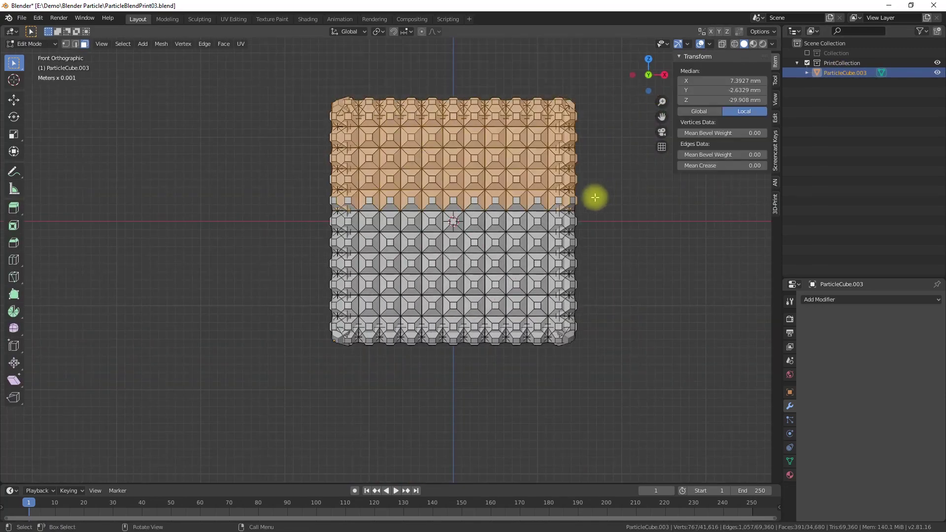
key("h")
Turn on X-Ray and hide the remaining faces of the mesh's upper half to look inside the shell.
left_click(723, 44)
left_click_drag(487, 150, 601, 182)
key("h")
middle_click_drag(560, 131, 462, 236)
scroll(545, 215, "up", 3)
middle_click_drag(704, 85, 394, 184)
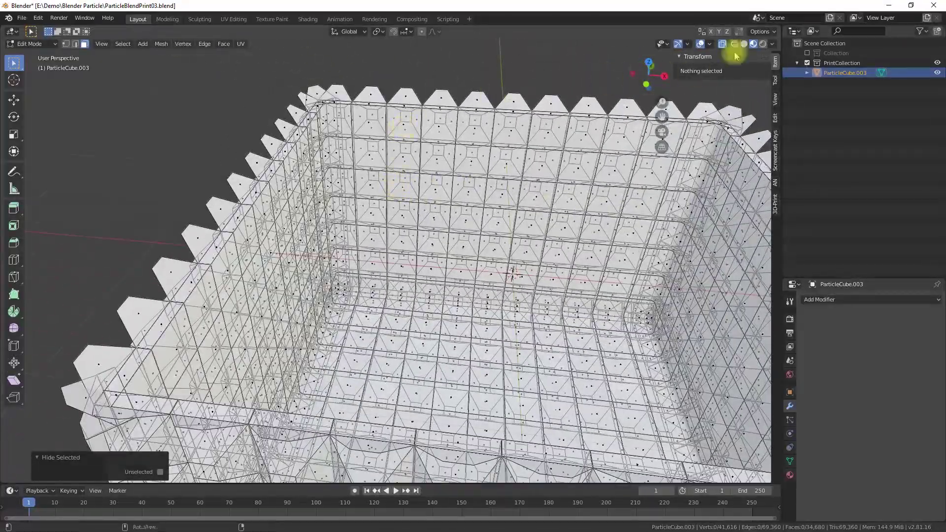
Display the face normals at a size of about 0.33 and check which way they point inside the shell.
left_click(710, 45)
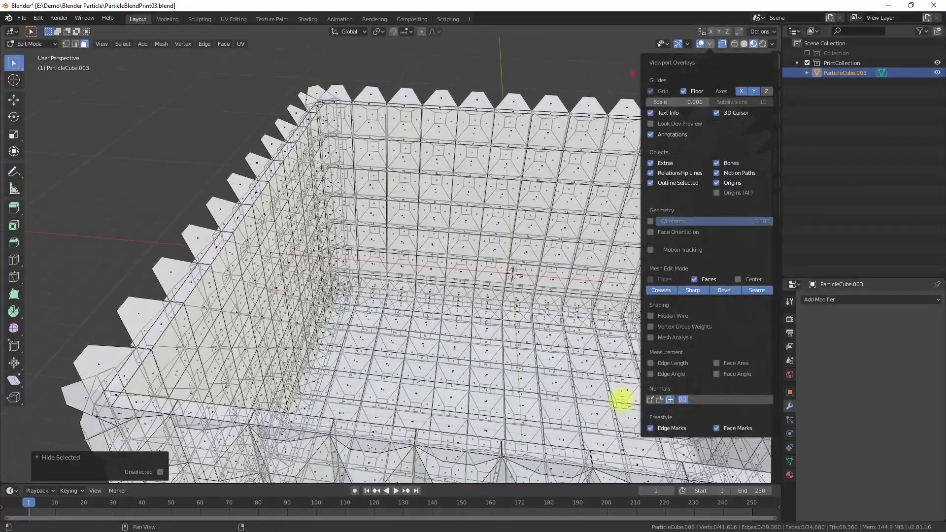
left_click(710, 45)
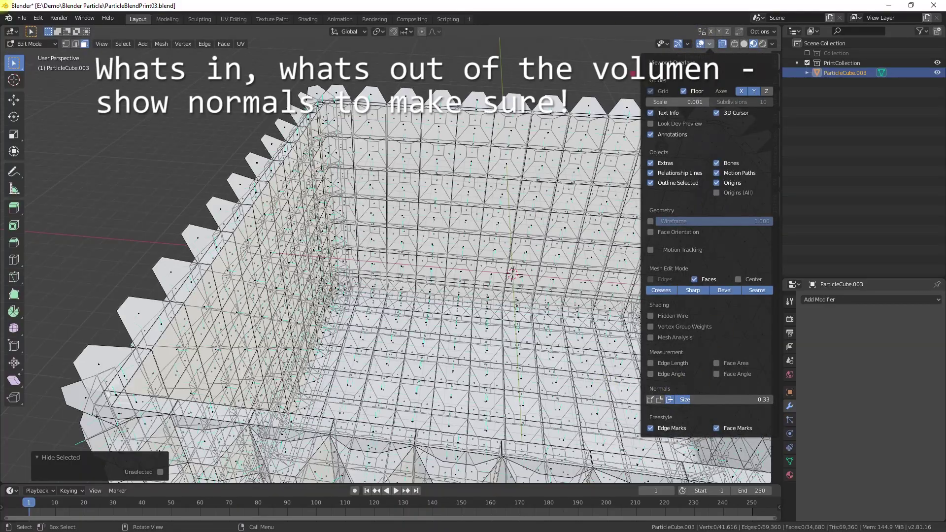
middle_click_drag(473, 302, 562, 276)
left_click(711, 44)
middle_click_drag(566, 91, 375, 133)
Reveal the hidden faces and export only the selected mesh from Object Mode as ParticleBlendPrint03.stl.
key("alt+h")
key("Tab")
left_click(22, 18)
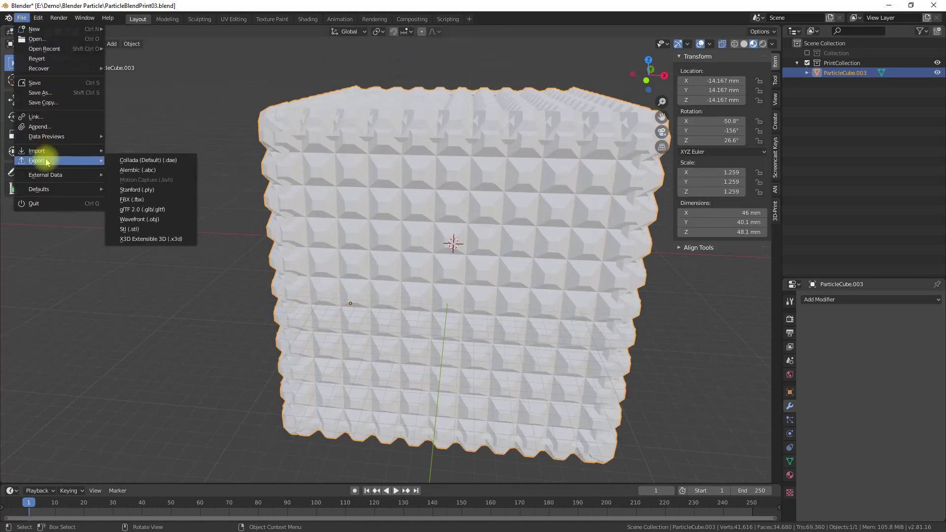
left_click(134, 230)
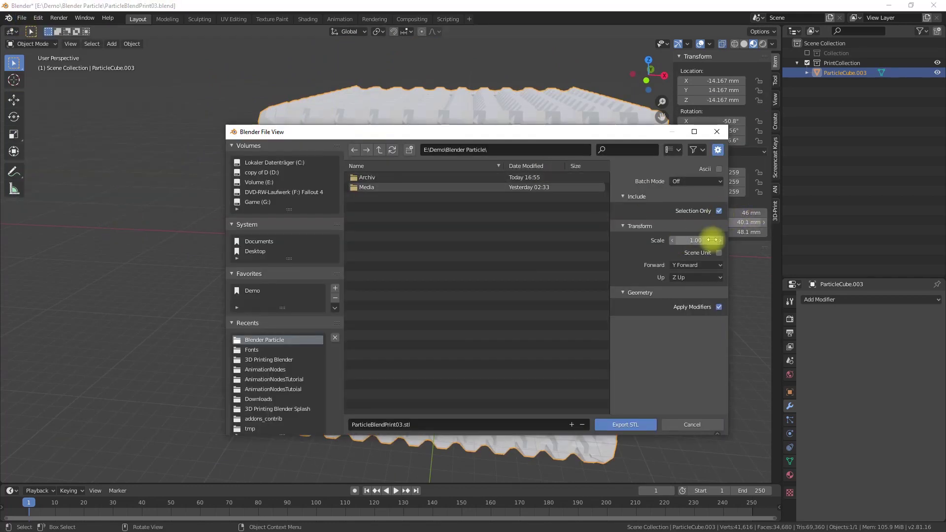
left_click(624, 427)
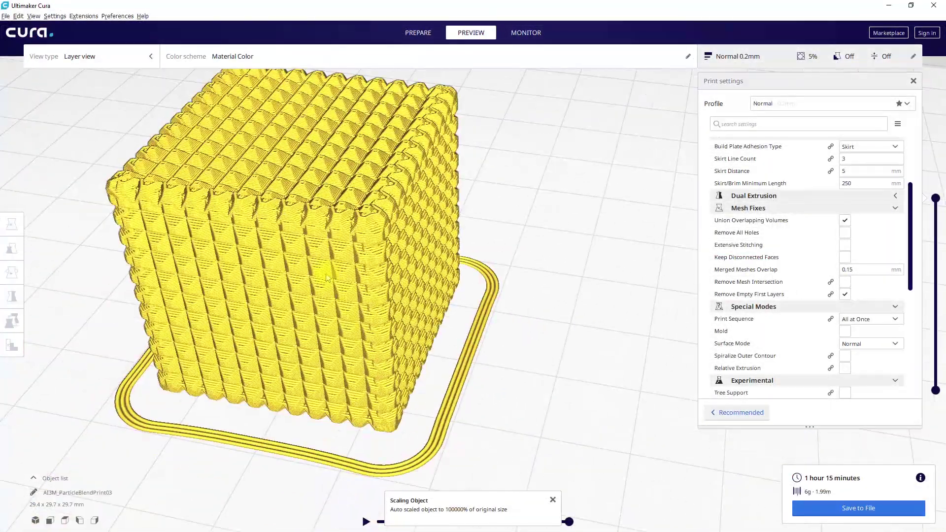
Switch to Ultimaker Cura and lower the sliced cube's layer preview to about half height to look inside.
left_click(326, 278)
mouse_move(327, 277)
middle_mouse_down()
mouse_move(264, 431)
mouse_move(331, 210)
mouse_move(328, 262)
middle_mouse_up()
mouse_move(370, 301)
left_mouse_down()
mouse_move(370, 327)
mouse_move(370, 305)
left_mouse_up()
right_click(369, 306)
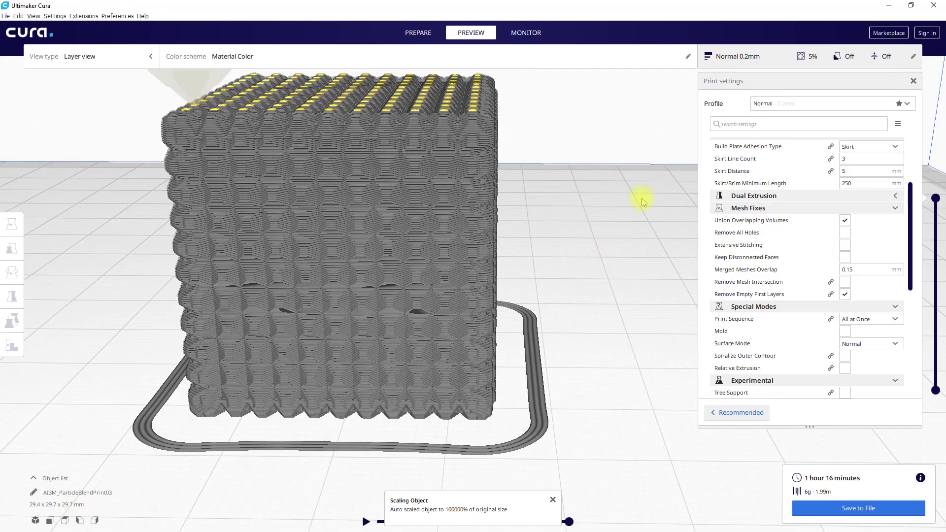
left_click_drag(936, 198, 856, 298)
middle_click_drag(622, 210, 596, 231)
right_click_drag(596, 234, 589, 250)
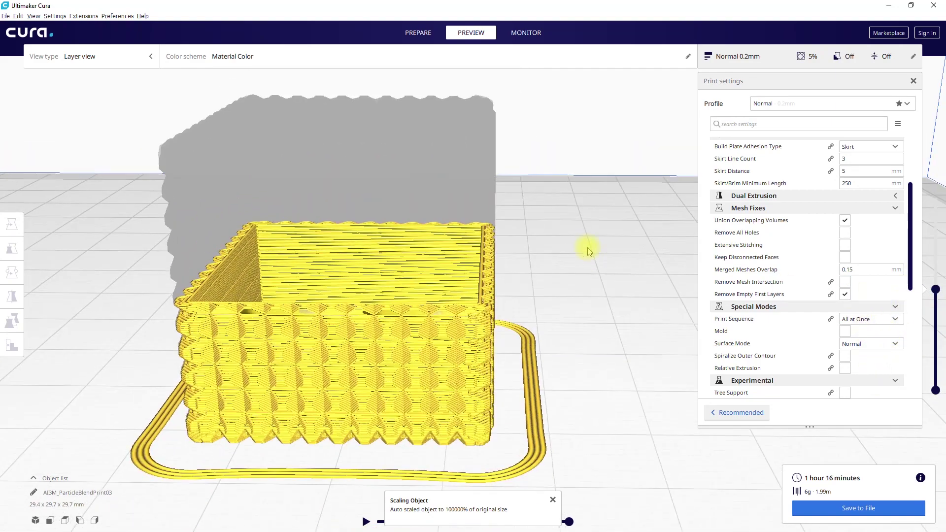
Lower the layer preview towards the bottom layers and examine the walls and floor from above.
right_click_drag(679, 215, 628, 241)
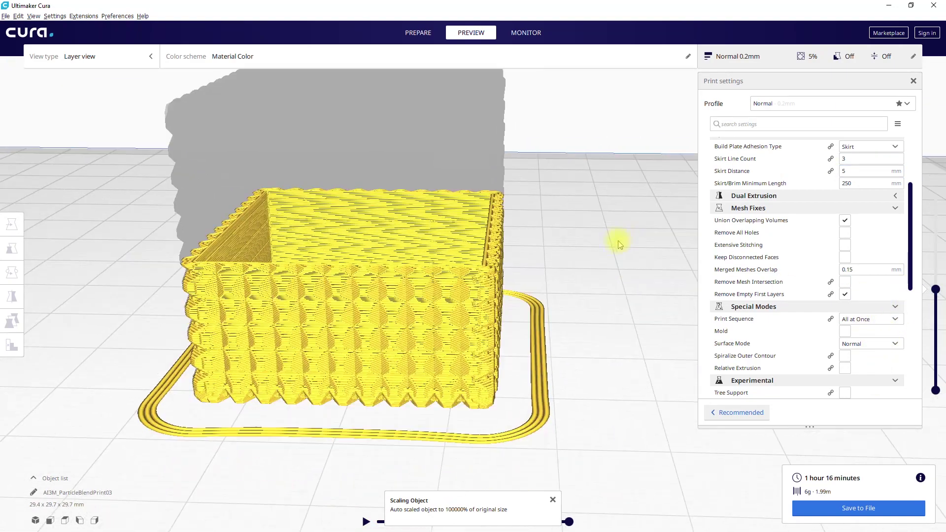
right_click_drag(594, 268, 602, 217)
left_click_drag(936, 289, 936, 310)
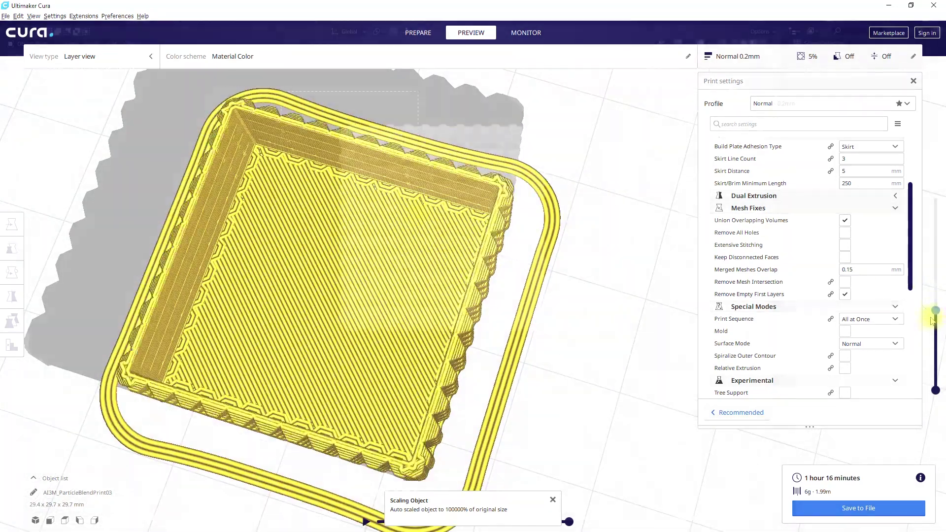
left_click_drag(936, 311, 925, 381)
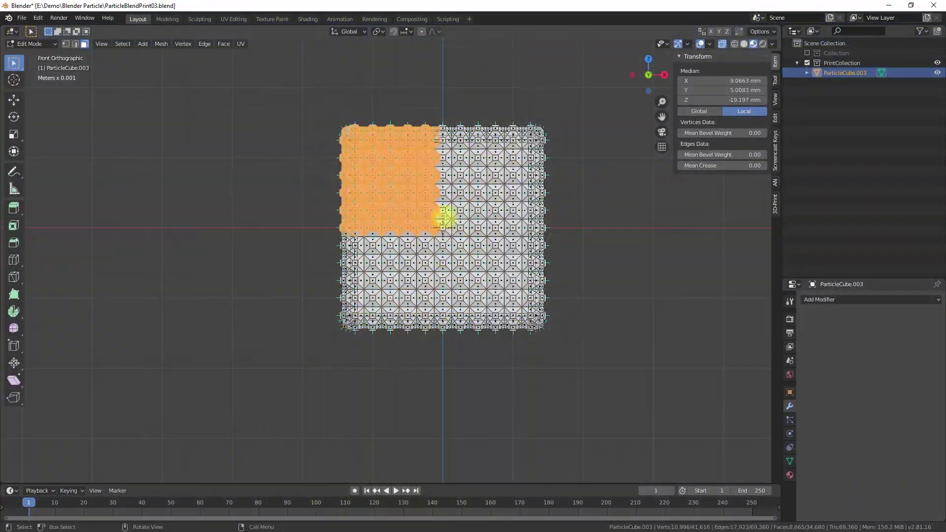
Back in Blender, hide the mesh's upper quarter on the negative X side and add a centred cube scaled by 11.841.
key("h")
middle_click_drag(493, 181, 441, 247)
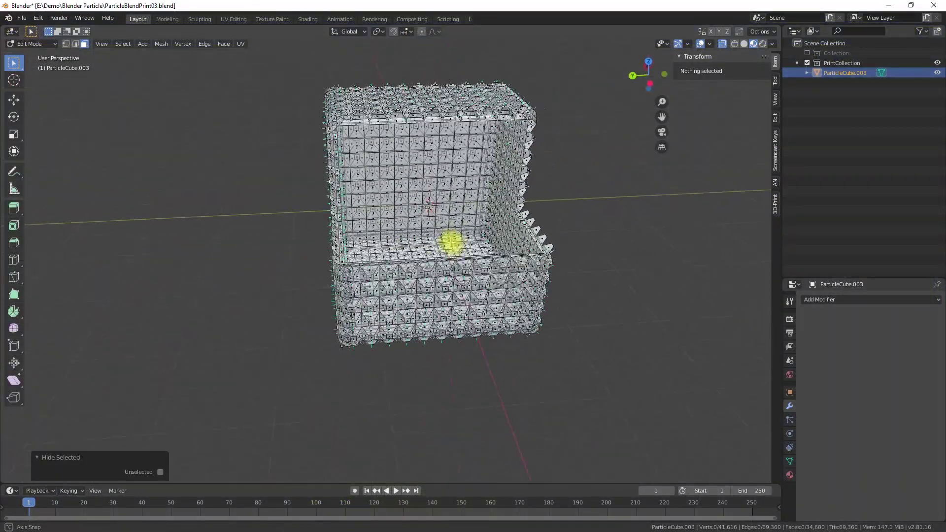
left_click(407, 225)
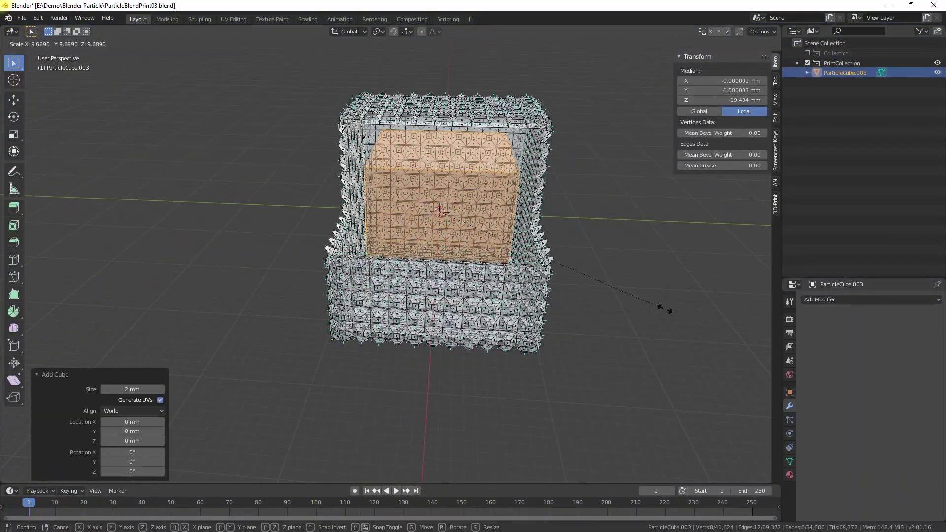
left_click(716, 325)
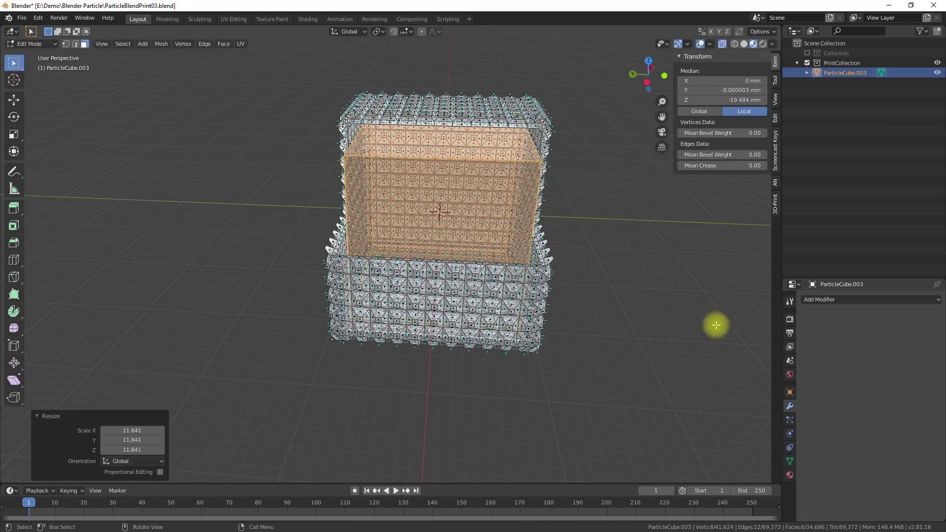
Scale the inner cube up by 1.063 in the orthographic side view so it nearly fills the particle cube.
key("KP_3")
key("shift+KP_3")
scroll(535, 131, "up", 4)
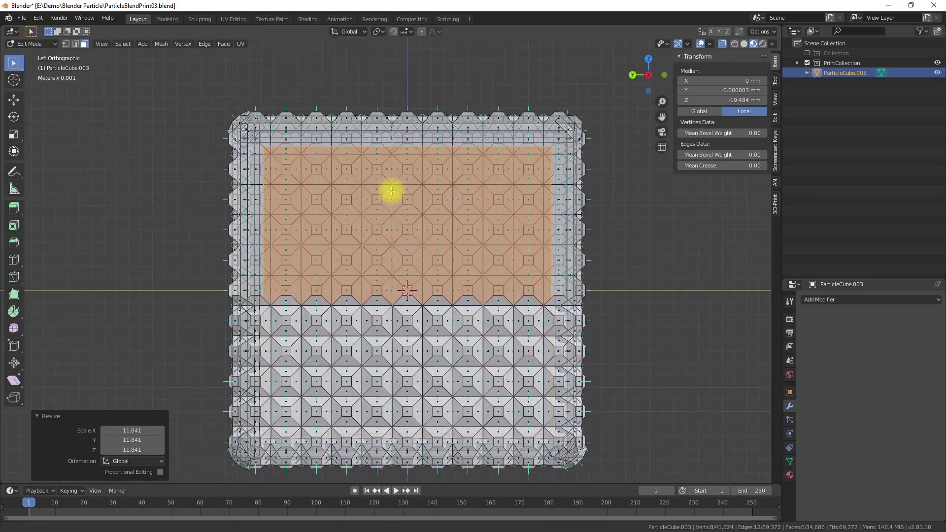
key("s")
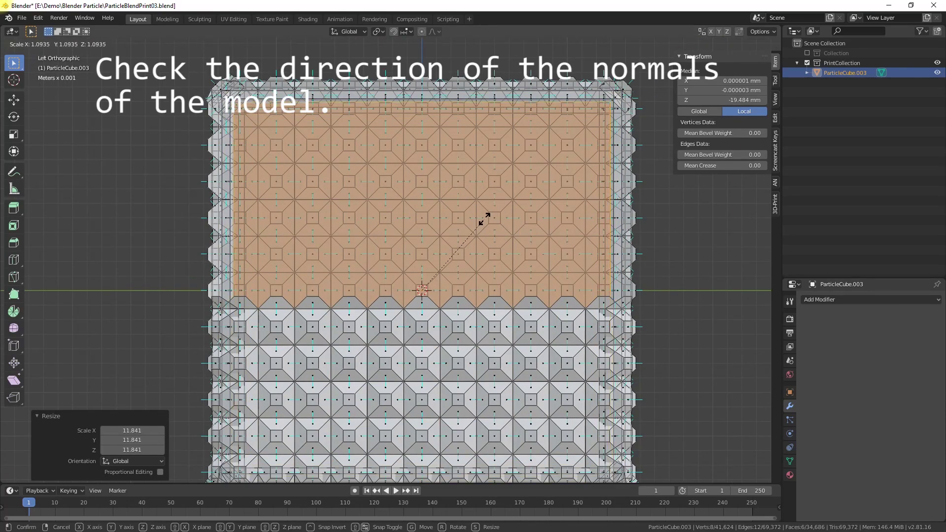
middle_click_drag(535, 170, 527, 201)
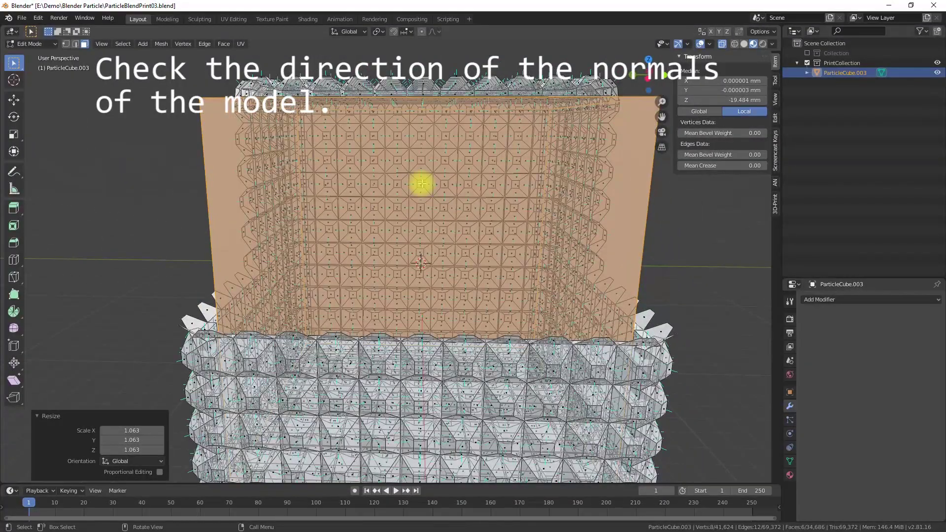
key("Tab")
key("Tab")
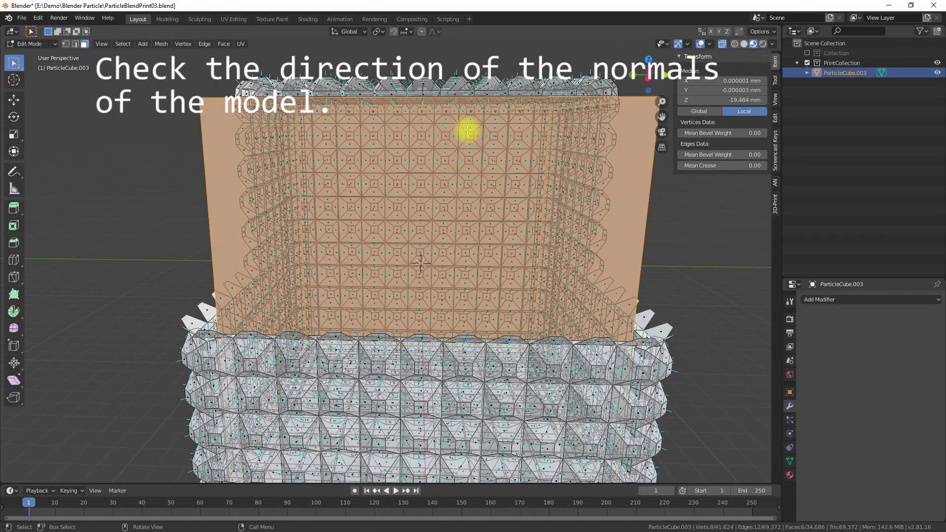
Return to Object Mode and export the particle cube with its inner cube as an STL file.
key("Tab")
scroll(119, 216, "down", 5)
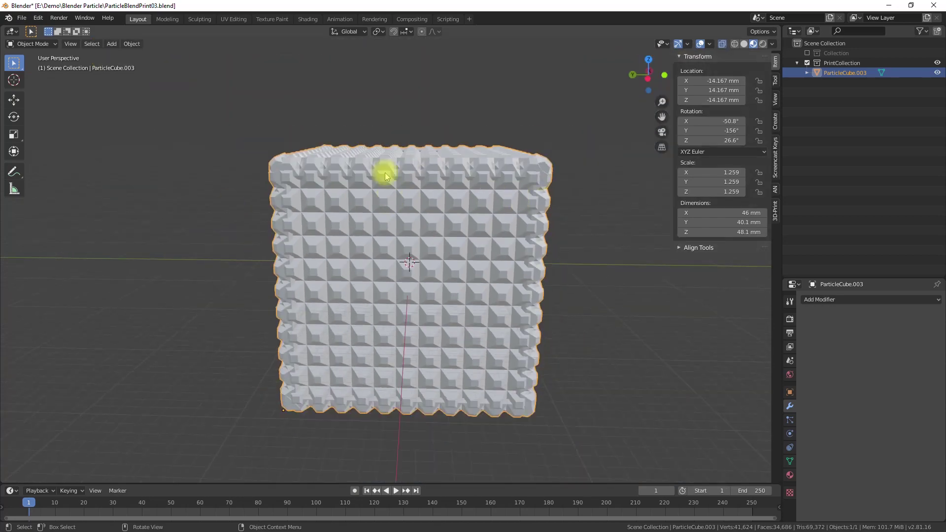
left_click(22, 17)
mouse_move(74, 157)
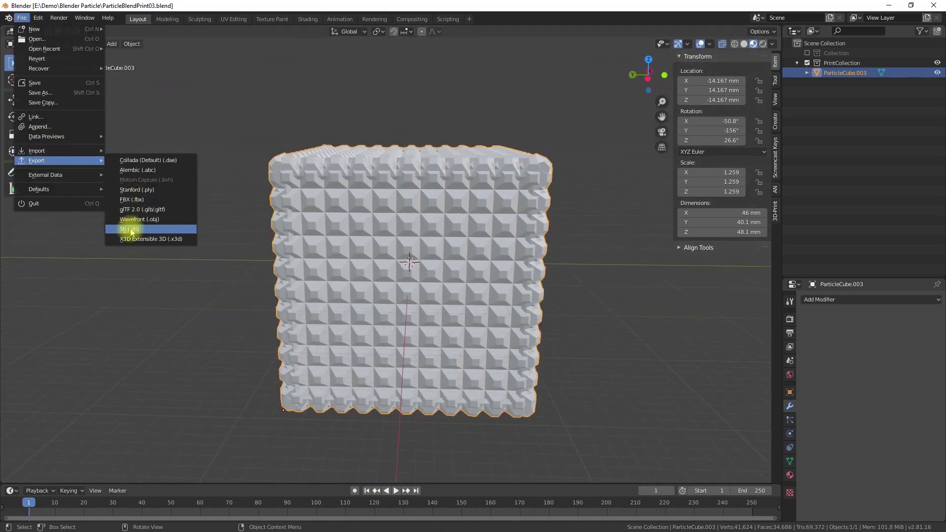
left_click(131, 226)
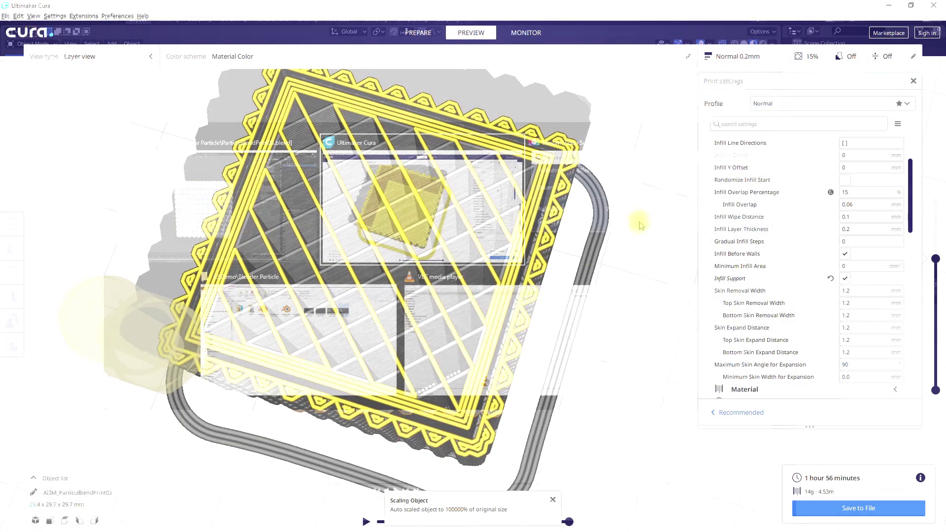
Switch to Ultimaker Cura, lower the layer preview slightly and slice with an Infill Overlap Percentage of 2%.
left_click_drag(939, 266, 863, 240)
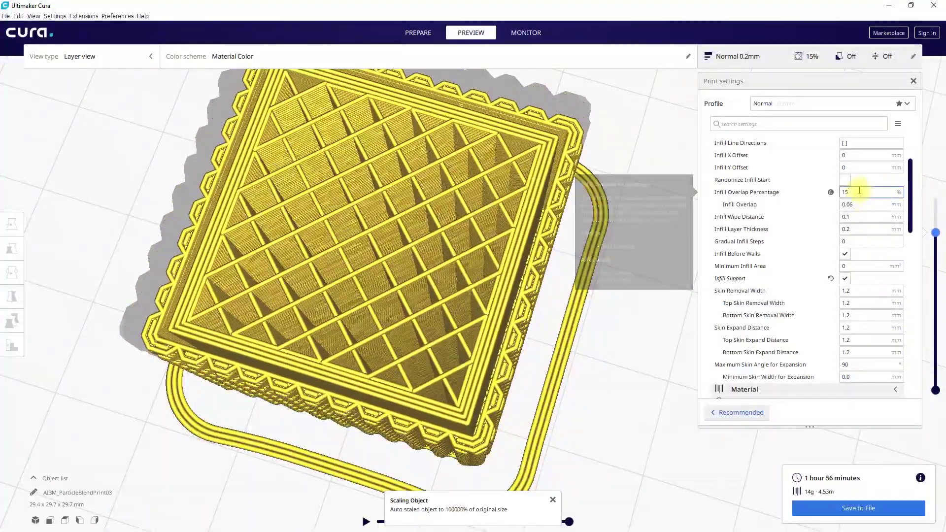
left_click(869, 191)
key("BackSpace")
key("BackSpace")
left_click(850, 506)
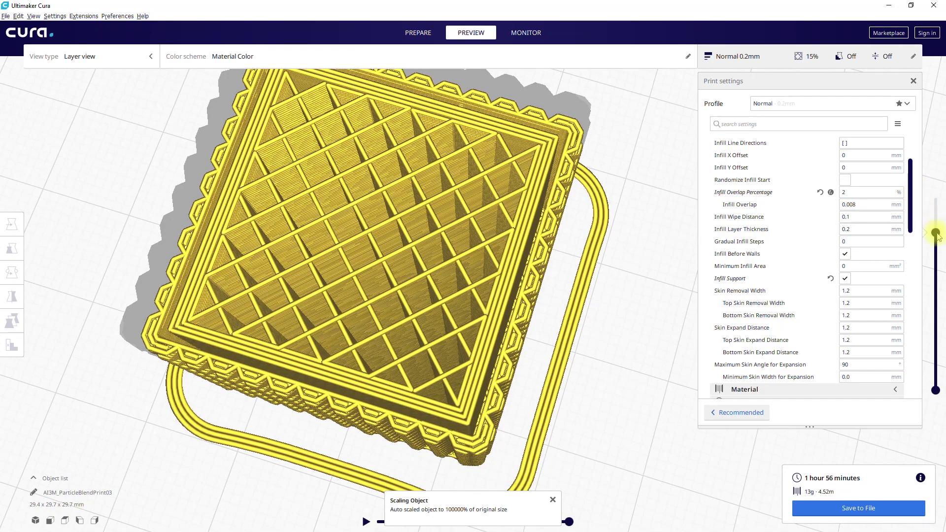
Set the Infill Density to 2% and the Infill Overlap Percentage to 10% in the print settings.
scroll(909, 186, "up", 3)
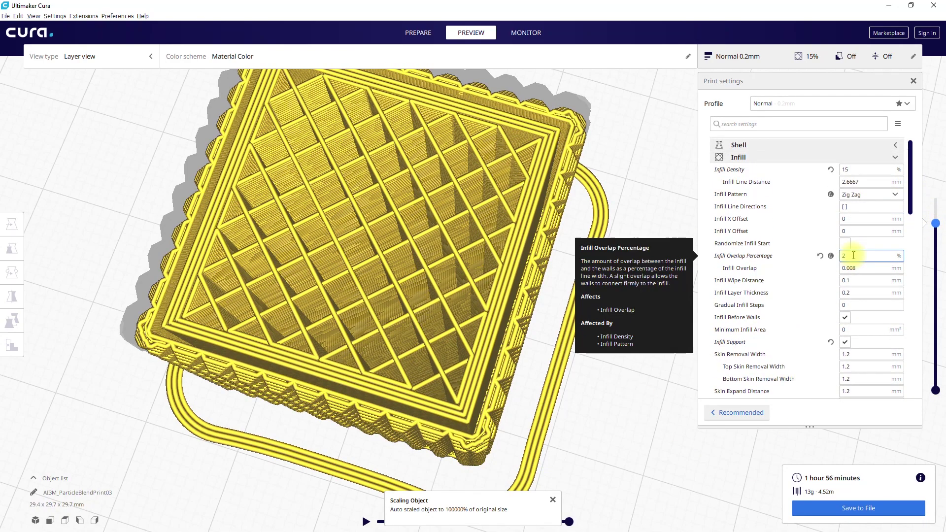
left_click(860, 169)
key("BackSpace")
key("BackSpace")
type("2")
left_click(858, 255)
key("BackSpace")
type("5")
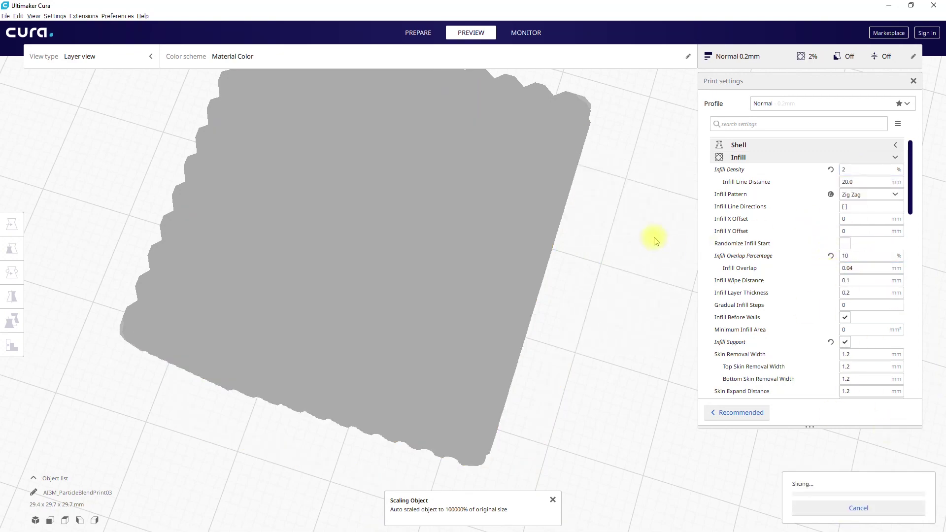
Try an Infill Density of 5%, settle on 7%, and check the infill through the lower preview layers.
left_click(874, 168)
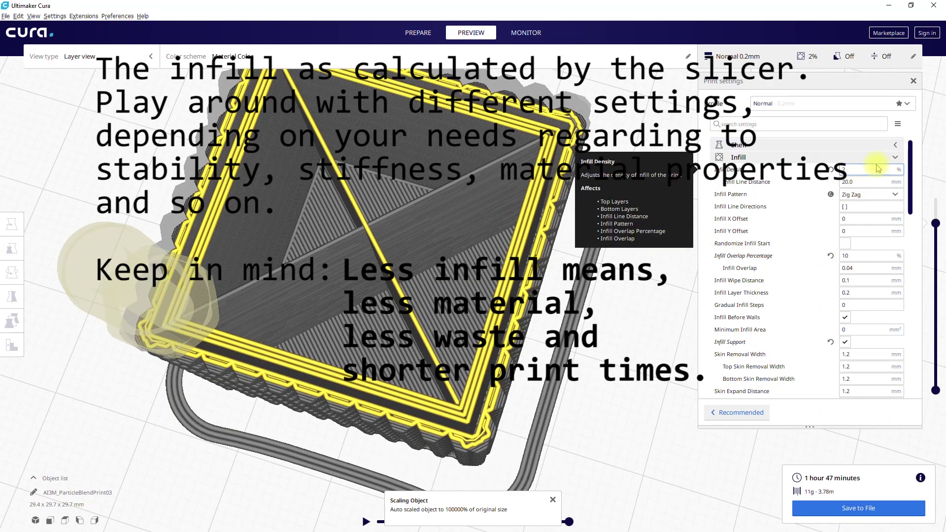
key("BackSpace")
type("5")
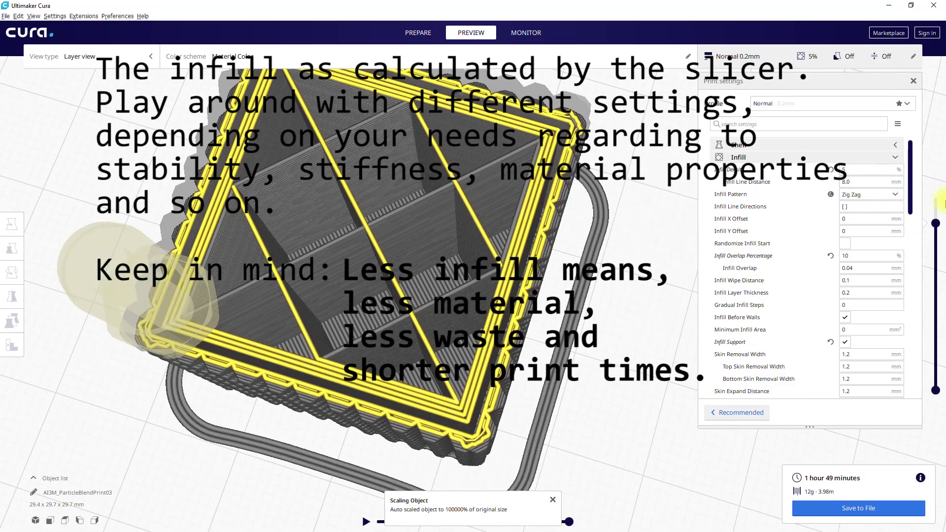
left_click_drag(866, 221, 835, 234)
type("7")
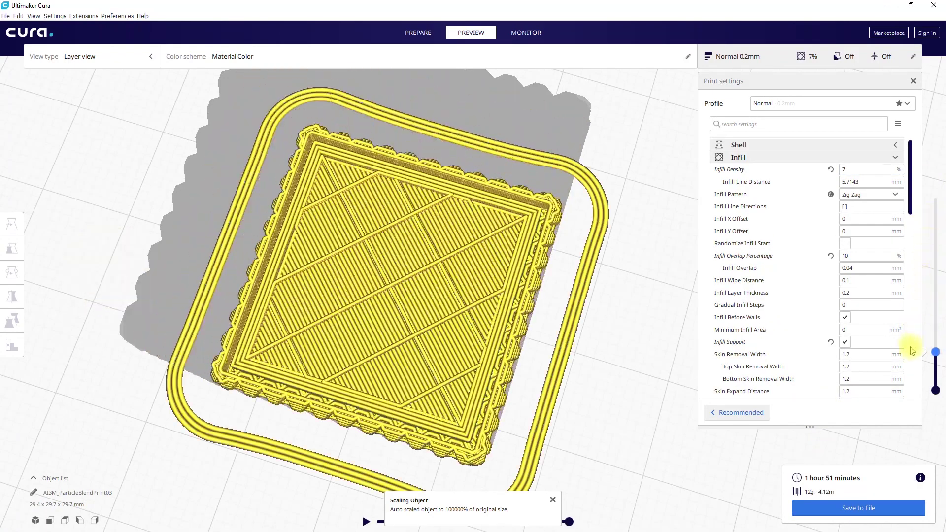
left_click_drag(837, 344, 806, 216)
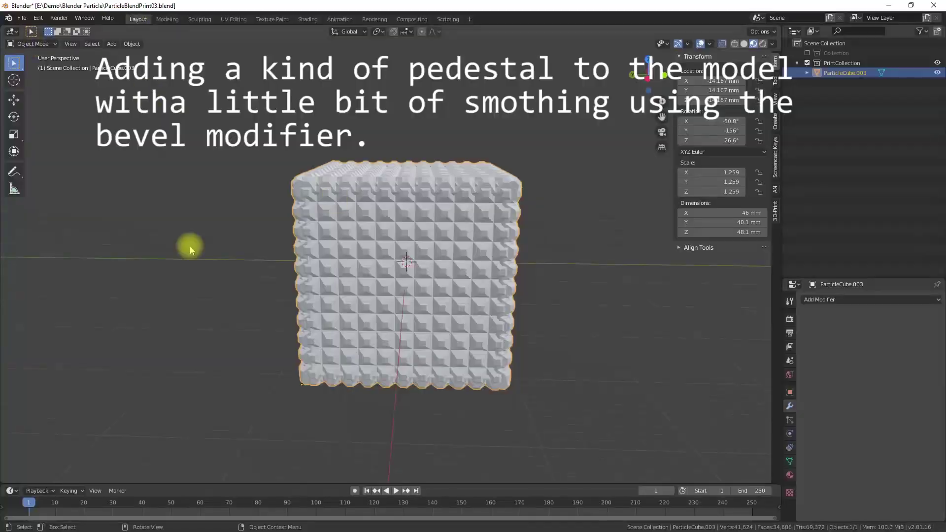
Back in Blender, add a cube, scale it to about 38 mm and flatten it along Z to about 1.17 mm.
key("shift+a")
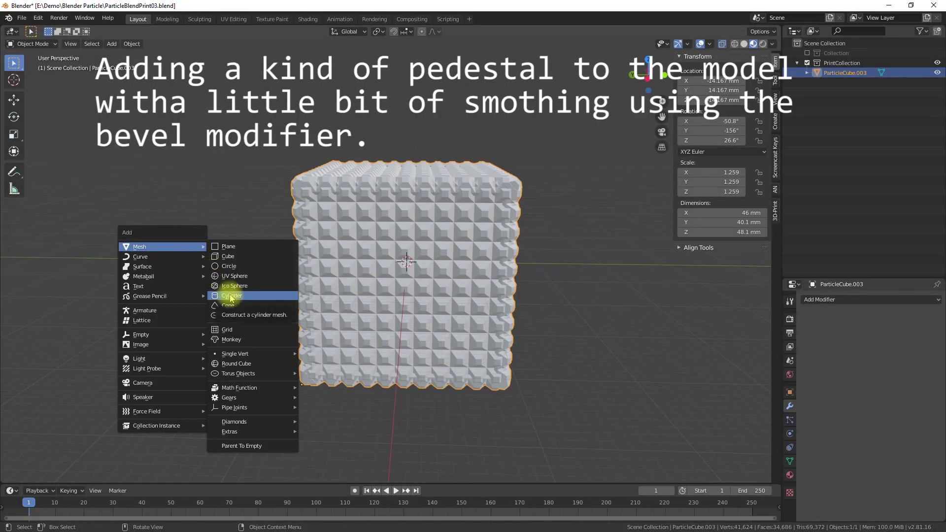
left_click(227, 258)
key("s")
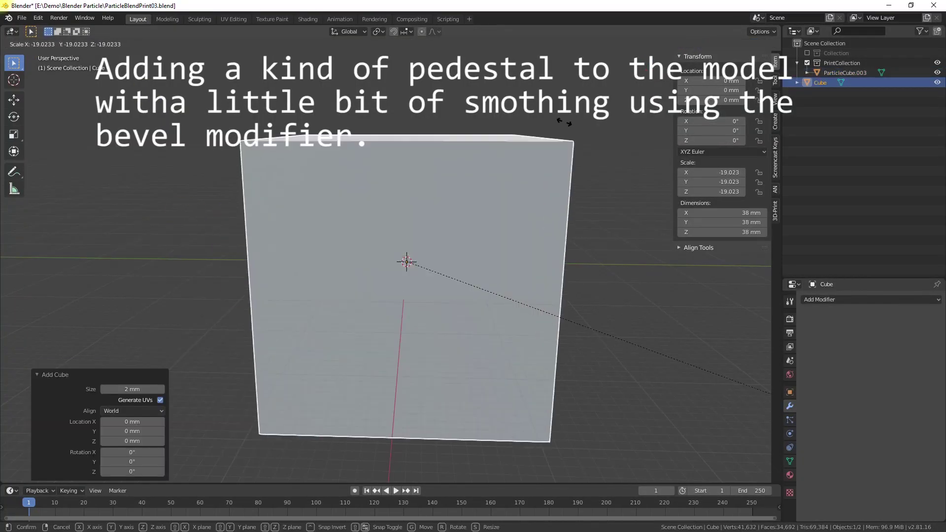
left_click(467, 154)
key("s")
key("z")
left_click(406, 258)
Move the flat slab down along Z to about -14.4 mm at the underside of the particle cube.
key("g")
key("z")
left_click(380, 257)
key("KP_1")
scroll(602, 311, "up", 4)
key("g")
key("z")
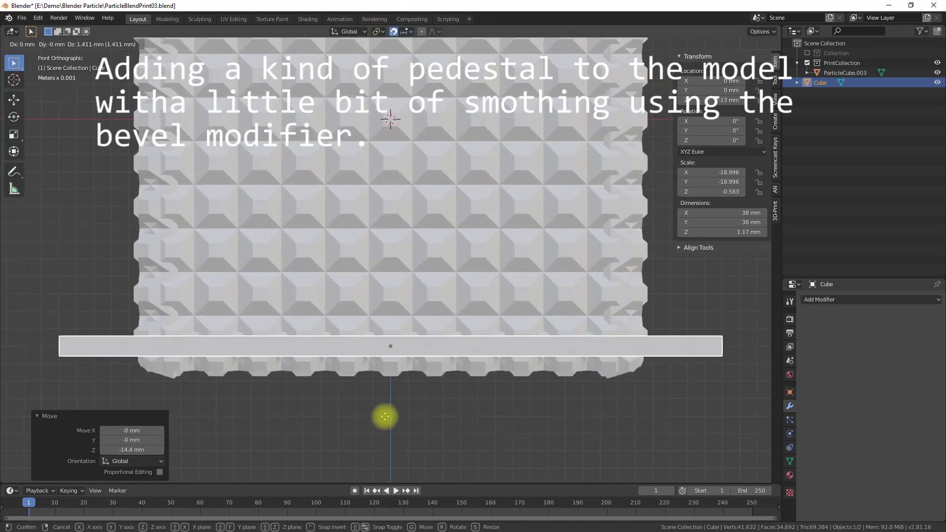
left_click(374, 97)
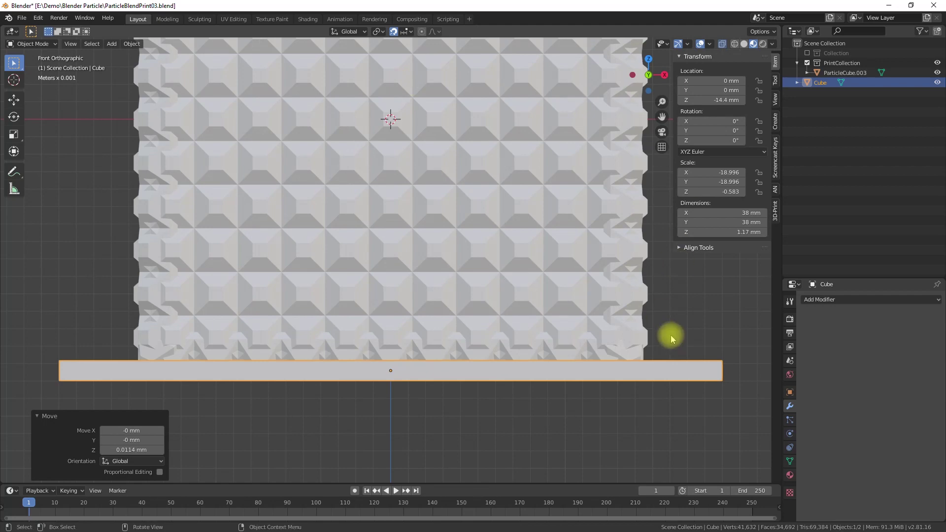
Thicken the slab along Z to about 1.85 mm and lower it to Z -15 mm.
key("s")
key("z")
left_click(729, 234)
left_click(729, 232)
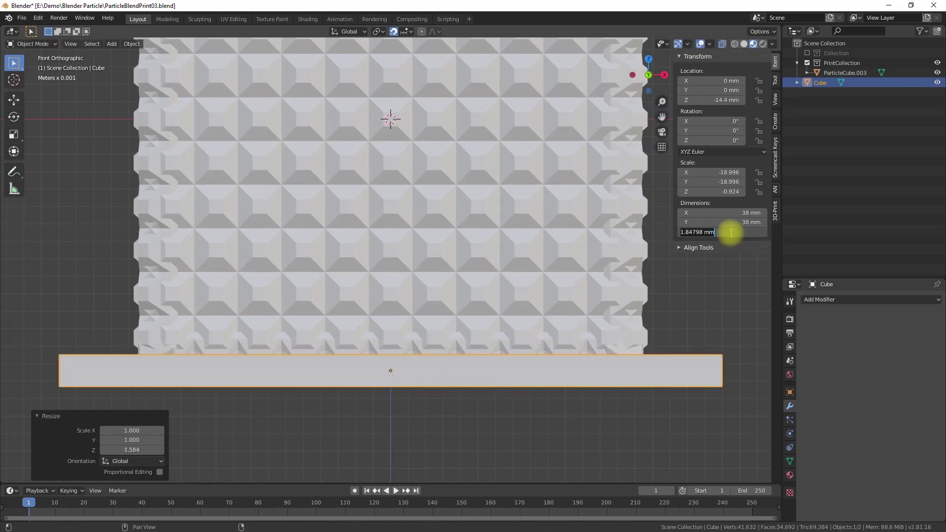
key("g")
key("z")
left_click(390, 386)
middle_click_drag(571, 374, 562, 359)
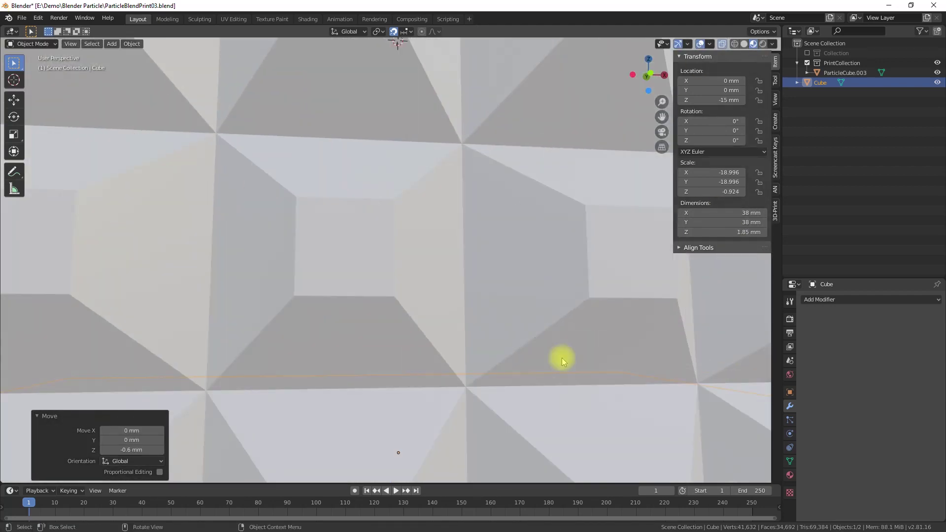
Enter Edit Mode on the slab and examine how it overlaps the particle cube's underside in wireframe shading.
scroll(561, 360, "down", 4)
key("Tab")
key("Tab")
key("Tab")
middle_click_drag(331, 414, 314, 391)
left_click(734, 44)
middle_click_drag(599, 170, 590, 187)
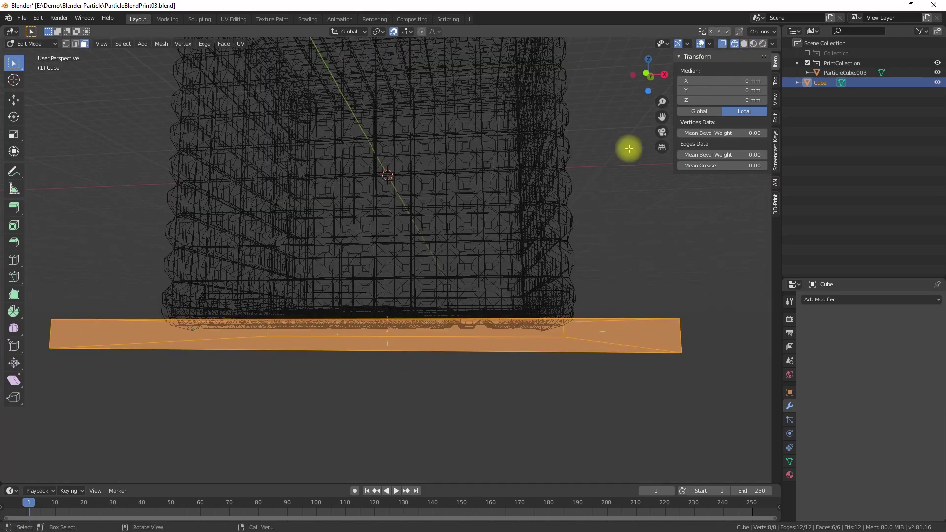
left_click(754, 44)
scroll(503, 276, "down", 1)
middle_click_drag(420, 343, 397, 393)
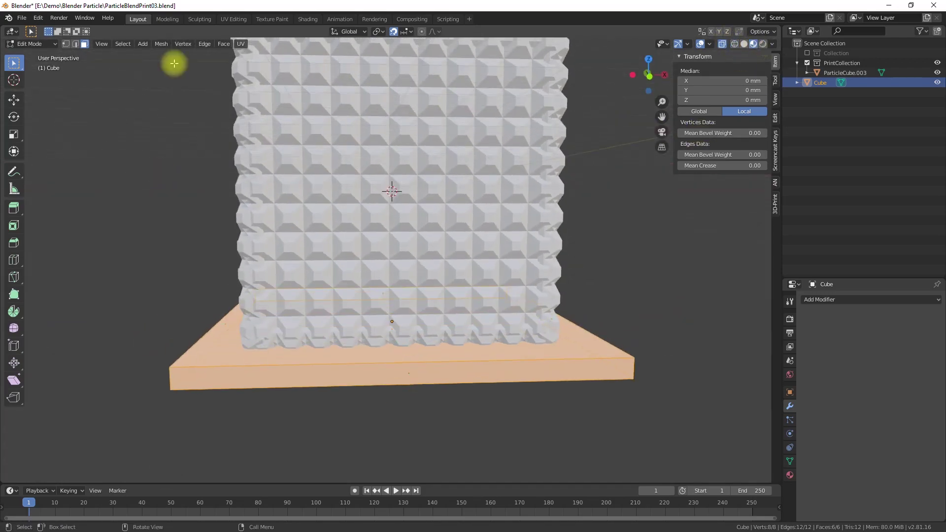
Subdivide the slab's mesh with 9 cuts and return to Object Mode.
left_click(203, 43)
left_click(217, 102)
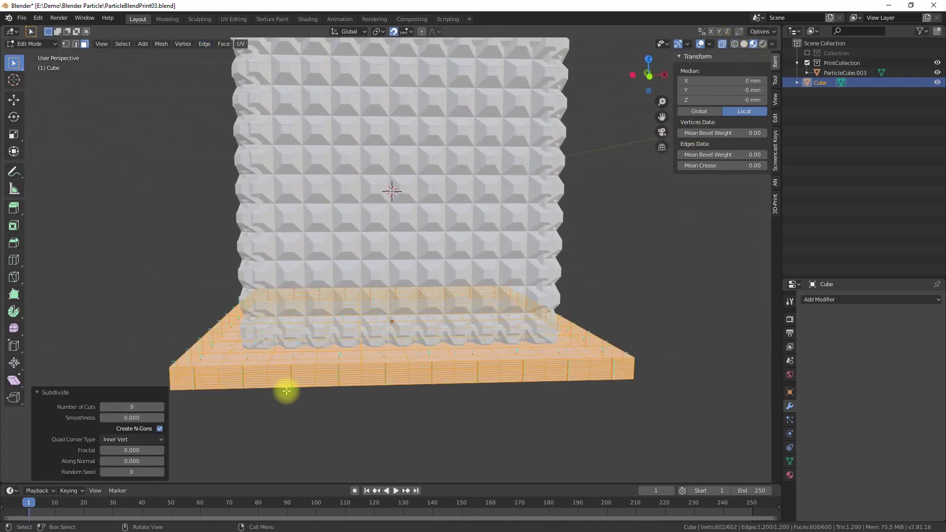
key("Tab")
left_click(870, 299)
left_click(737, 345)
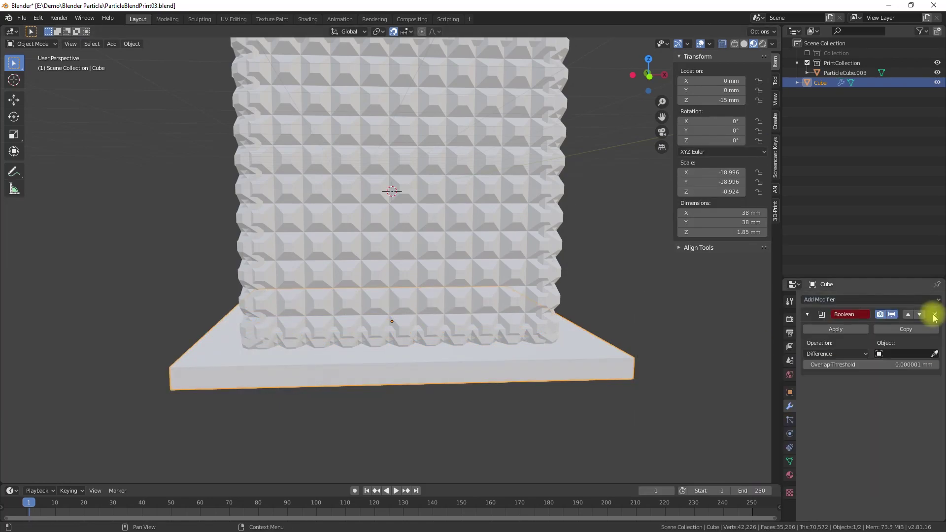
left_click(934, 315)
Add a Bevel modifier with 1 mm width and 7 segments to the slab and rename the object Bottom.
left_click(870, 299)
left_click(738, 334)
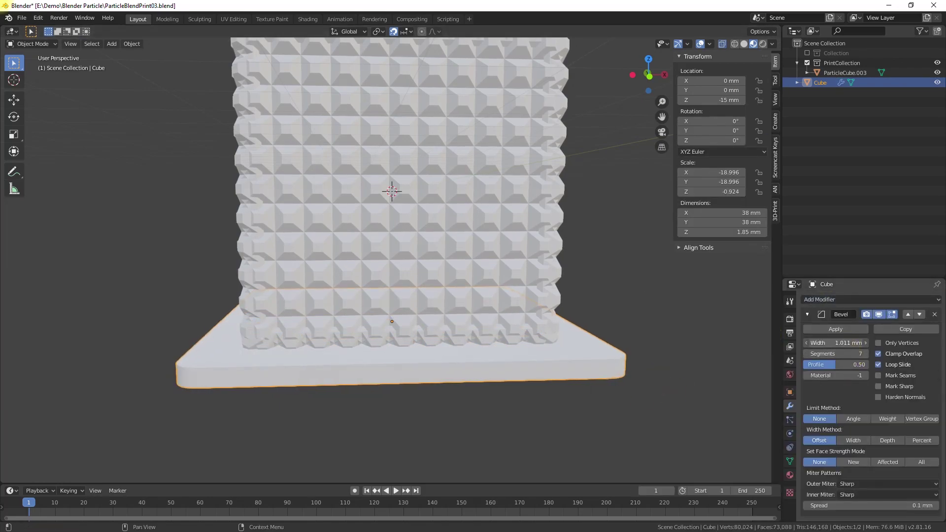
left_click_drag(838, 343, 831, 343)
scroll(503, 389, "up", 4)
scroll(502, 389, "down", 3)
mouse_move(252, 415)
middle_mouse_down()
mouse_move(245, 409)
mouse_move(281, 423)
mouse_move(249, 419)
middle_mouse_up()
scroll(455, 344, "down", 2)
left_click(828, 300)
double_click(889, 83)
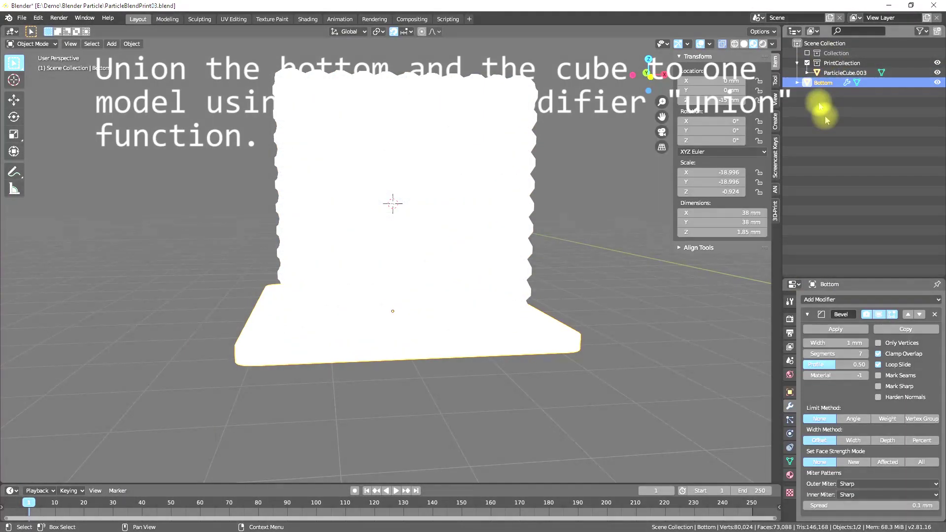
Apply the slab's Bevel and give the particle cube a Boolean Union modifier with Bottom as its object.
left_click(838, 299)
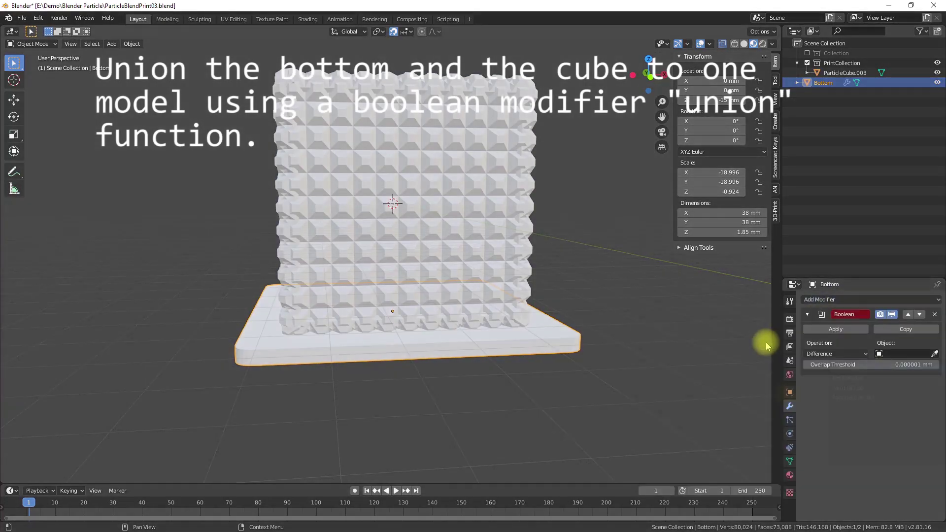
left_click(814, 300)
left_click(767, 343)
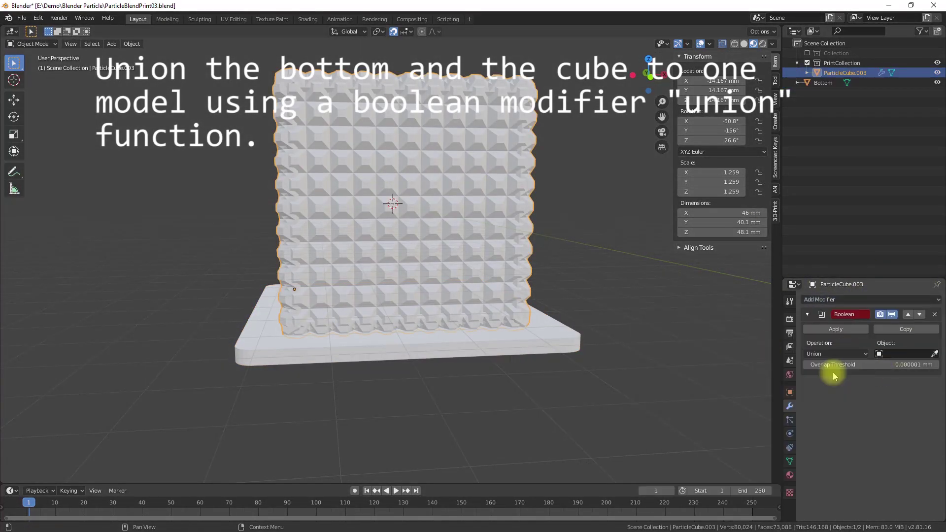
left_click(902, 354)
left_click(865, 368)
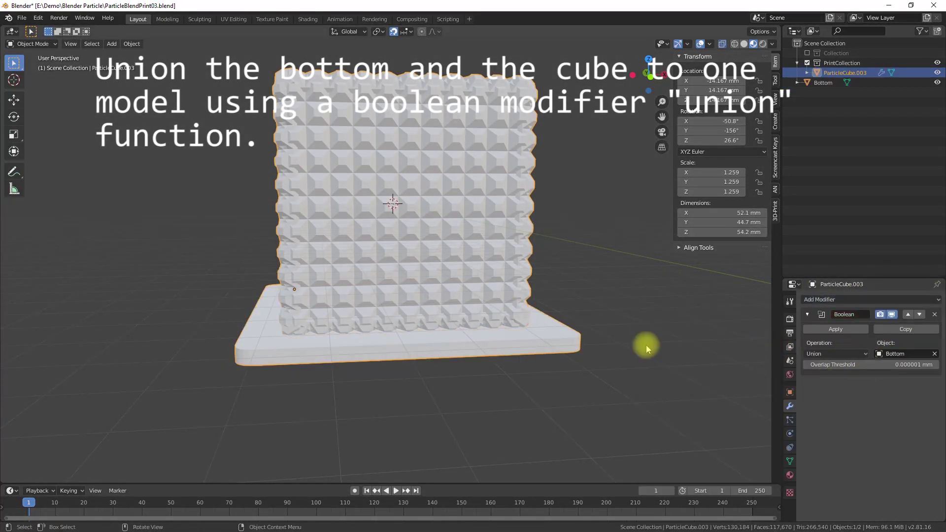
Hide the separate Bottom object and inspect the united cube and pedestal from several angles with wireframe shading.
left_click(937, 82)
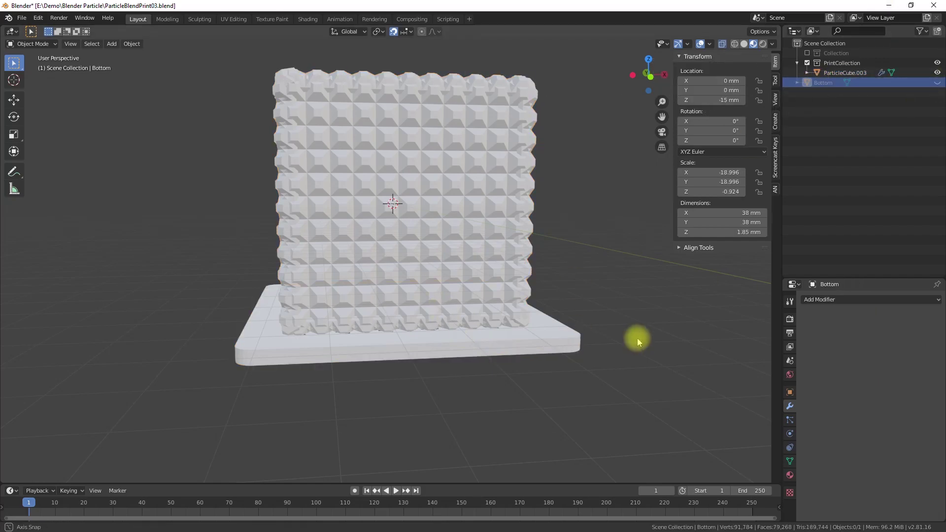
middle_click_drag(637, 338, 476, 283)
left_click(735, 43)
middle_click_drag(473, 364, 414, 370)
left_click(722, 44)
middle_click_drag(513, 325, 675, 343)
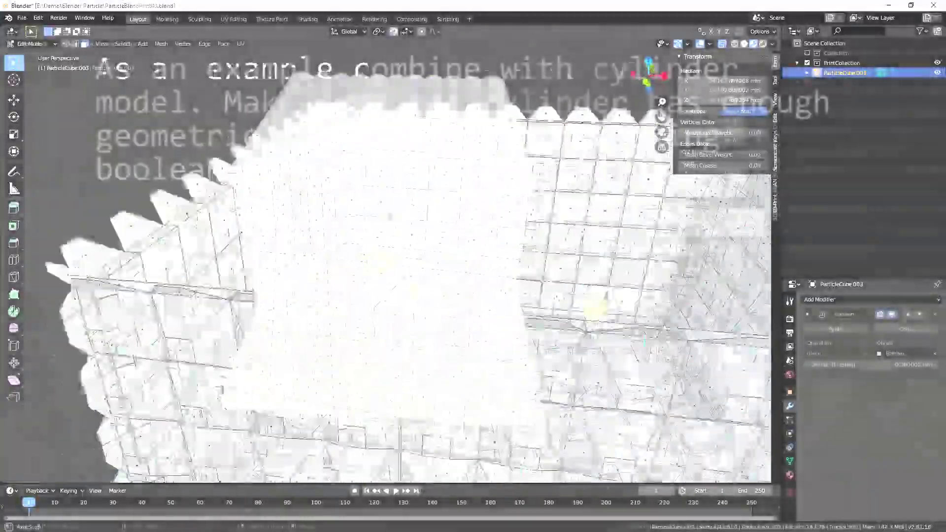
Add a 32-vertex cylinder at the centre of the model and scale it by 15.12.
key("shift+a")
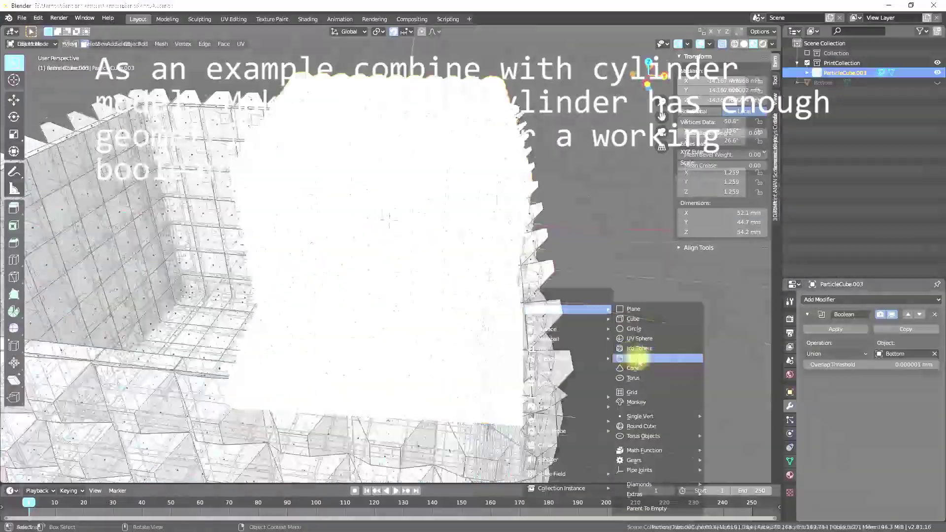
left_click(634, 359)
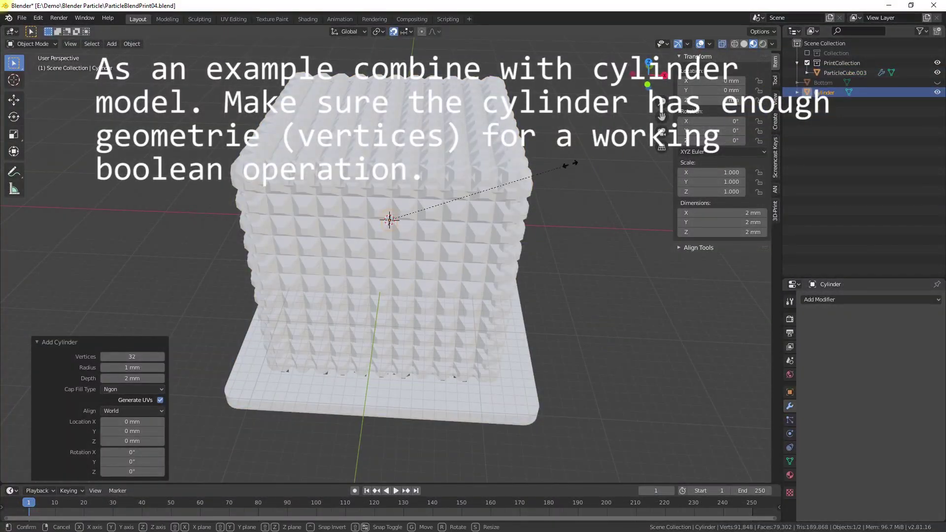
left_click(98, 187)
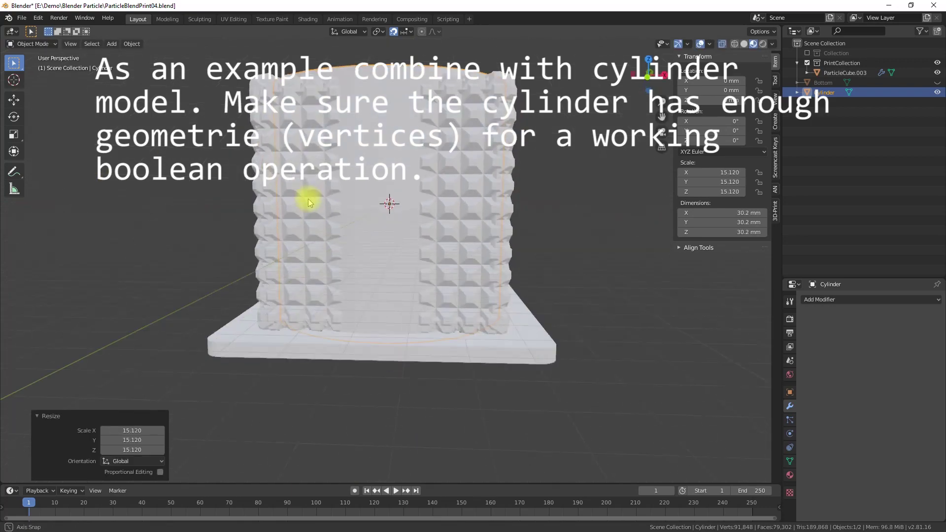
Raise the cylinder 1 mm along Z and scale it in X and Y by about 0.81, leaving Z locked.
key("g")
key("z")
left_click(303, 189)
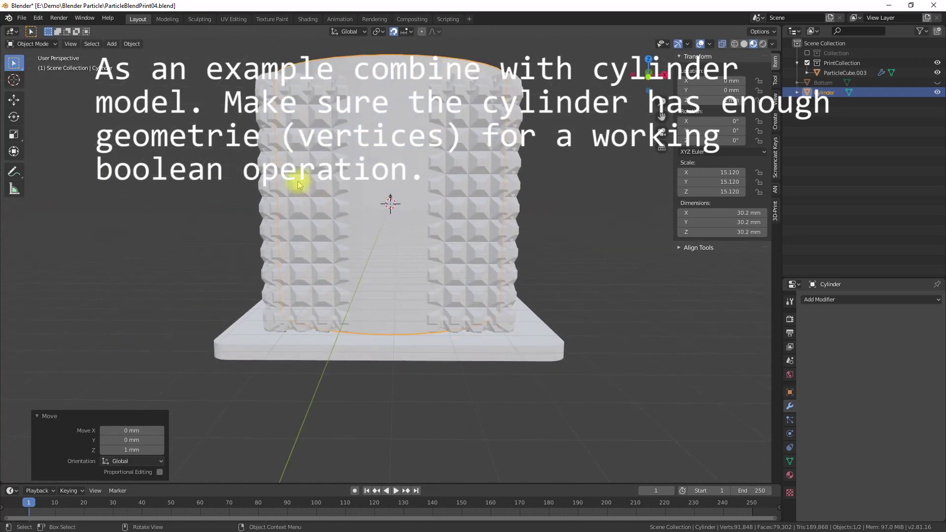
middle_click_drag(407, 164, 396, 256)
key("s")
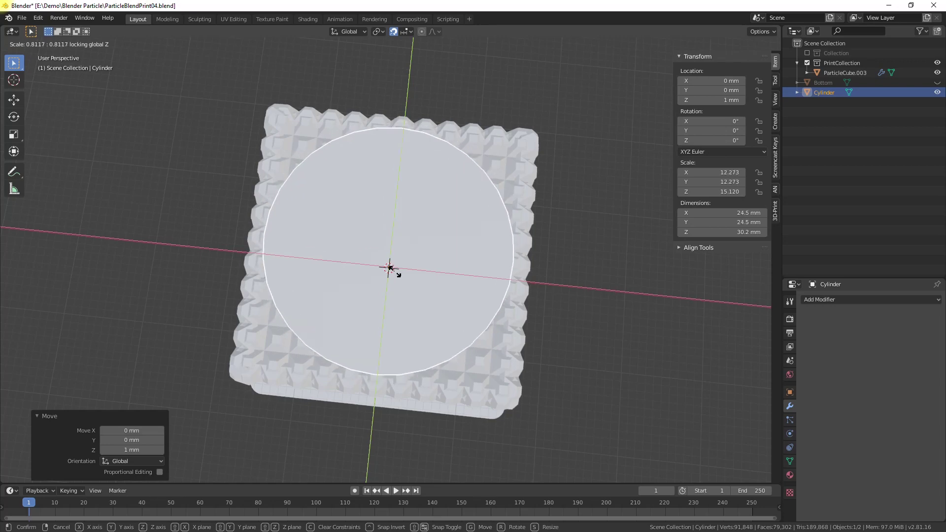
left_click(393, 273)
middle_click_drag(629, 340, 636, 318)
Select the particle cube, enter Edit Mode and reveal its hidden faces.
key("Tab")
key("Tab")
left_click(305, 135)
left_click(130, 44)
key("Tab")
left_click(347, 132)
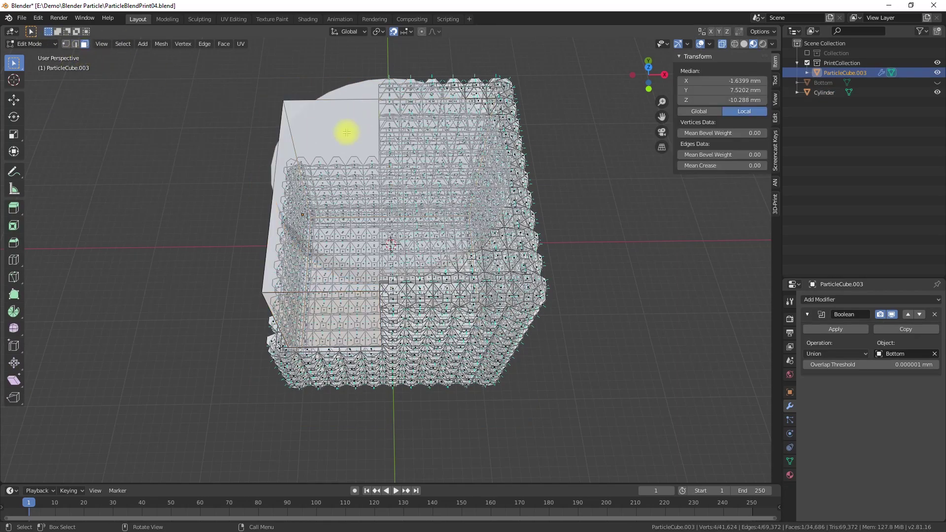
key("alt+h")
middle_click_drag(662, 287, 737, 56)
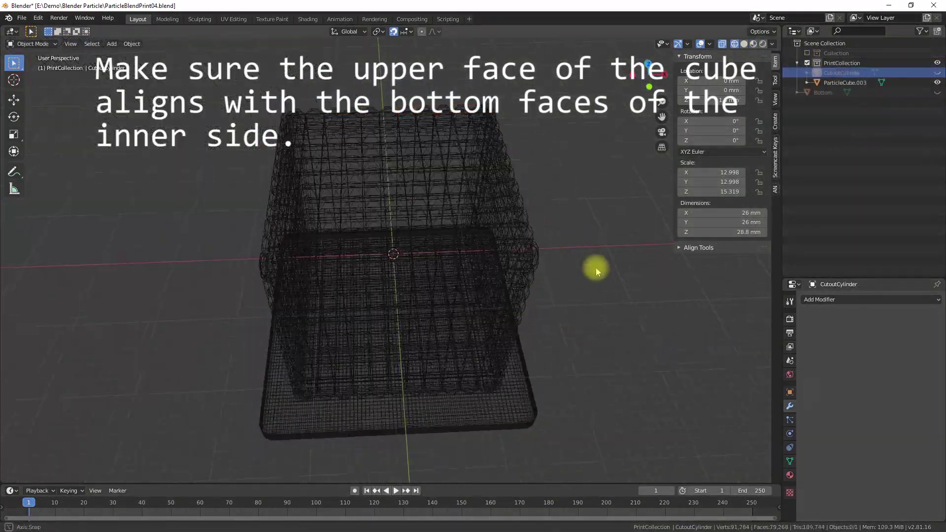
Box-select the particle faces at one upper corner of the cube with X-ray in Edit Mode and hide them.
left_click(744, 44)
mouse_move(597, 229)
middle_mouse_down()
mouse_move(552, 232)
mouse_move(606, 234)
mouse_move(542, 304)
middle_mouse_up()
left_click(486, 148)
key("Tab")
left_click(722, 44)
key("b")
left_click_drag(279, 439, 550, 387)
key("h")
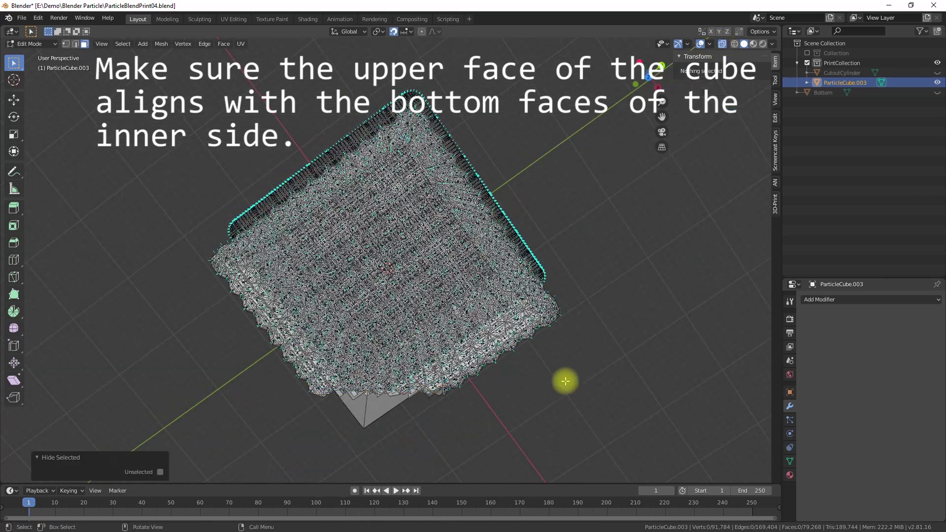
Select the inner cube's upper face at the exposed corner in front view and enable the Screencast Keys display.
middle_click_drag(514, 377, 493, 237)
left_click(722, 44)
middle_click_drag(552, 217, 678, 222)
key("KP_1")
scroll(591, 237, "up", 4)
middle_click_drag(529, 248, 296, 483, "shift")
scroll(375, 201, "up", 4)
middle_click_drag(328, 283, 421, 349, "shift")
left_click(420, 349)
key("KP_1")
left_click(777, 152)
left_click(688, 57)
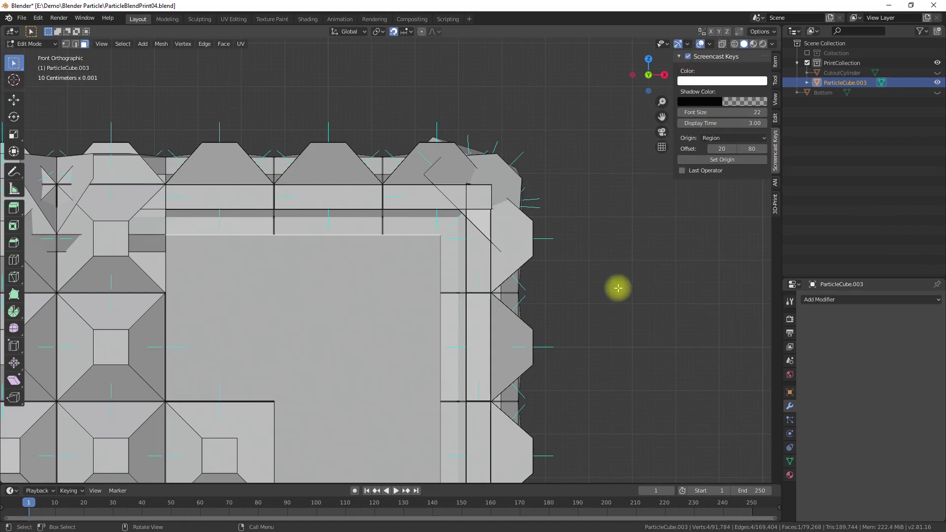
Move the inner cube's upper face along Z to align it with the bottom faces of the surrounding particles' inner side.
key("g")
key("z")
left_click(293, 93)
middle_click_drag(634, 133, 569, 202)
scroll(510, 200, "up", 4)
scroll(503, 214, "down", 6)
middle_click_drag(503, 213, 376, 302)
scroll(397, 311, "down", 4)
Reveal the hidden corner, box-select the cube's top layer of particles in front view with X-ray and hide it.
key("alt+h")
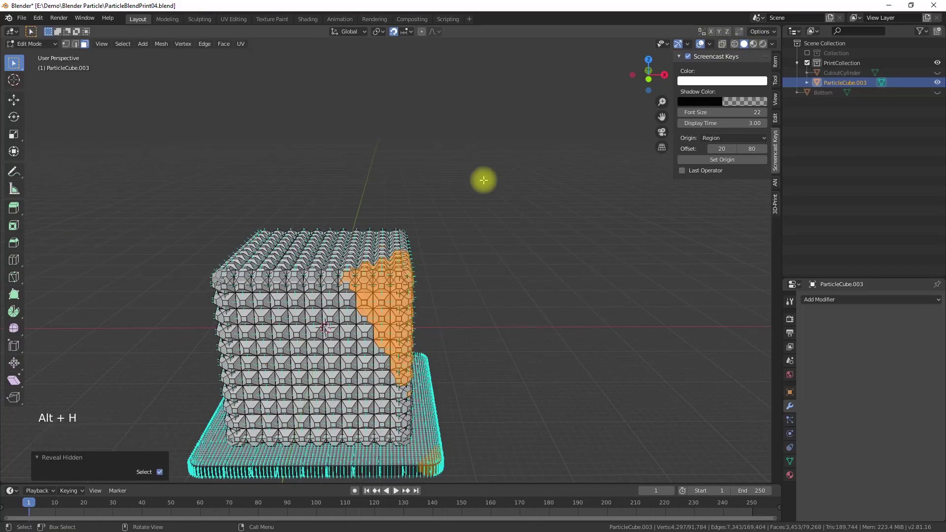
left_click(571, 212)
key("KP_1")
left_click_drag(480, 217, 217, 266)
left_click(722, 44)
left_click_drag(435, 200, 199, 245)
left_click_drag(215, 209, 224, 221)
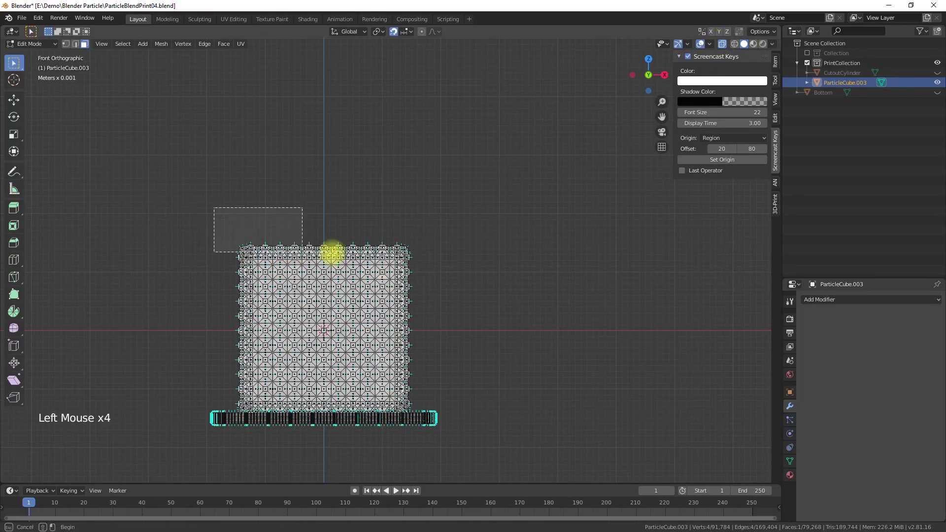
middle_click_drag(412, 249, 560, 270)
key("KP_1")
key("h")
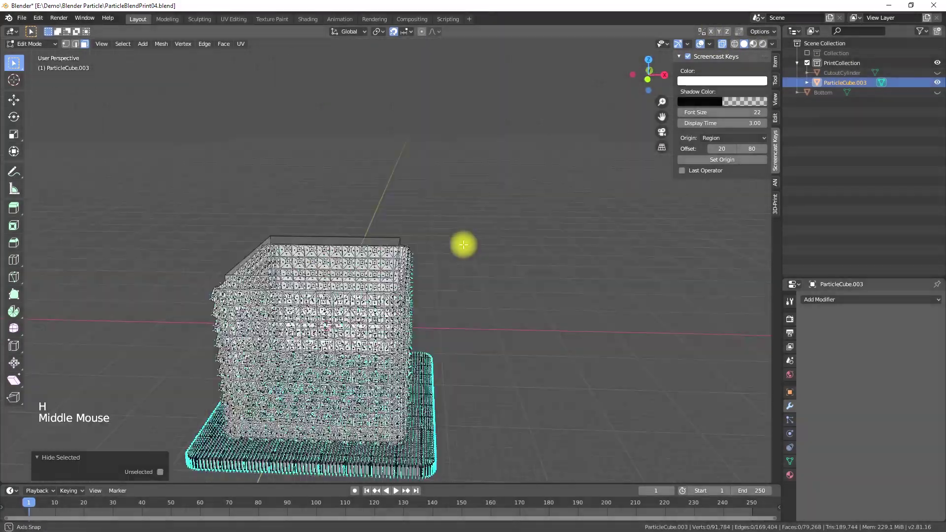
middle_click_drag(469, 220, 432, 270)
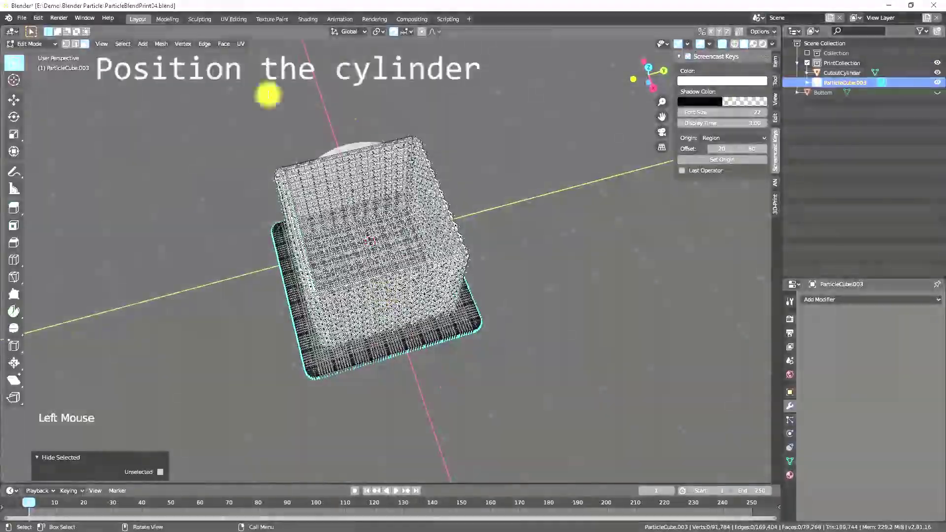
Return to Object Mode and scale CutoutCylinder by 0.882 in X and Y in top wireframe view.
middle_click_drag(268, 94, 608, 158)
key("Tab")
key("Tab")
left_click(843, 72)
left_click(723, 43)
middle_click_drag(354, 223, 481, 205)
scroll(482, 205, "up", 2)
key("KP_7")
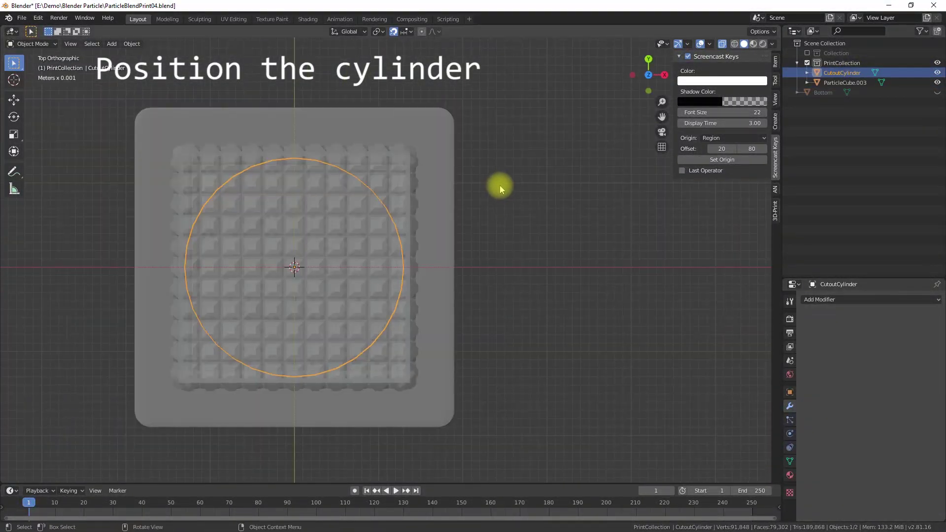
scroll(501, 189, "up", 2)
left_click(734, 44)
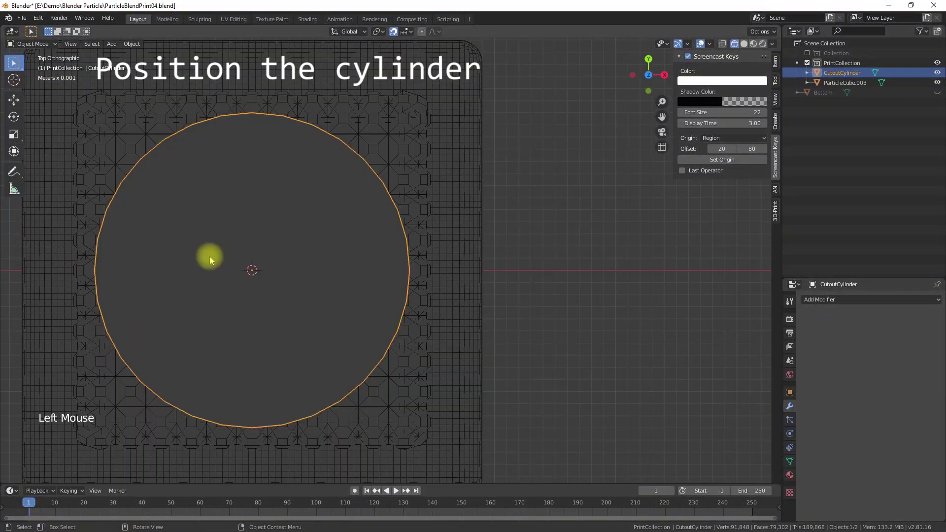
left_click(723, 45)
key("s")
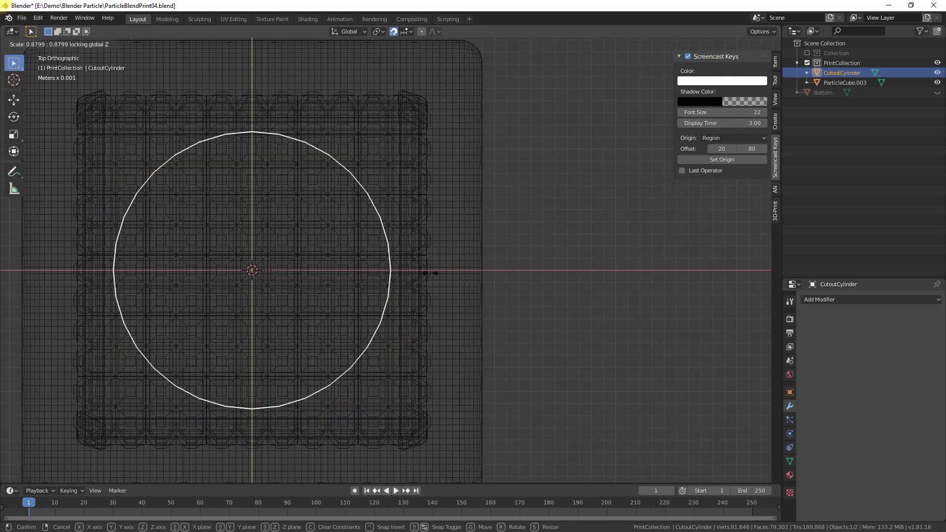
left_click(430, 273)
Move CutoutCylinder up 0.4 mm along Z in front view.
key("KP_1")
scroll(509, 363, "up", 3)
key("g")
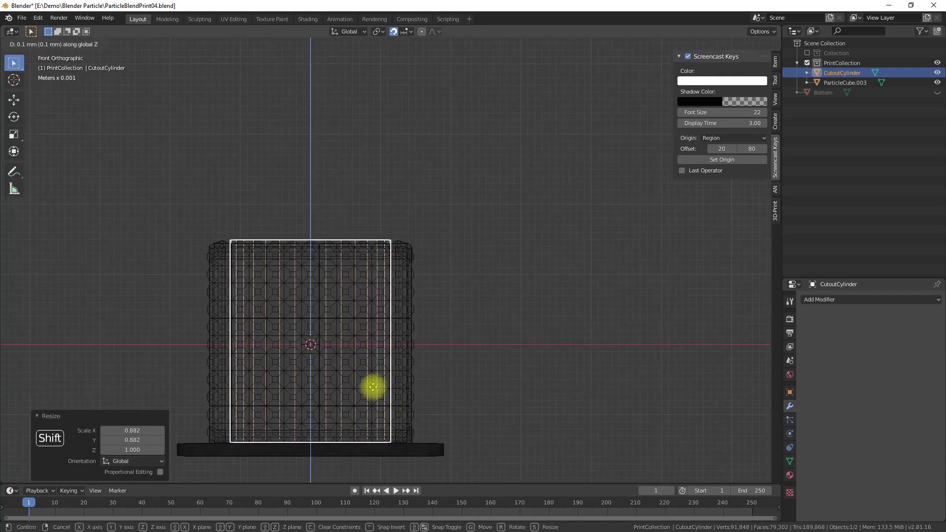
left_click(377, 368)
middle_click_drag(450, 285, 598, 280)
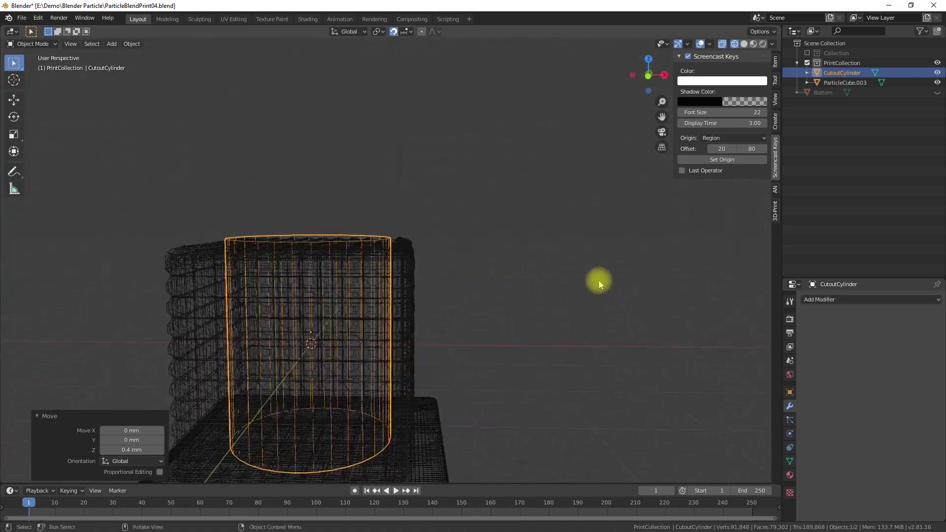
scroll(528, 300, "up", 2)
Duplicate CutoutCylinder in place and hide the duplicate.
key("shift+d")
right_click(411, 218)
left_click(938, 72)
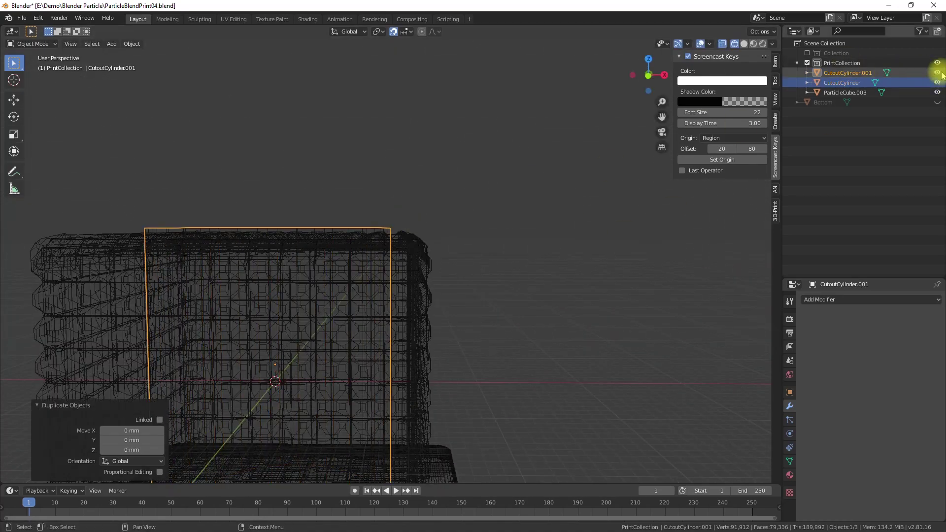
Add a Boolean Difference modifier to ParticleCube.003 with CutoutCylinder as its object.
left_click(818, 92)
left_click(820, 300)
left_click(857, 373)
left_click(905, 354)
left_click(870, 390)
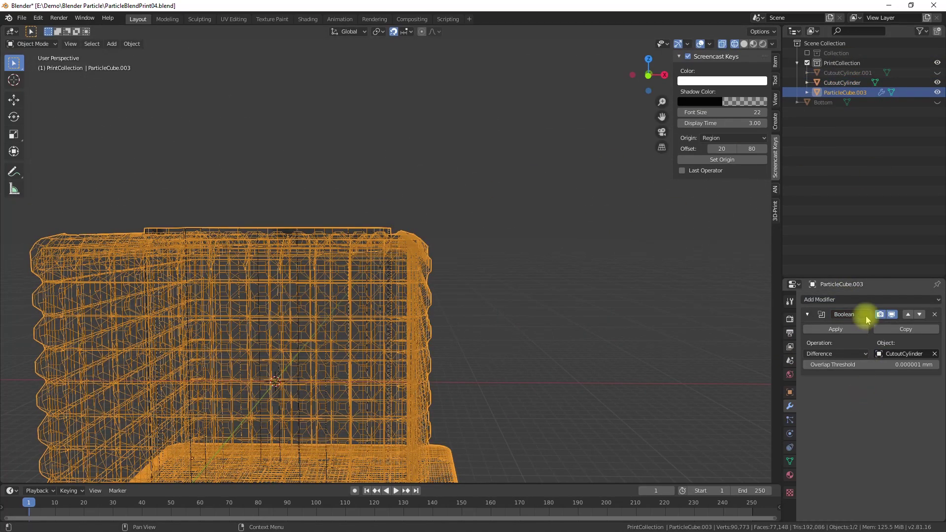
Inspect the particle cube's cylindrical cut in solid shading, in both Edit and Object Mode, and toggle CutoutCylinder's visibility.
middle_click_drag(419, 275, 469, 257)
left_click(744, 44)
key("Tab")
left_click(722, 44)
middle_click_drag(572, 212, 569, 157)
left_click(31, 44)
left_click(30, 56)
middle_click_drag(504, 185, 503, 206)
key("Tab")
key("Tab")
left_click(937, 82)
Select CutoutCylinder, hide the particle cube and enter Edit Mode on the cylinder.
left_click(842, 82)
left_click(255, 266)
left_click(256, 266)
left_click(937, 92)
left_click(40, 46)
left_click(30, 67)
left_click(218, 253)
left_click(31, 44)
left_click(30, 56)
left_click(40, 43)
left_click(30, 67)
Subdivide all of CutoutCylinder's geometry once and return to Object Mode.
key("a")
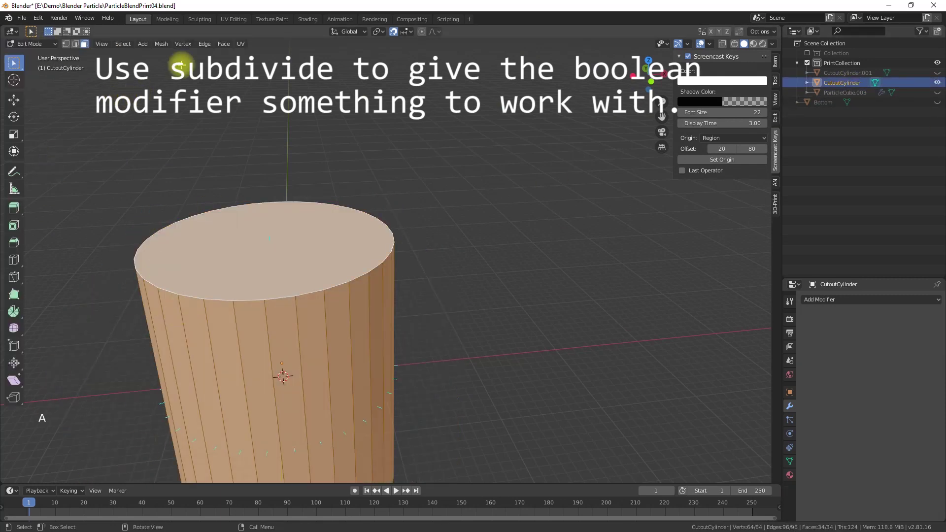
left_click(204, 44)
left_click(226, 93)
left_click(101, 312)
left_click(29, 44)
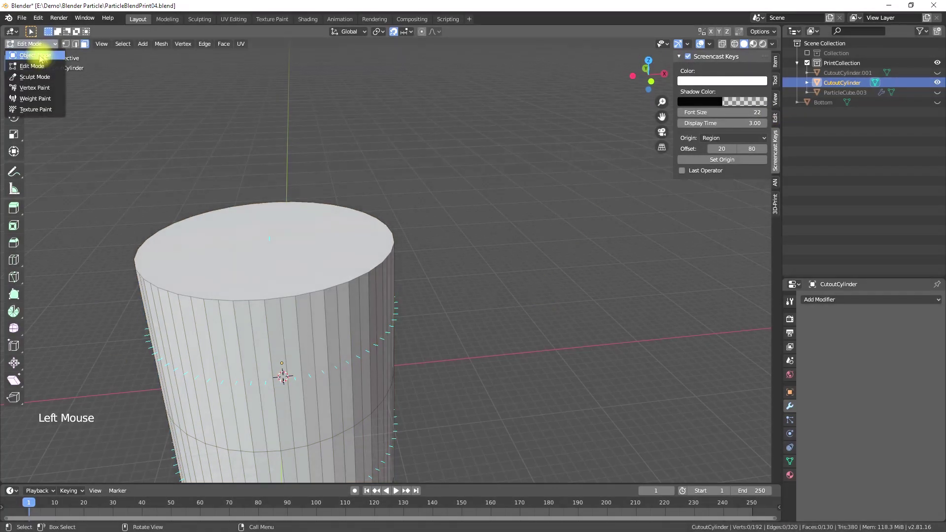
left_click(34, 55)
Show the particle cube with CutoutCylinder hidden and check the cut-out from above and from the front.
left_click(631, 250)
left_click(554, 230)
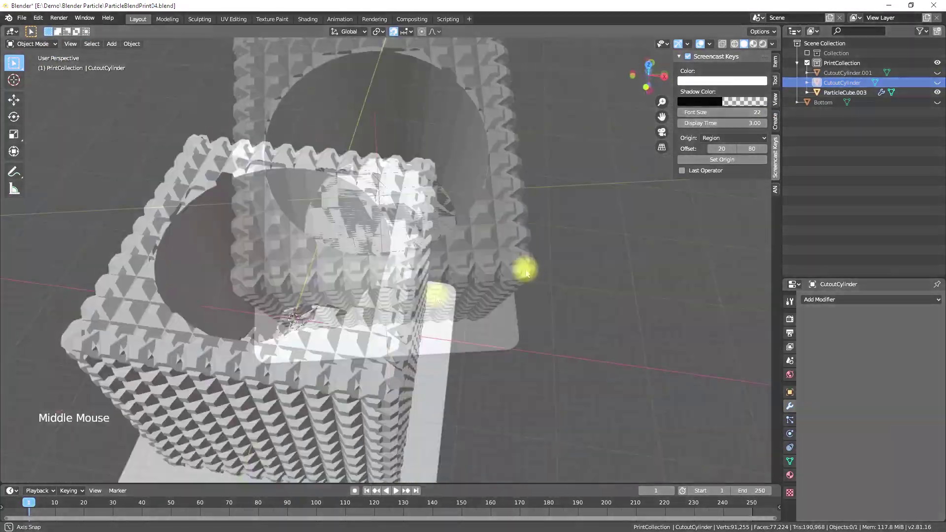
middle_click_drag(522, 271, 543, 209)
key("KP_1")
middle_click_drag(348, 330, 349, 187, "shift")
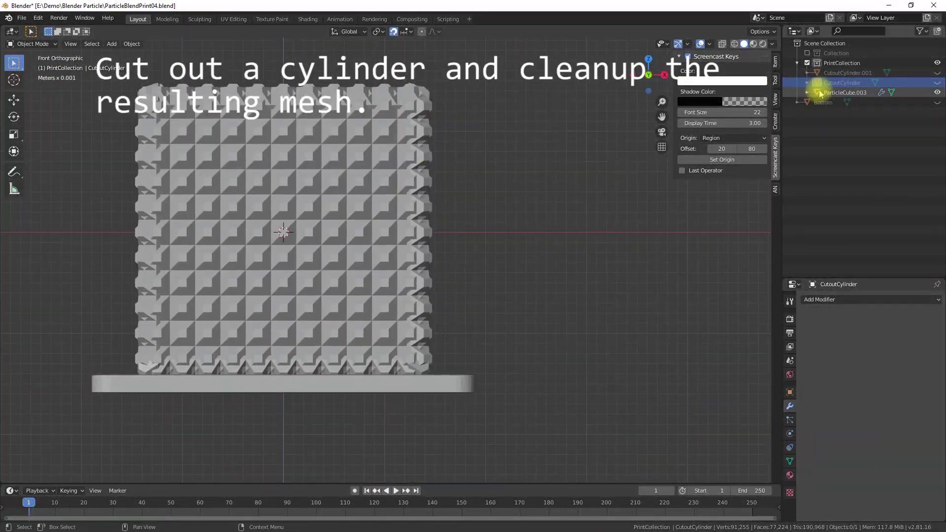
Show CutoutCylinder, raise it along Z in front wireframe view and lower it again by 1 mm.
left_click(843, 83)
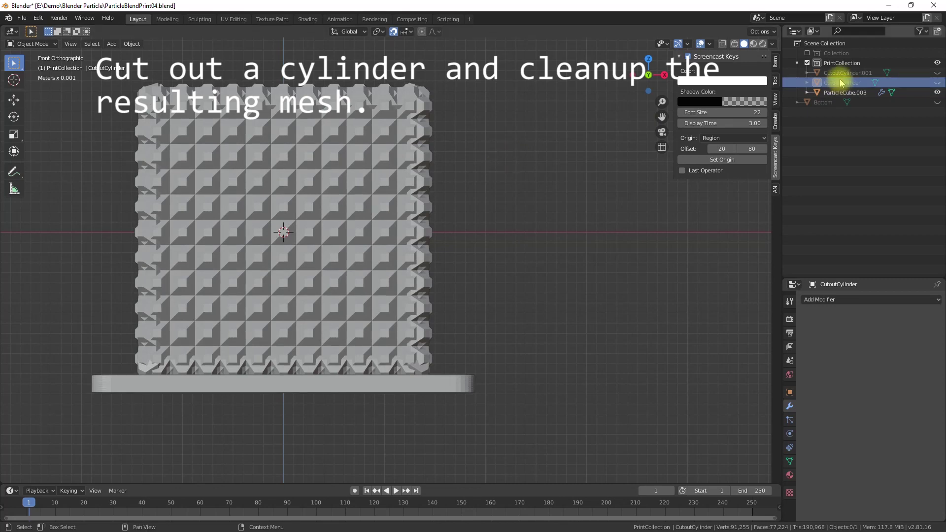
left_click(937, 82)
left_click(723, 44)
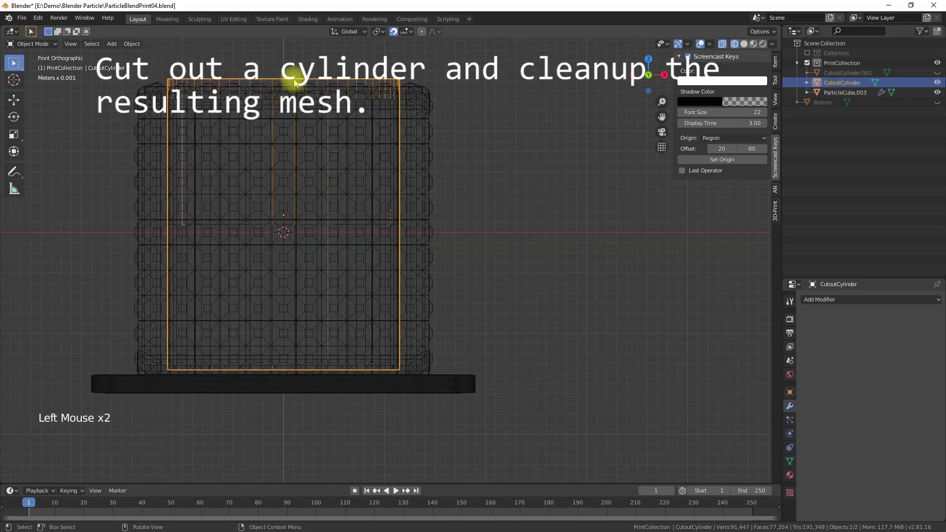
key("g")
key("z")
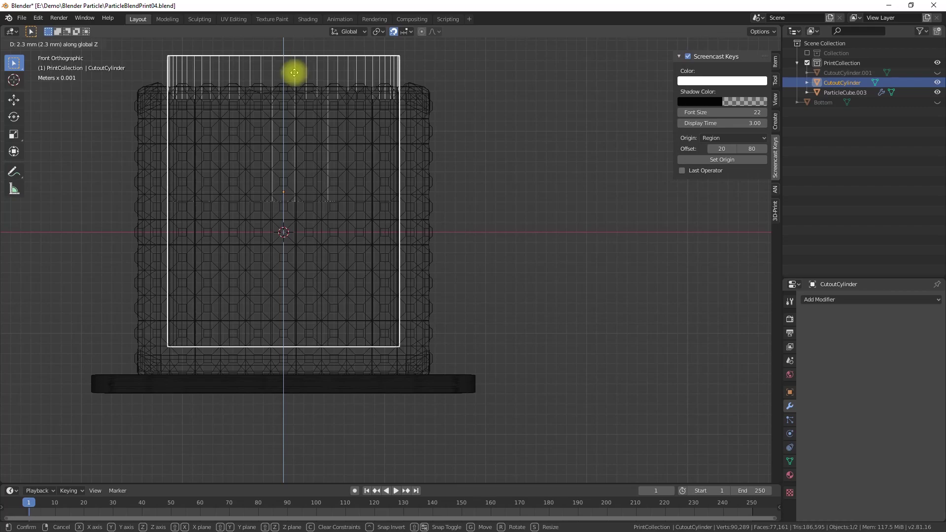
left_click(525, 188)
key("g")
key("z")
left_click(487, 189)
Hide CutoutCylinder and inspect the cylindrical hole in the cube in solid shading.
middle_click_drag(487, 190, 491, 290)
left_click(744, 44)
left_click(937, 82)
mouse_move(616, 286)
middle_mouse_down()
mouse_move(575, 238)
mouse_move(400, 176)
mouse_move(474, 246)
mouse_move(490, 239)
middle_mouse_up()
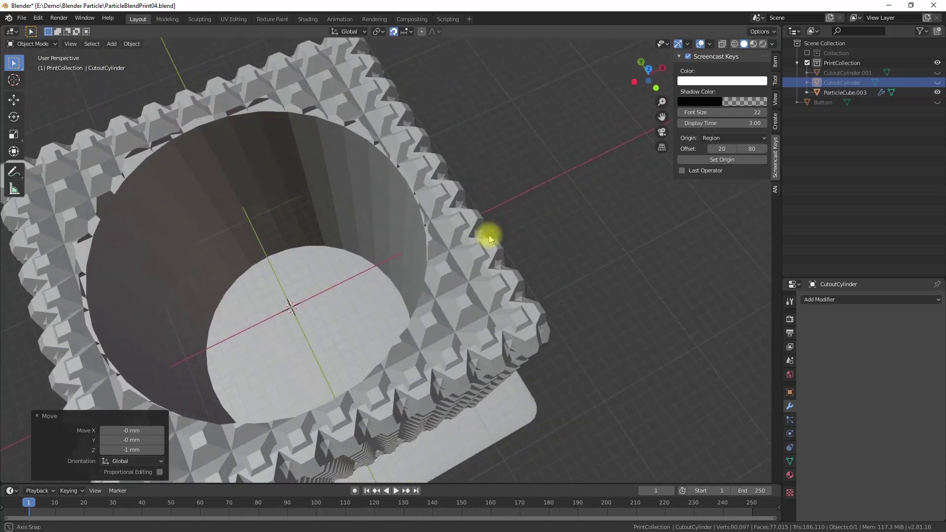
key("KP_7")
scroll(331, 301, "up", 2)
middle_click_drag(332, 300, 317, 95)
scroll(382, 217, "down", 3)
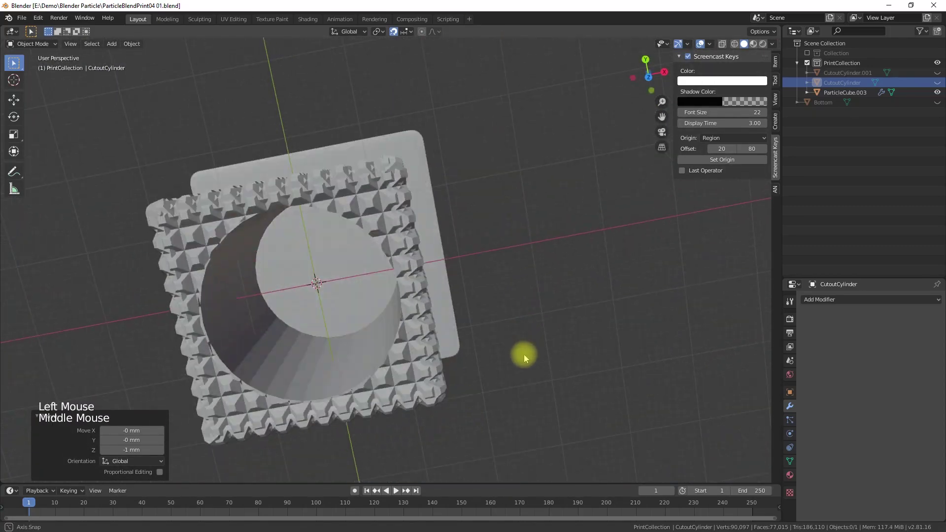
Run Check All and Make Manifold on the particle cube with the 3D-print tools and inspect the cleaned mesh.
middle_click_drag(524, 354, 777, 164)
left_click(775, 79)
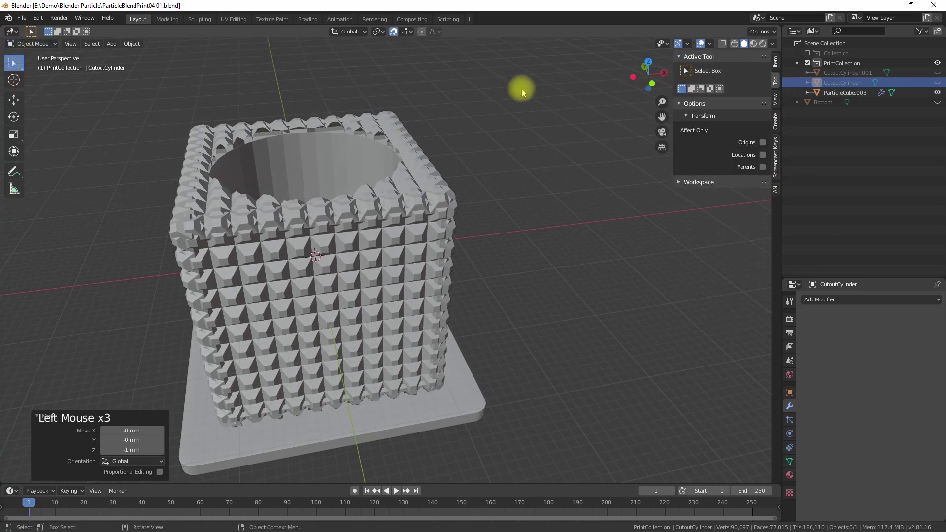
left_click(776, 81)
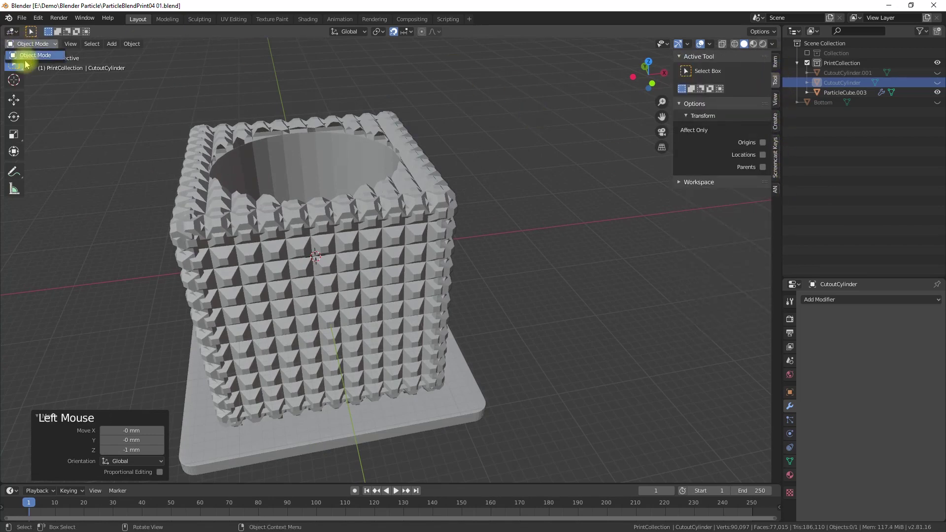
left_click(27, 54)
left_click(345, 207)
left_click(775, 212)
left_click(695, 195)
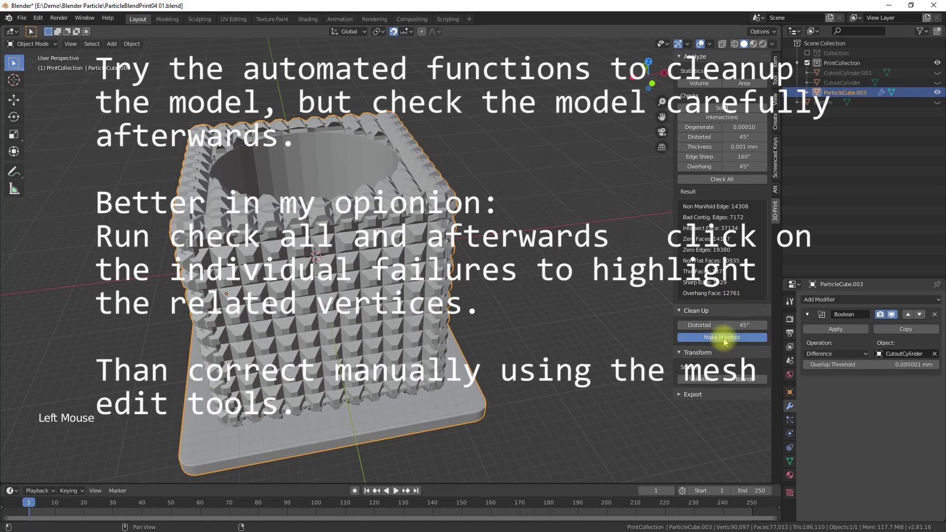
scroll(342, 141, "up", 2)
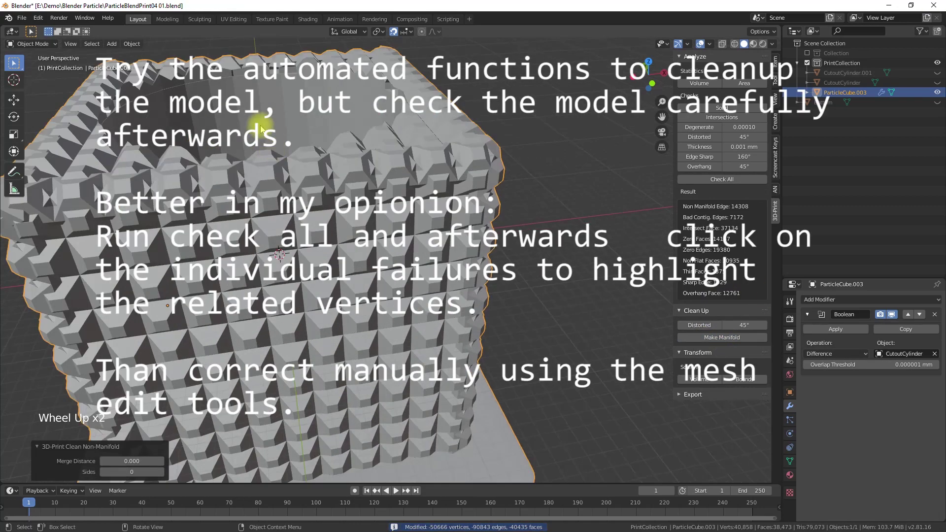
middle_click_drag(350, 146, 518, 44)
scroll(567, 132, "down", 3)
middle_click_drag(490, 178, 602, 306)
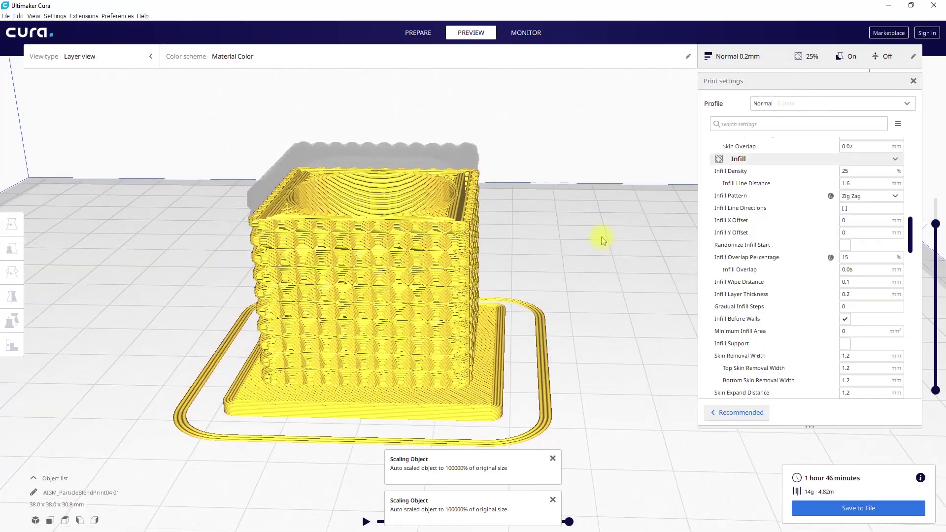
Switch to Ultimaker Cura, set the infill density to 5% and inspect the cut-out cube from several angles.
right_click_drag(604, 240, 600, 313)
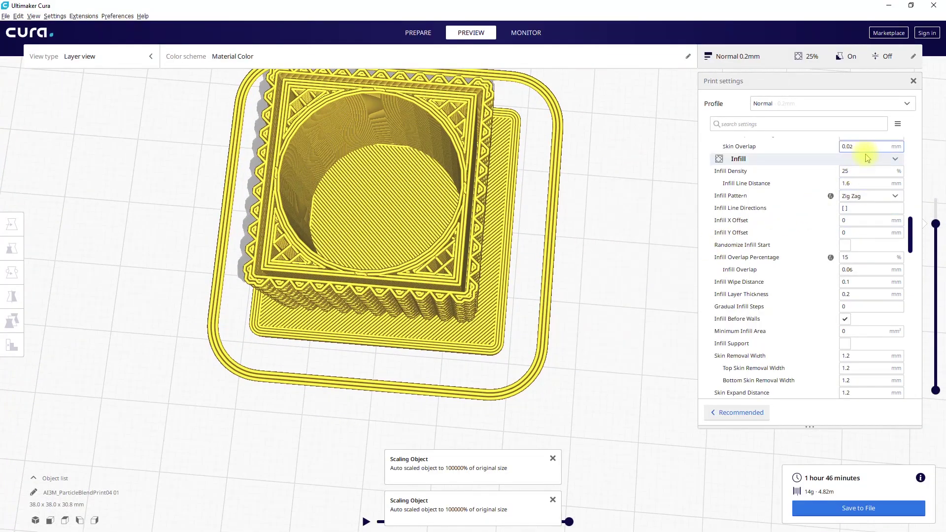
double_click(860, 172)
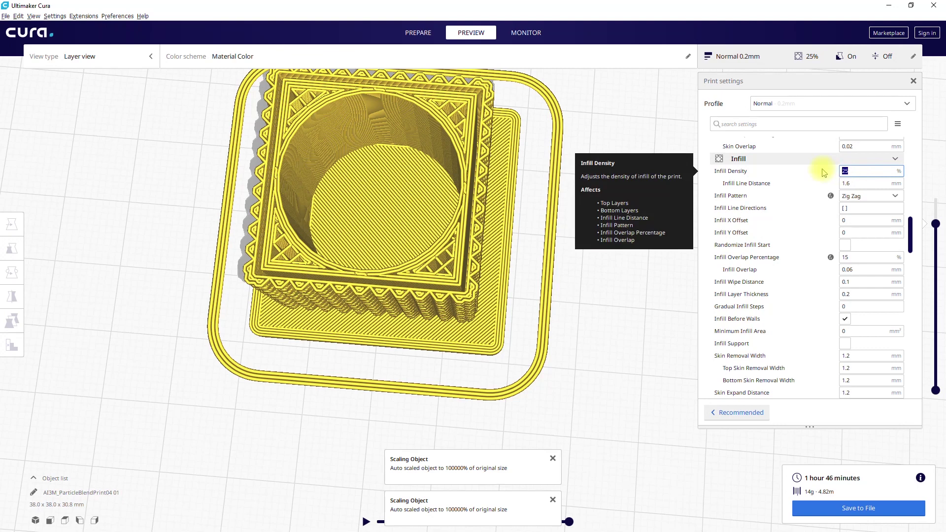
type("5")
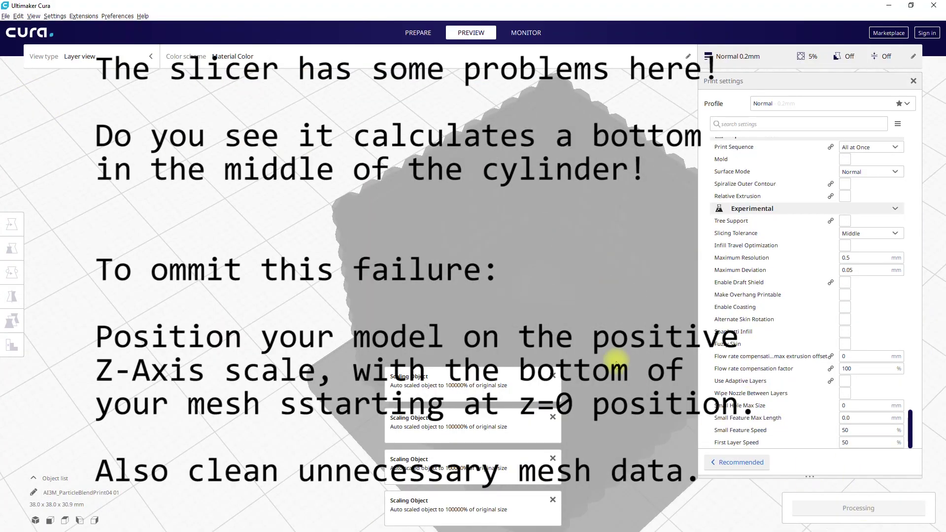
right_click_drag(522, 330, 410, 270)
right_click_drag(411, 183, 360, 308)
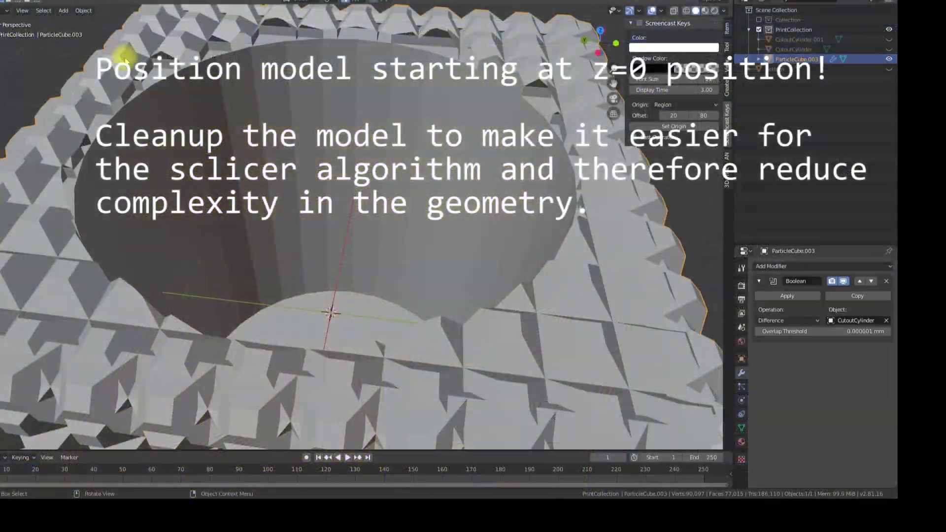
Split the non-planar faces of the fully selected particle cube mesh at a 5° maximum angle and inspect its non-flat faces.
left_click(726, 183)
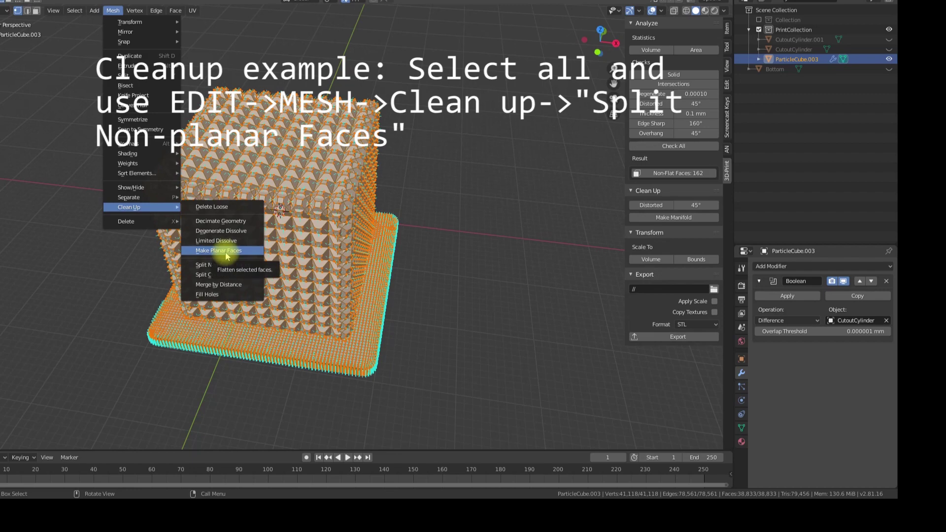
left_click(235, 265)
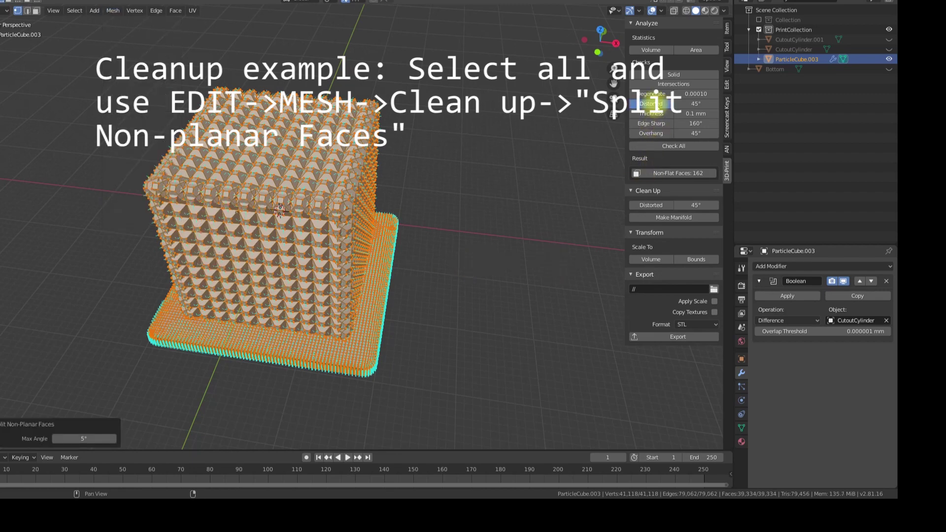
left_click(671, 168)
mouse_move(509, 287)
middle_mouse_down()
mouse_move(549, 196)
mouse_move(506, 275)
middle_mouse_up()
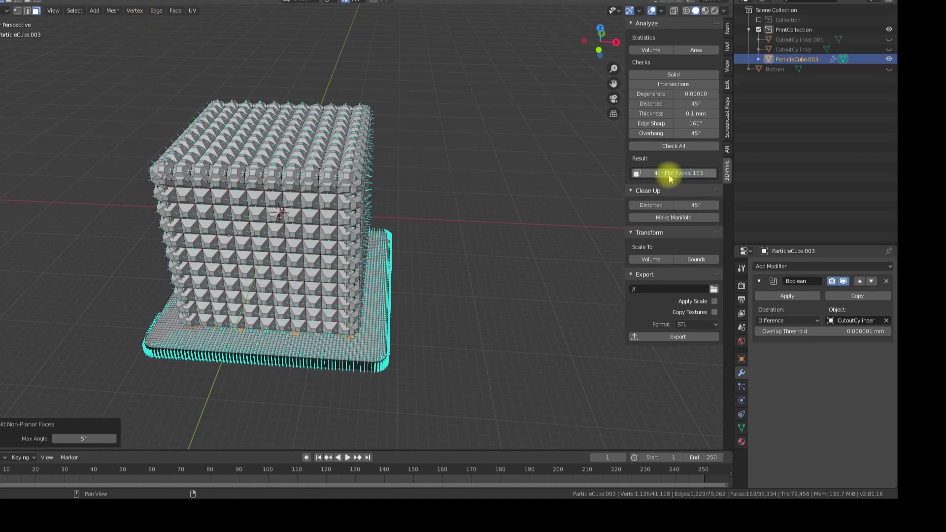
key("a")
key("alt+a")
scroll(452, 281, "up", 10)
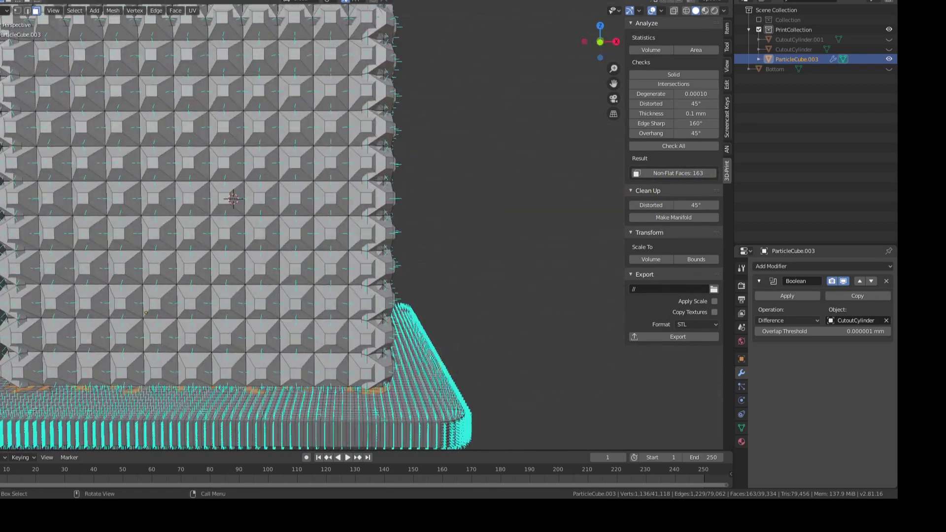
Run Degenerate Dissolve on the entire cube mesh with a merge distance of 0.001 mm.
left_click(176, 10)
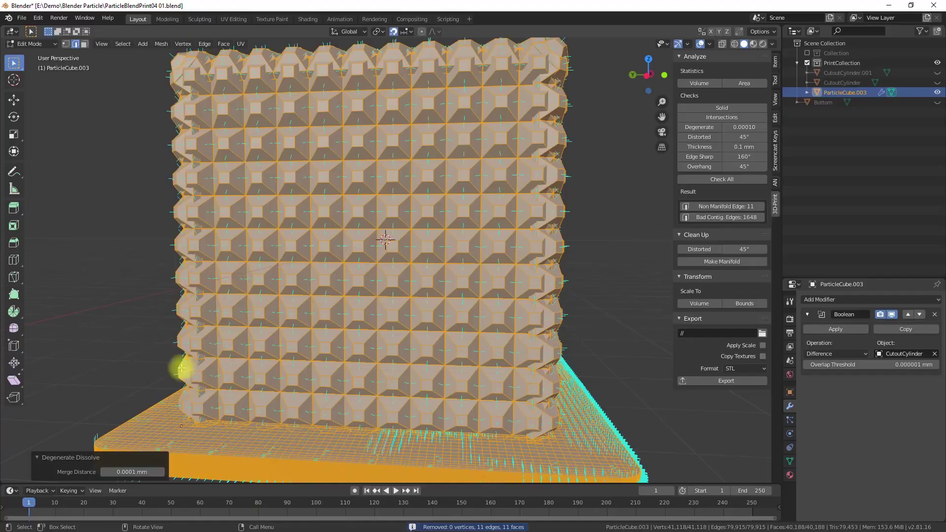
key("alt+a")
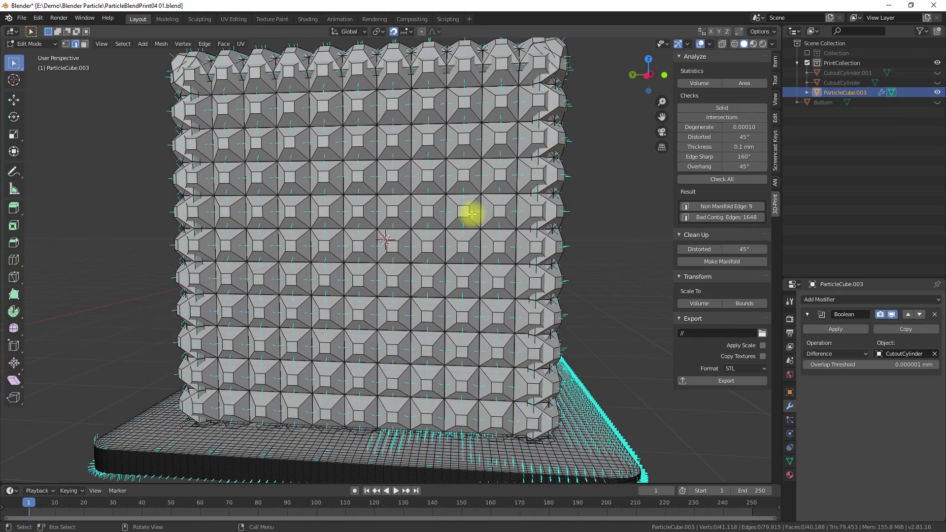
key("a")
middle_click_drag(507, 148, 296, 89)
left_click(161, 43)
mouse_move(177, 240)
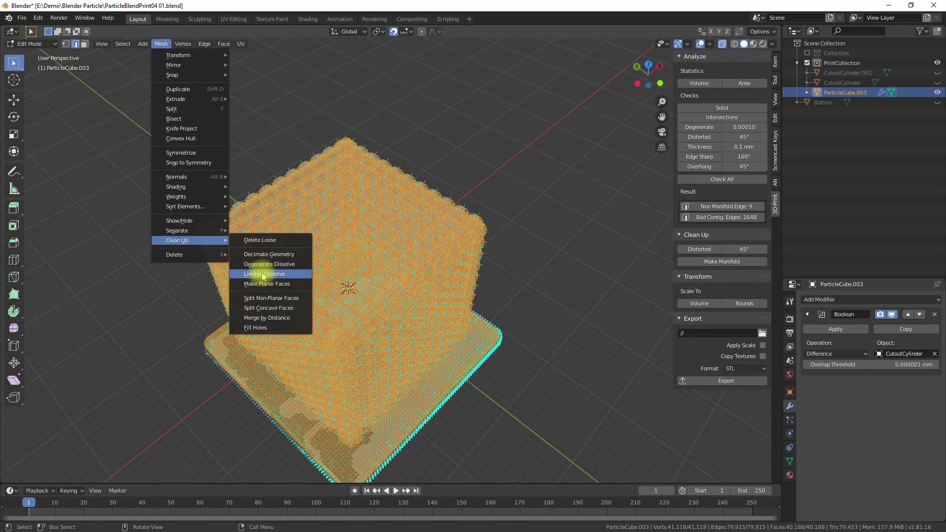
left_click(266, 264)
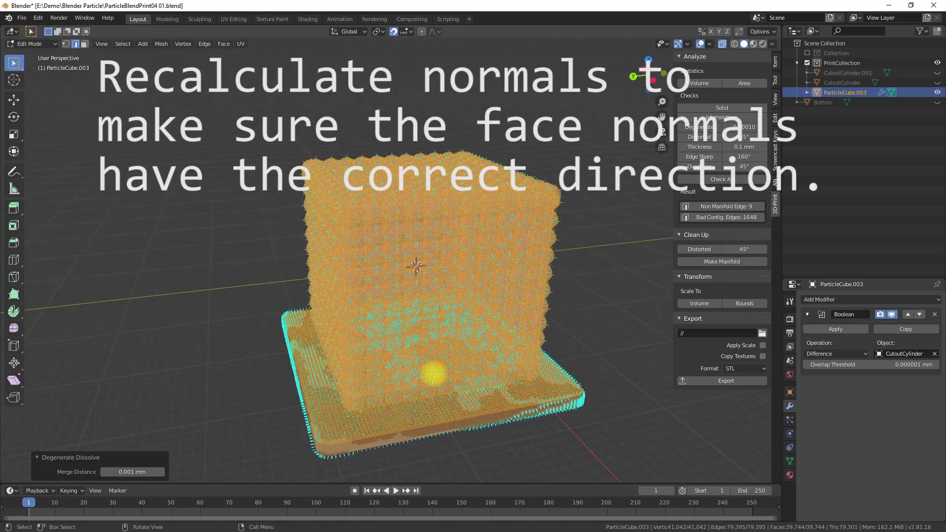
Run the overhang check on the particle cube and examine the flagged geometry from several sides.
left_click(463, 370)
middle_click_drag(463, 370, 443, 368)
left_click(722, 44)
middle_click_drag(414, 175, 546, 170)
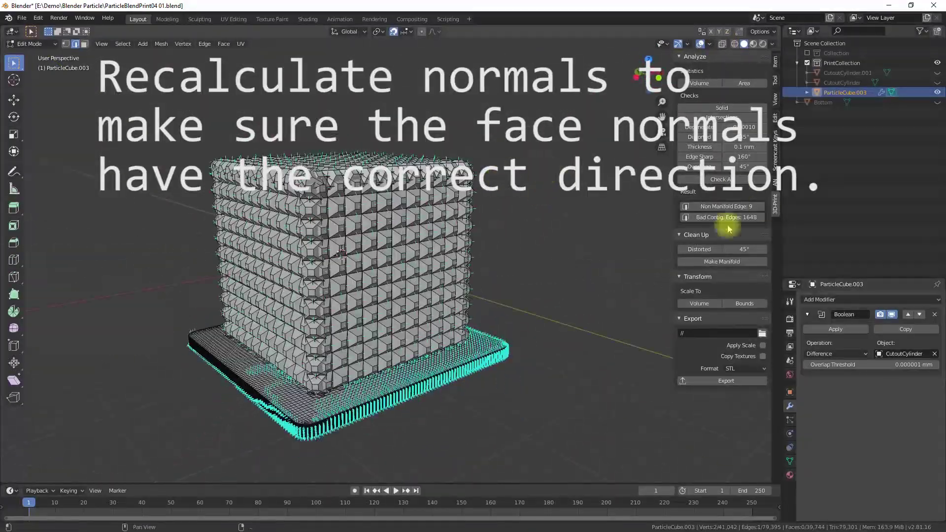
left_click(699, 166)
left_click(702, 206)
middle_click_drag(526, 288, 603, 289)
Recalculate the normals of the whole cube mesh to face outside.
key("a")
left_click(161, 44)
mouse_move(174, 177)
left_click(269, 186)
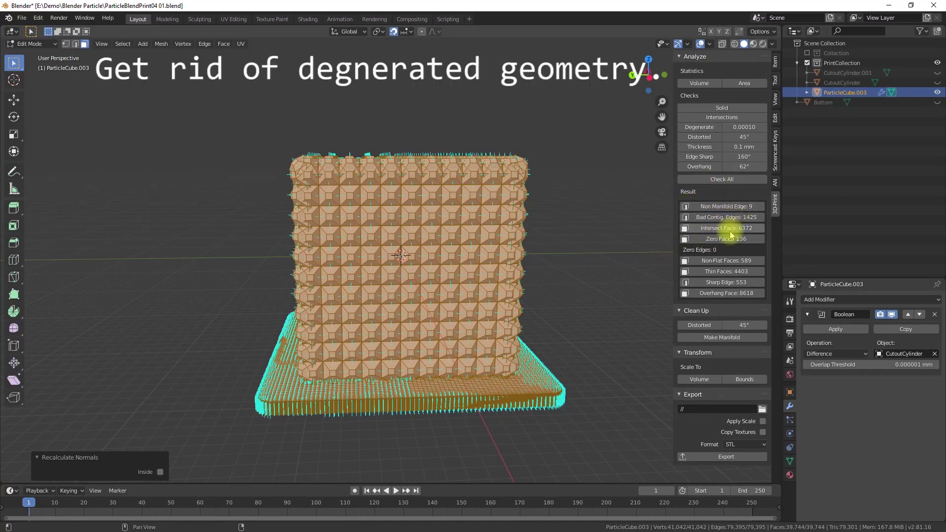
Highlight the zero-area faces and simplify the whole mesh with Limited Dissolve at a 5° maximum angle.
left_click(726, 239)
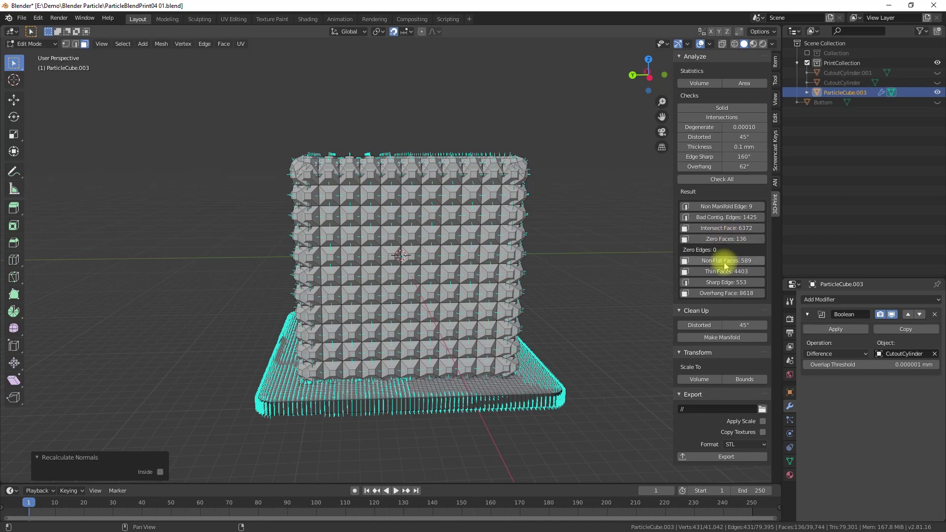
left_click(161, 44)
key("a")
left_click(161, 44)
mouse_move(191, 185)
mouse_move(198, 241)
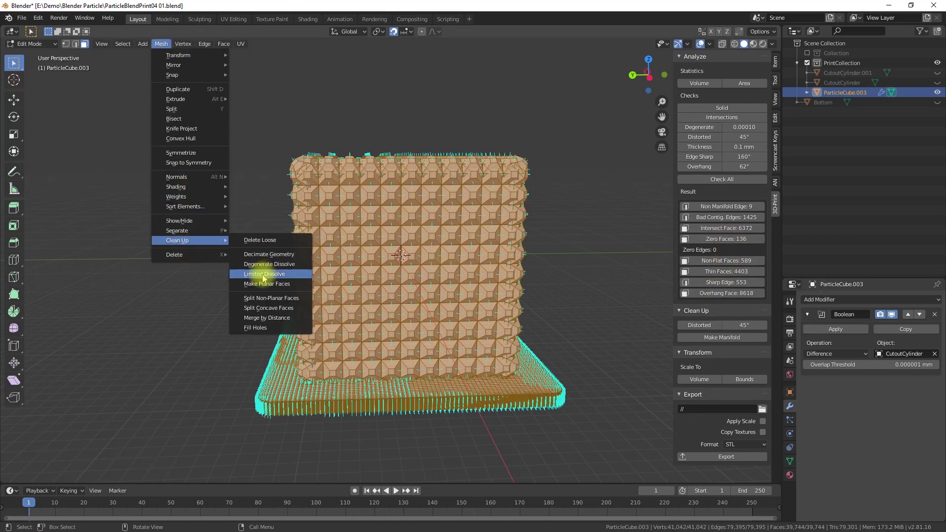
left_click(263, 275)
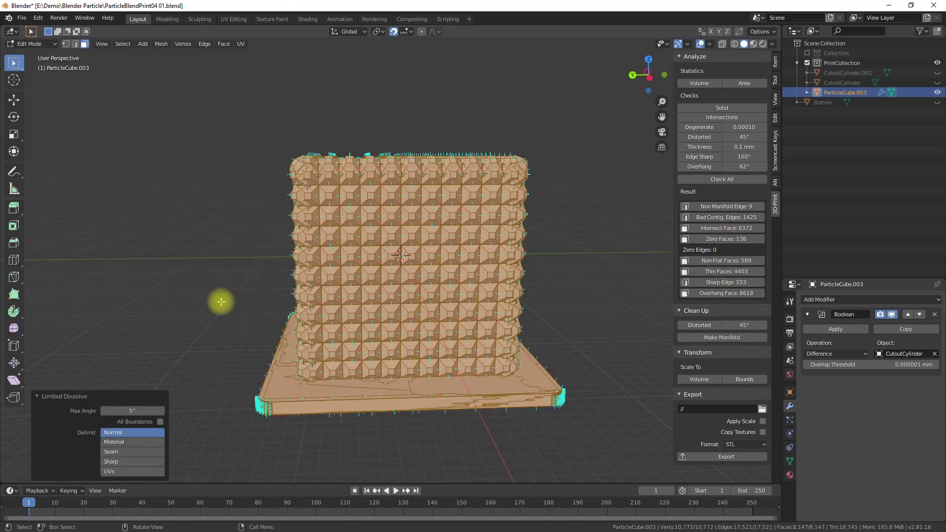
Run the individual 3D-print checks, including sharp edges and overhangs, on the simplified cube and view it from above.
left_click(215, 300)
middle_click_drag(246, 290, 624, 302)
left_click(700, 138)
left_click(704, 130)
left_click(701, 137)
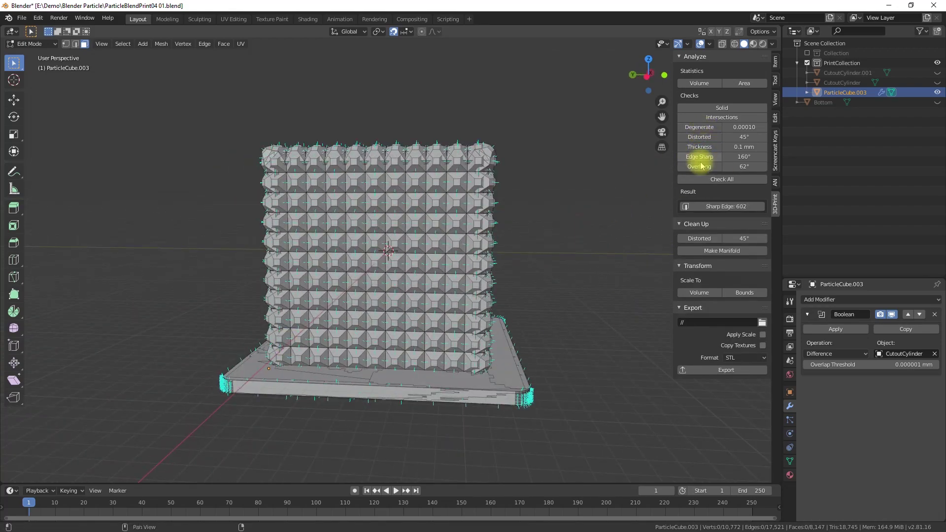
middle_click_drag(583, 199, 481, 399)
Open ParticleBlendPrint04 05.blend and apply the Boolean modifier on ParticleCube.003.
left_click(22, 18)
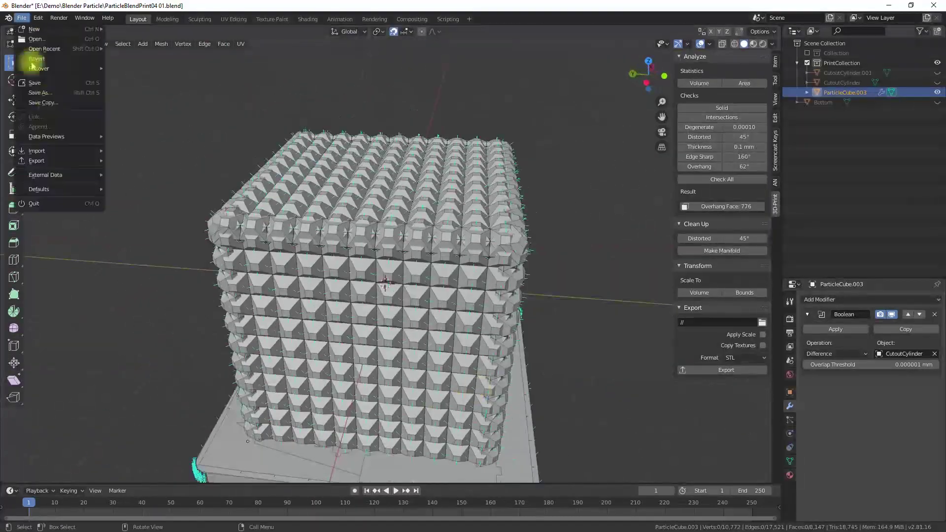
left_click(32, 43)
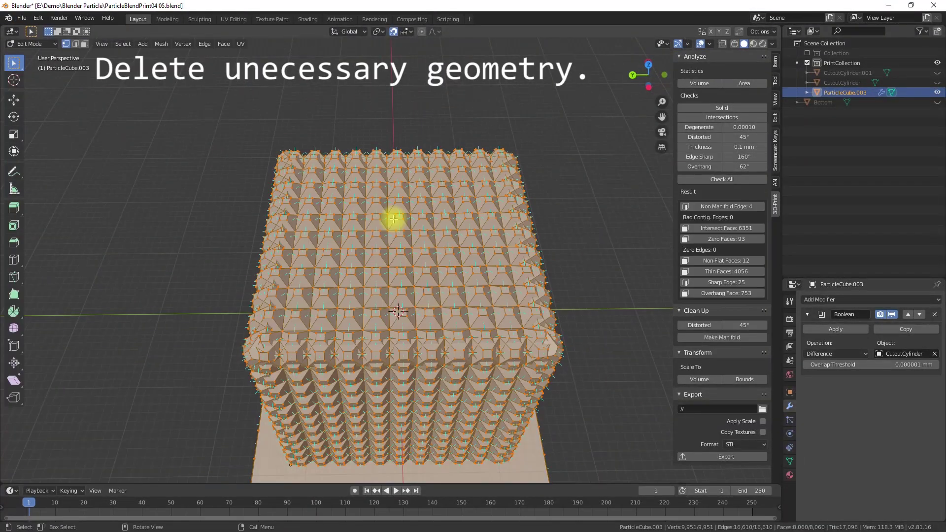
key("Tab")
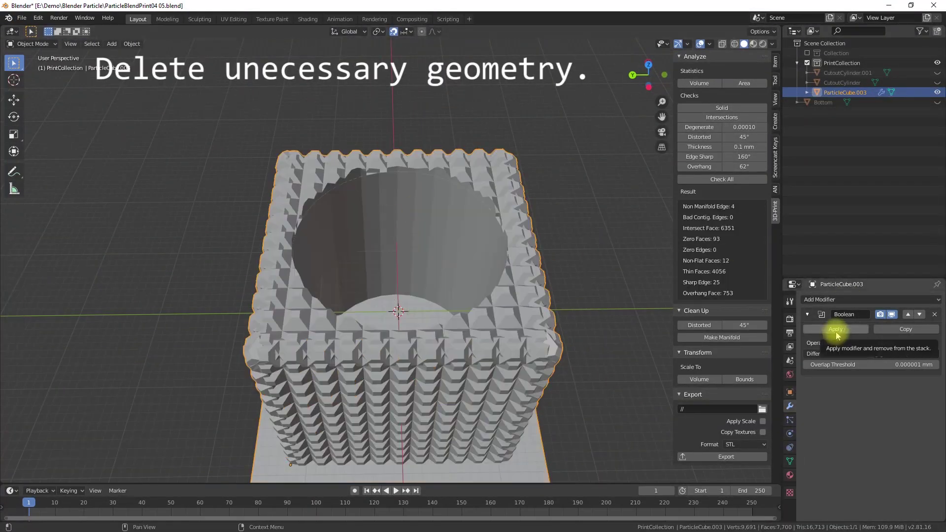
left_click(826, 329)
key("Tab")
Delete the face loops forming the cylindrical wall inside the cube's cutout.
middle_click_drag(401, 211, 367, 254)
left_click(367, 255)
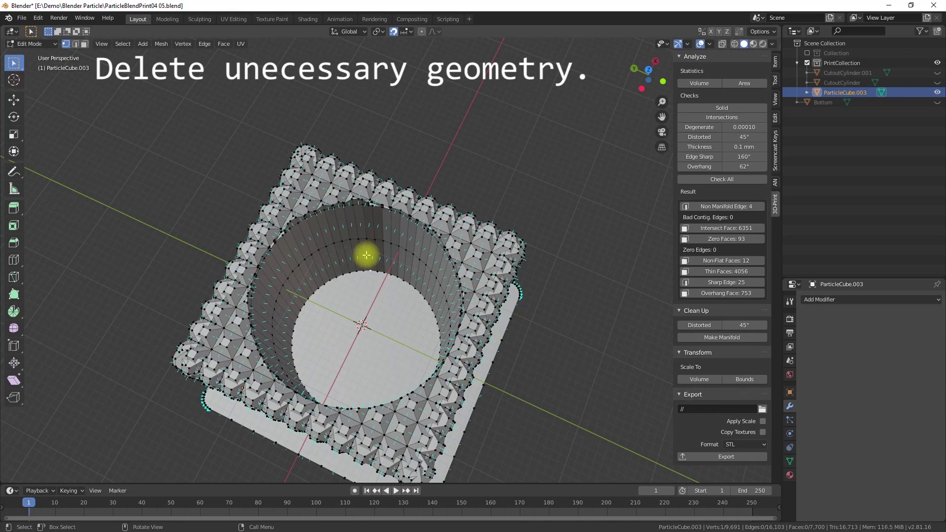
left_click(84, 44)
left_click(354, 230, "alt")
left_click(355, 253, "alt+shift")
left_click(328, 241, "alt")
left_click(327, 249, "alt+shift")
key("x")
left_click(329, 249)
middle_click_drag(353, 316, 422, 200)
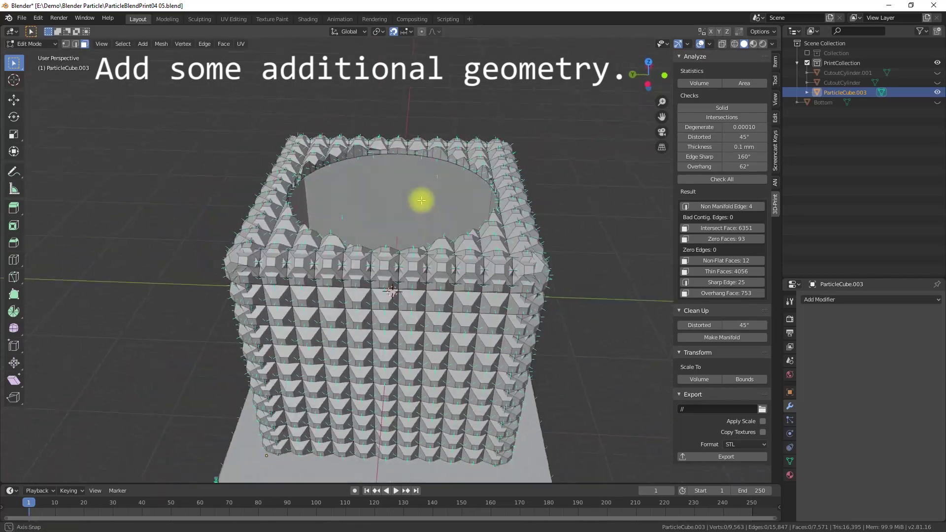
Save an incremented copy as ParticleBlendPrint04 06.blend and run Make Manifold on the cube.
key("ctrl+shift+s")
key("KP_Add")
left_click(618, 422)
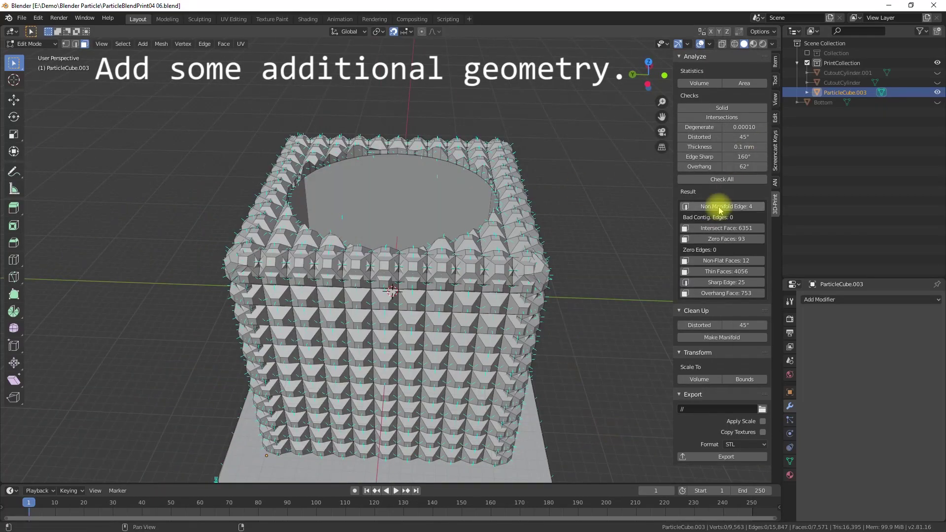
left_click(721, 337)
middle_click_drag(465, 200, 419, 148)
scroll(418, 148, "up", 3)
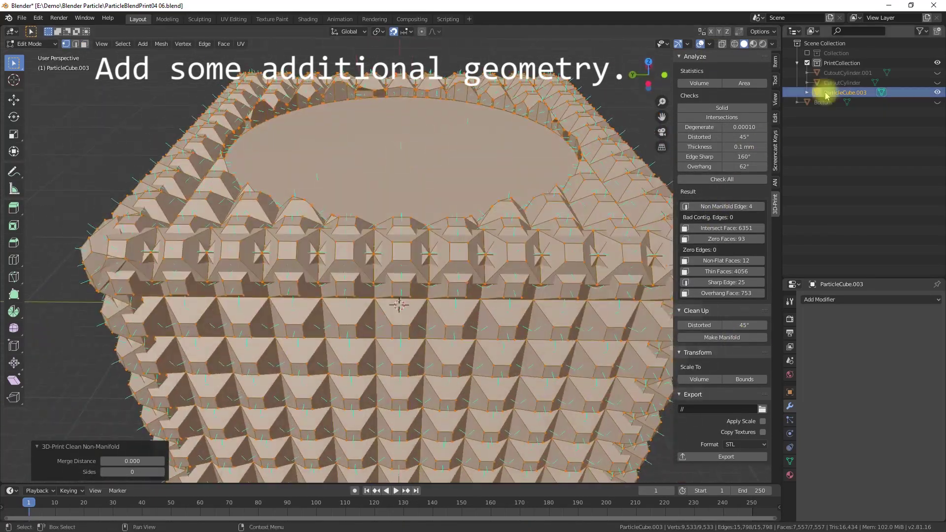
left_click(937, 72)
key("alt+a")
left_click(937, 73)
left_click(937, 83)
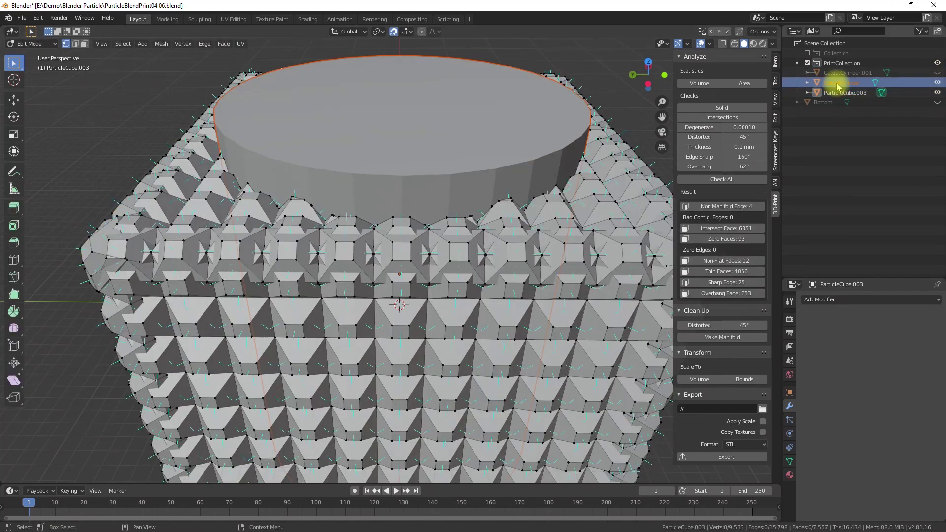
left_click(582, 283)
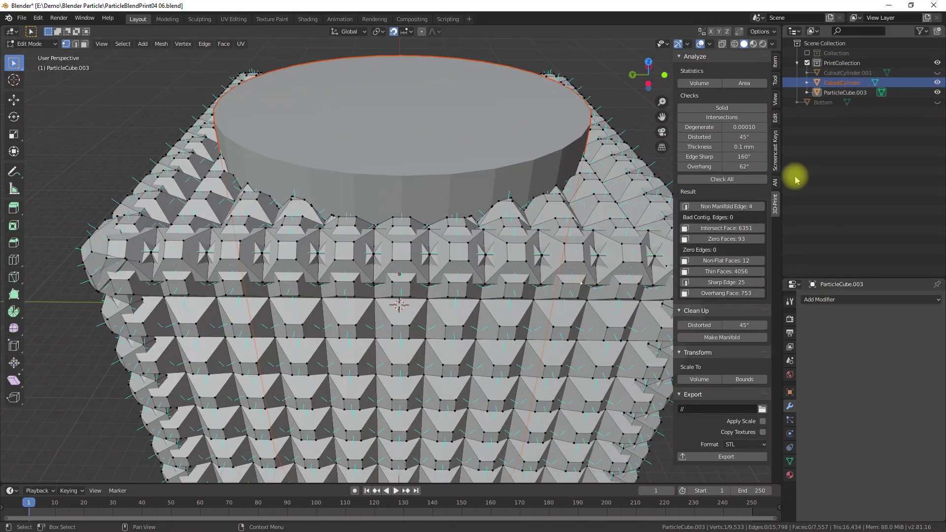
left_click(936, 73)
left_click(937, 82)
key("Tab")
key("ctrl+z")
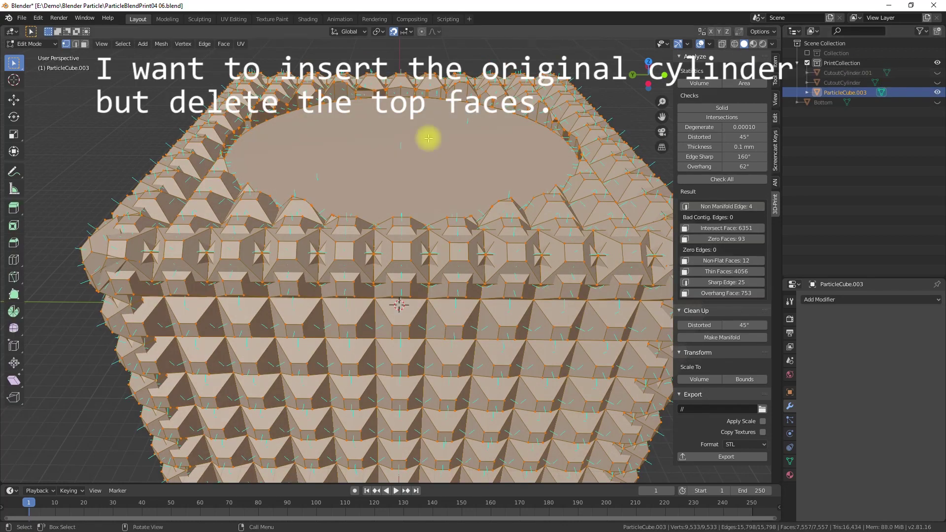
Delete the flat face that closes off the round opening in the cube.
middle_click_drag(429, 138, 380, 185)
key("alt+a")
left_click(85, 44)
left_click(323, 199)
key("x")
left_click(324, 199)
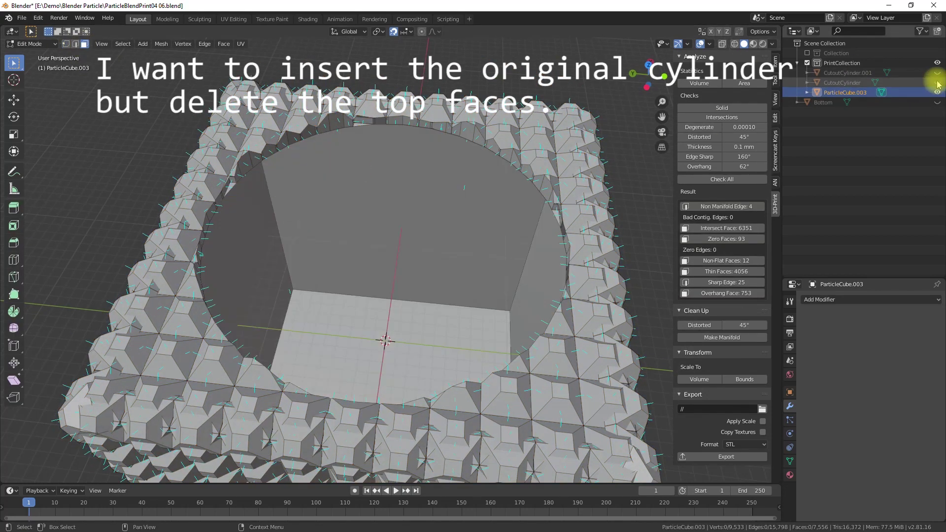
Show CutoutCylinder and delete its top face.
left_click(937, 82)
key("Tab")
left_click(457, 249)
key("Tab")
key("x")
left_click(457, 249)
key("Tab")
Add a Solidify modifier with a thickness of 0.05 mm to CutoutCylinder and apply it.
mouse_move(518, 326)
middle_mouse_down()
mouse_move(518, 283)
mouse_move(517, 317)
middle_mouse_up()
left_click(823, 299)
left_click(761, 452)
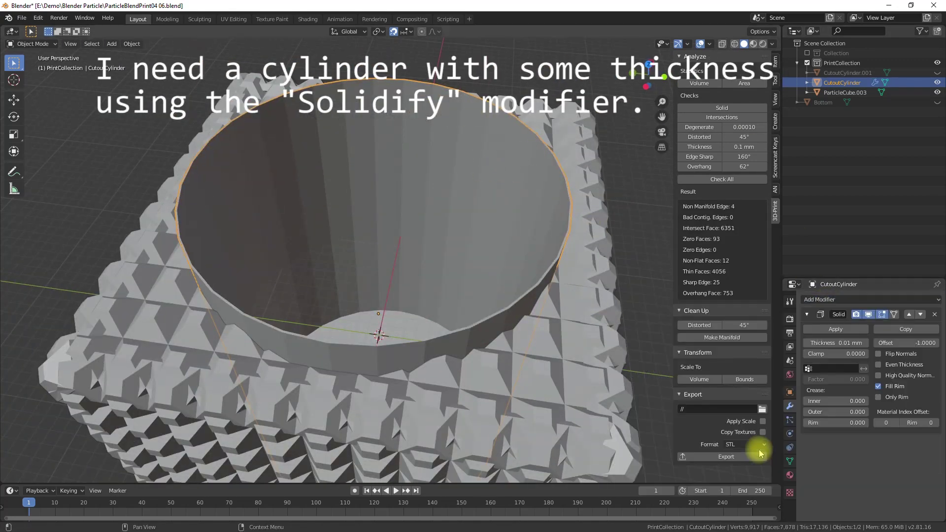
left_click(845, 343)
type("0.05")
key("Return")
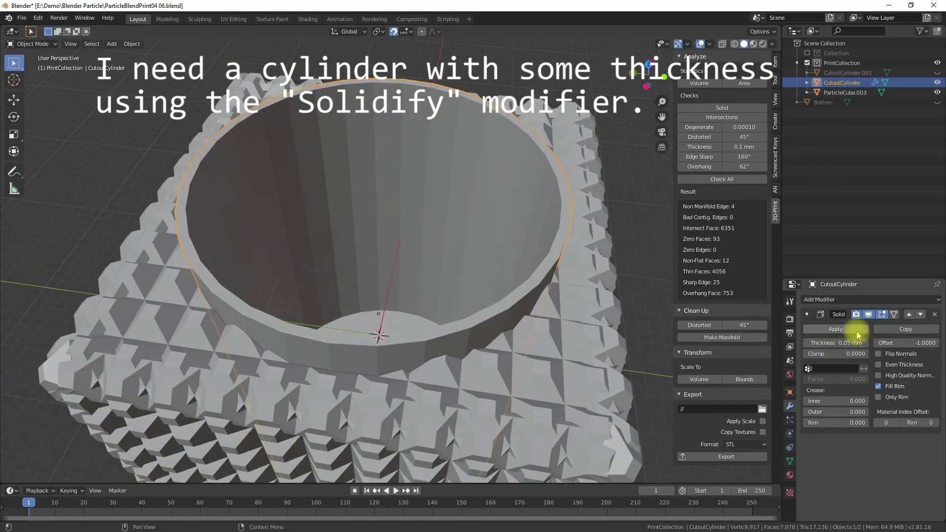
left_click(857, 332)
Select the ring of upper rim faces on CutoutCylinder, undoing the excess selection of wall faces.
key("Tab")
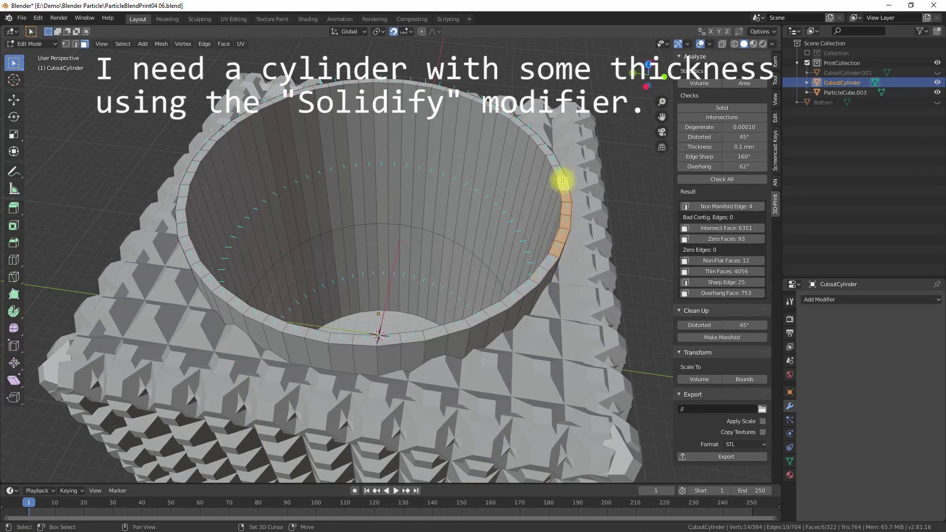
middle_click_drag(563, 181, 542, 211)
key("c")
mouse_move(542, 212)
left_mouse_down()
mouse_move(553, 237)
mouse_move(460, 143)
mouse_move(221, 248)
left_mouse_up()
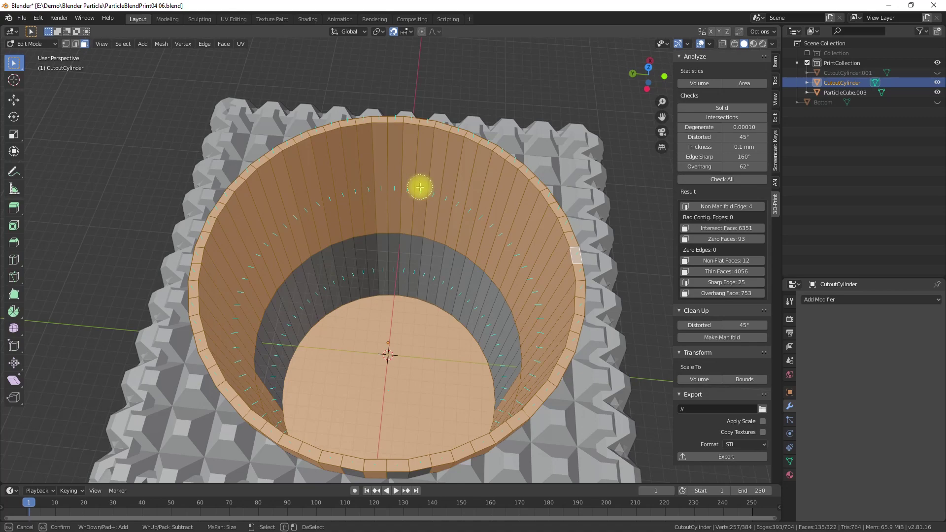
key("Escape")
key("ctrl+z")
mouse_move(419, 279)
middle_mouse_down()
mouse_move(383, 229)
mouse_move(447, 277)
mouse_move(384, 231)
middle_mouse_up()
key("ctrl+z")
Create a vertex group on CutoutCylinder and assign the selected faces to it.
left_click(789, 420)
left_click(937, 299)
left_click(937, 309)
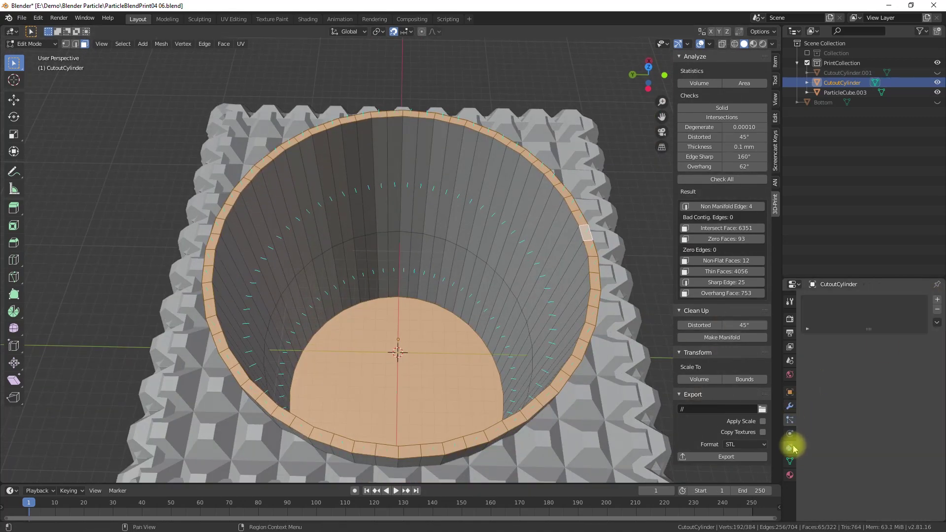
left_click(789, 460)
left_click(937, 329)
left_click(818, 392)
Exclude the cylinder's bottom face from the vertex group so that it contains only the rim faces.
left_click(376, 342, "shift")
left_click(923, 392)
left_click(890, 391)
left_click(436, 336, "shift")
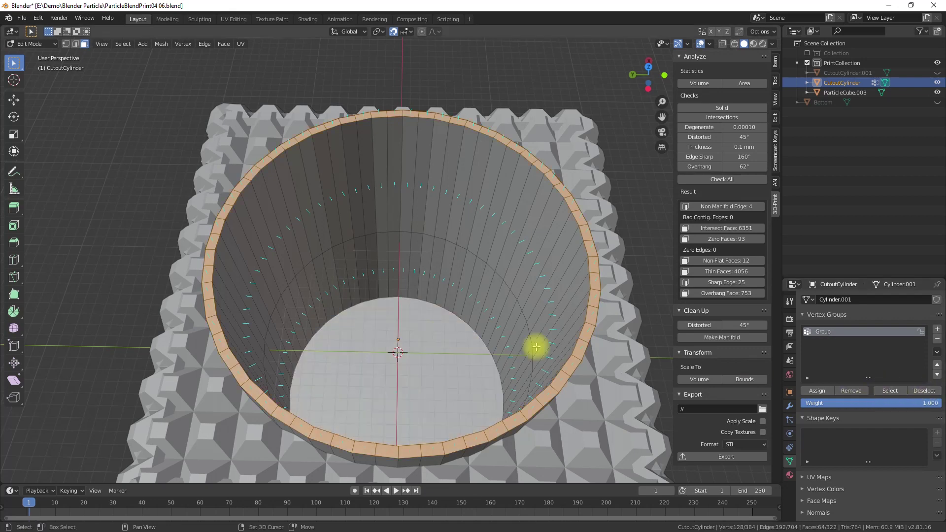
left_click(435, 335)
left_click(924, 393)
left_click(815, 393)
Add a Bevel modifier to CutoutCylinder, limited to the vertex group Group, with a width of 0.112 mm and 6 segments.
mouse_move(406, 272)
middle_mouse_down()
mouse_move(409, 279)
mouse_move(410, 255)
middle_mouse_up()
left_click(790, 407)
left_click(833, 300)
left_click(754, 334)
left_click(920, 419)
left_click(840, 440)
left_click(816, 338)
left_click_drag(836, 353, 862, 354)
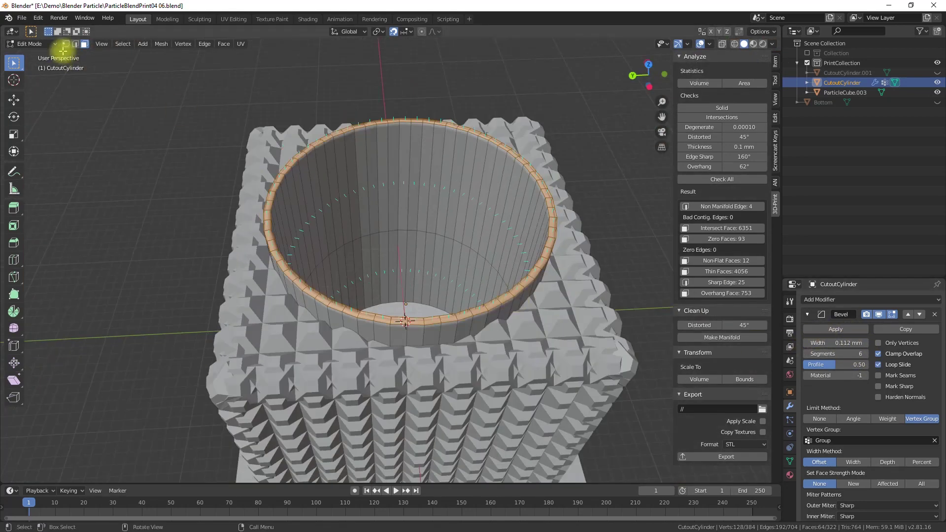
Save an incremented copy as ParticleBlendPrint04 07.blend and apply the cylinder's Bevel modifier in object mode.
key("ctrl+shift+s")
key("KP_Add")
key("Return")
key("Tab")
left_click(844, 329)
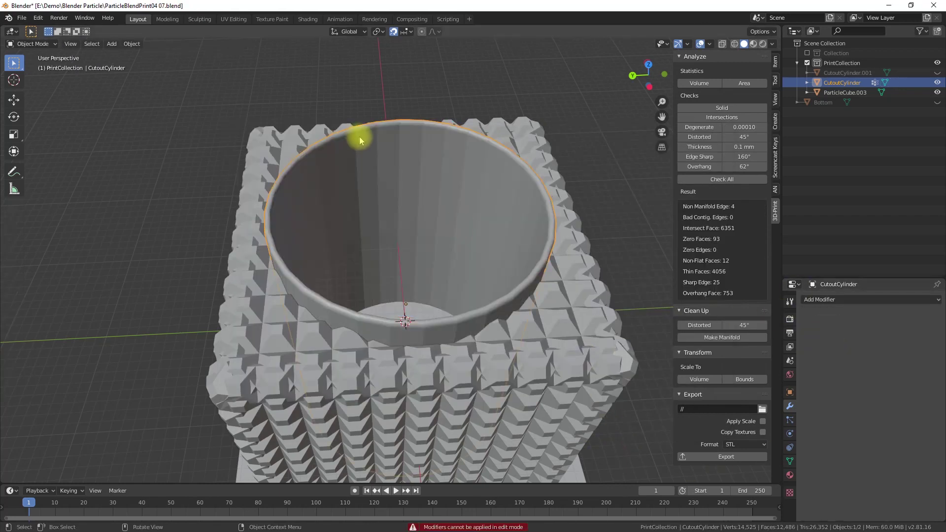
Add a Boolean modifier to ParticleCube.003 with the Union operation and CutoutCylinder as its object.
middle_click_drag(358, 136, 382, 184)
left_click(291, 164)
key("a")
left_click(834, 301)
left_click(759, 343)
left_click(901, 354)
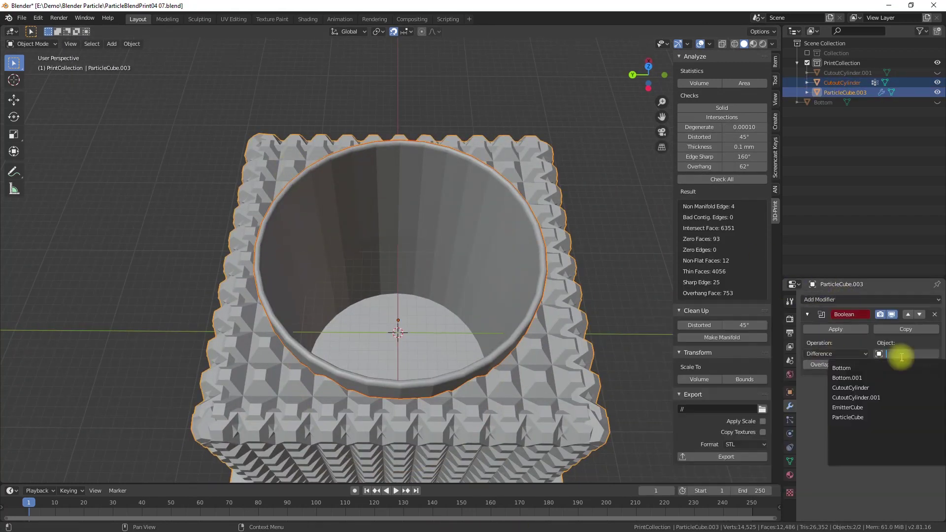
left_click(886, 388)
left_click(248, 361)
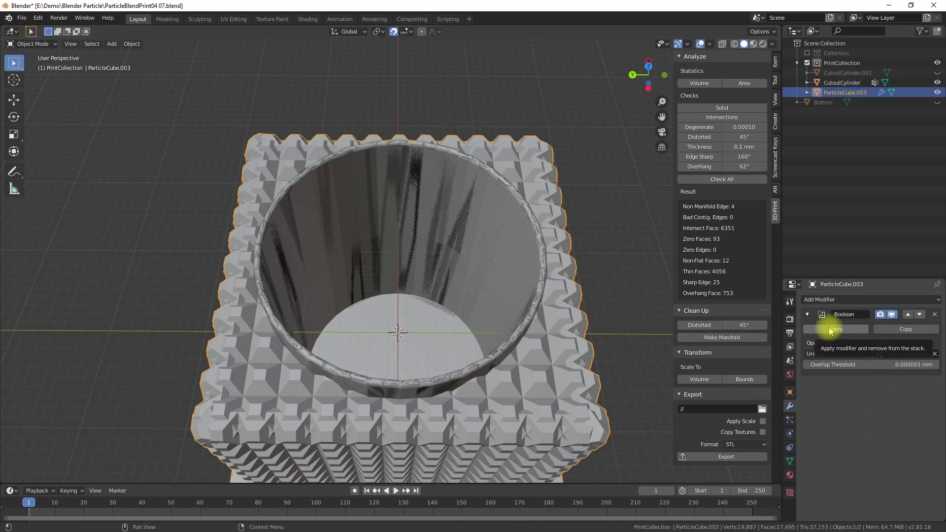
Apply the Boolean union on ParticleCube.003 and save an incremented copy as ParticleBlendPrint04 08.blend.
left_click(829, 329)
middle_click_drag(636, 315, 630, 265)
key("ctrl+shift+s")
key("KP_Add")
left_click(599, 439)
Select the entire united mesh in edit mode, clear the selection and show the object data properties.
middle_click_drag(574, 231, 250, 317)
key("a")
key("Tab")
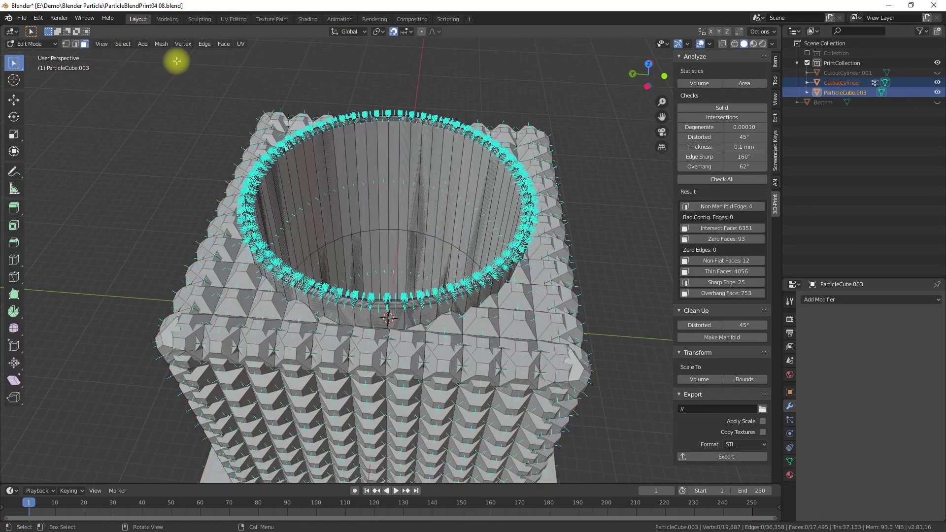
key("a")
left_click(161, 43)
left_click(266, 191)
middle_click_drag(388, 246, 365, 127)
key("alt+a")
left_click(790, 461)
Box-select the cylinder's rim faces from the front view with X-ray shading, and check the selection from other angles.
middle_click_drag(526, 232, 193, 188)
left_click_drag(169, 152, 394, 194)
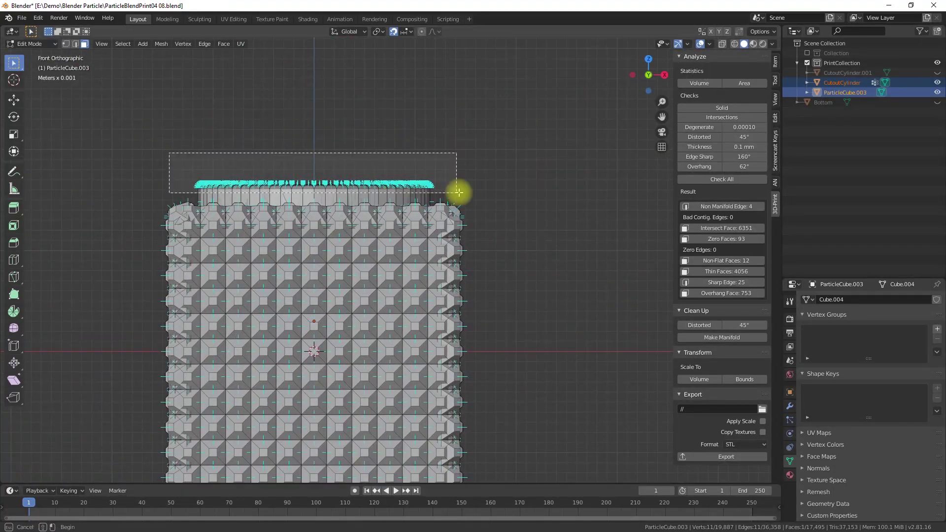
left_click(722, 43)
left_click_drag(470, 191, 471, 192)
middle_click_drag(471, 193, 386, 178)
key("z")
left_click(384, 192)
left_click(722, 44)
Clear the selection, return to object mode and hide CutoutCylinder.
mouse_move(545, 170)
middle_mouse_down()
mouse_move(484, 185)
mouse_move(586, 184)
mouse_move(576, 281)
mouse_move(390, 161)
mouse_move(536, 203)
mouse_move(620, 176)
mouse_move(559, 169)
mouse_move(511, 143)
mouse_move(537, 177)
mouse_move(509, 184)
mouse_move(533, 176)
middle_mouse_up()
left_click(580, 184)
key("Tab")
left_click(937, 82)
mouse_move(414, 163)
middle_mouse_down()
mouse_move(409, 222)
mouse_move(360, 108)
mouse_move(424, 128)
mouse_move(736, 50)
middle_mouse_up()
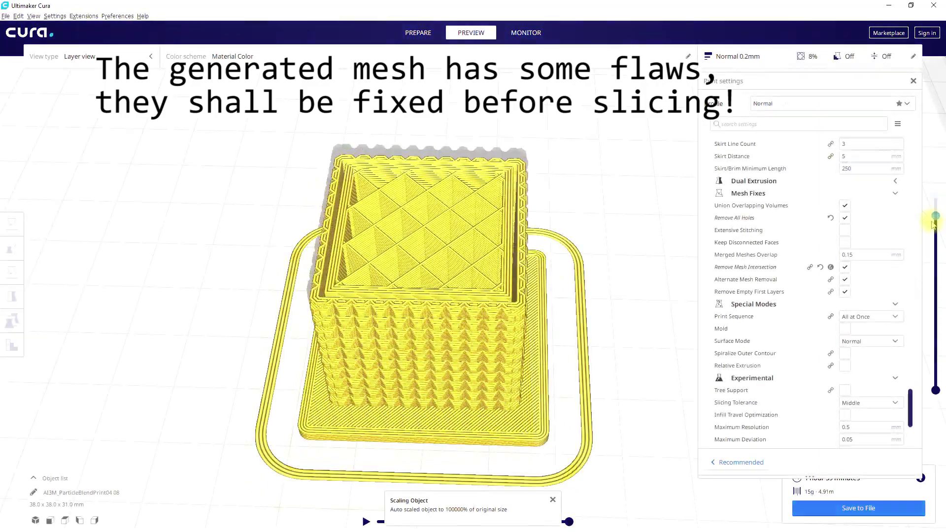
Switch to Ultimaker Cura and examine the inner layers of the sliced ParticleBlendPrint04 08 model.
mouse_move(909, 212)
left_mouse_down()
mouse_move(909, 271)
mouse_move(906, 208)
left_mouse_up()
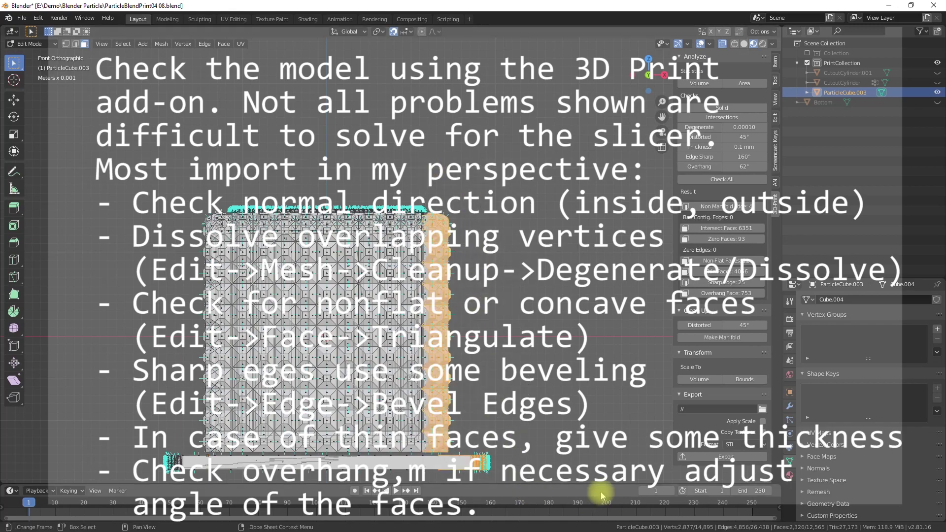
Switch back to Blender, hide the selected faces on one side of the cube and examine the cylinder inside the mesh.
middle_click_drag(603, 330, 383, 305)
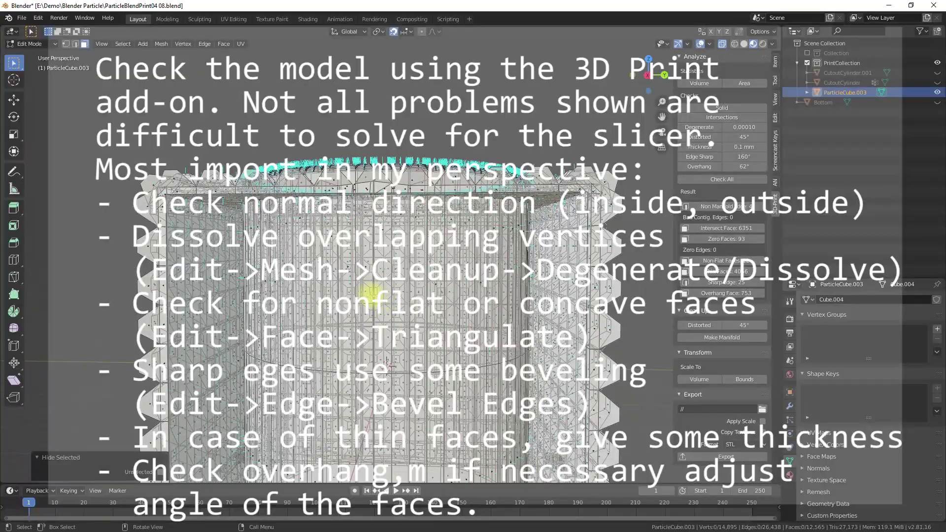
scroll(372, 294, "down", 2)
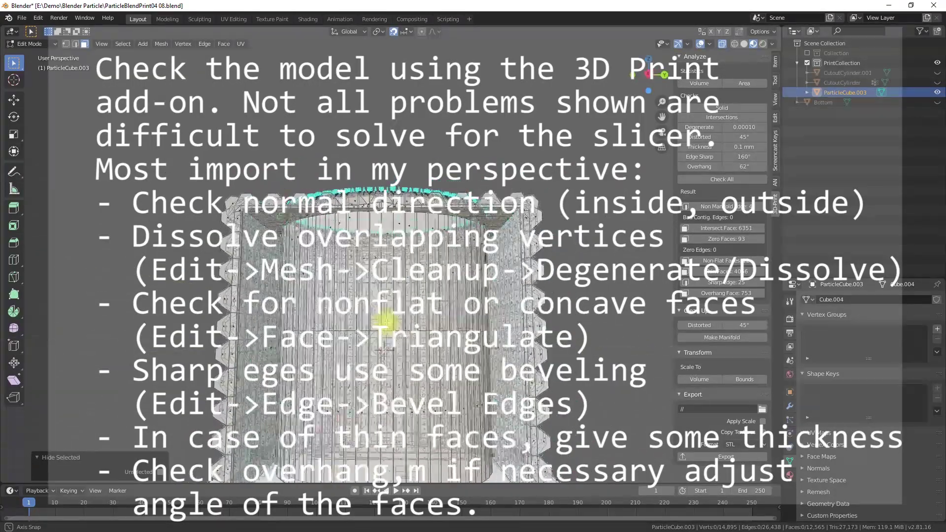
key("Tab")
left_click(790, 407)
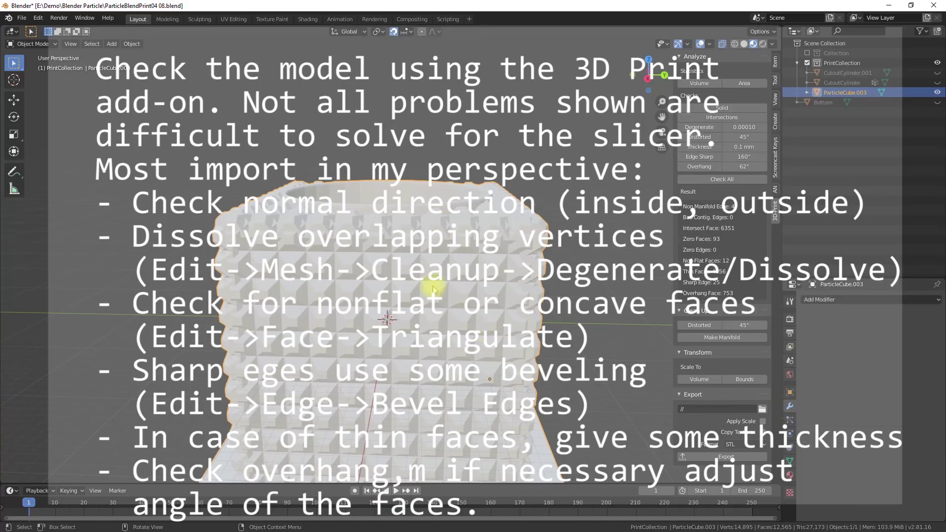
key("Tab")
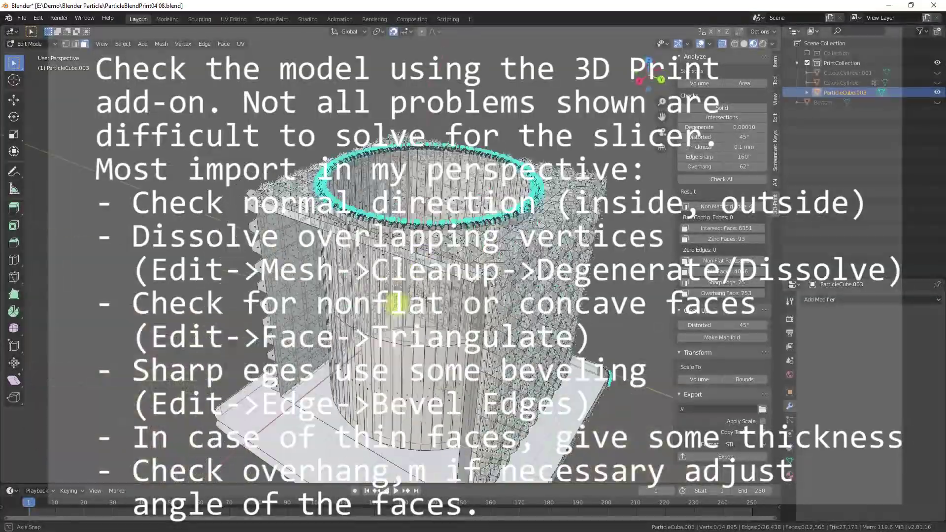
mouse_move(397, 304)
middle_mouse_down()
mouse_move(412, 302)
mouse_move(433, 332)
mouse_move(450, 325)
mouse_move(410, 328)
mouse_move(411, 295)
middle_mouse_up()
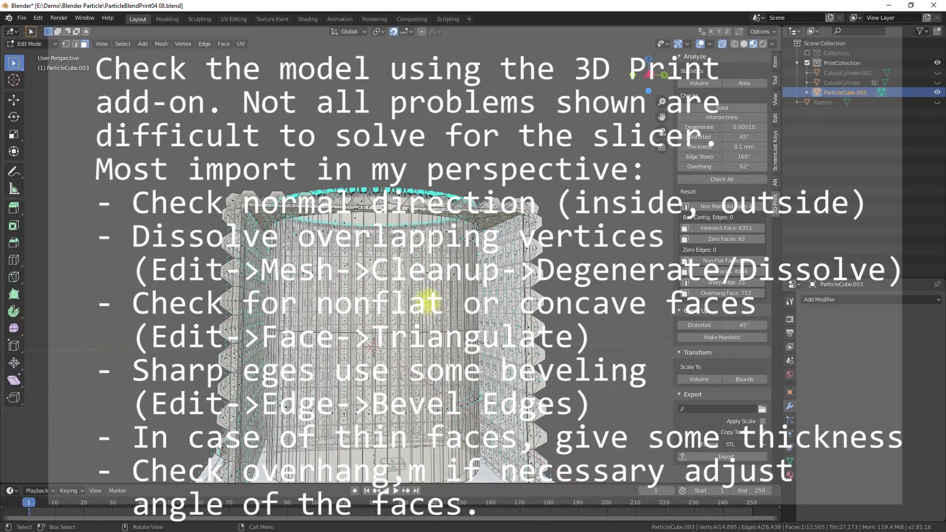
Select face loops of the cylinder's wall inside the opened cube.
left_click(416, 362, "alt+shift")
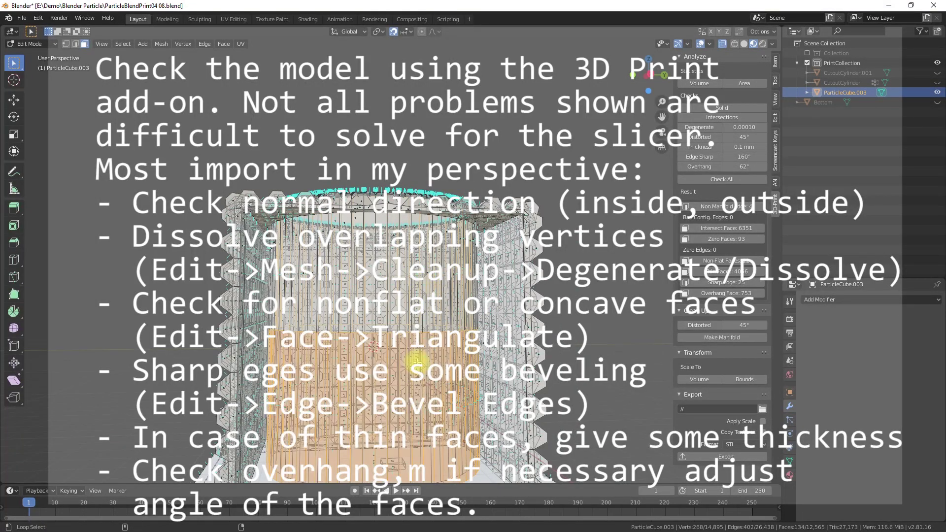
middle_click_drag(420, 311, 422, 346)
left_click(393, 363)
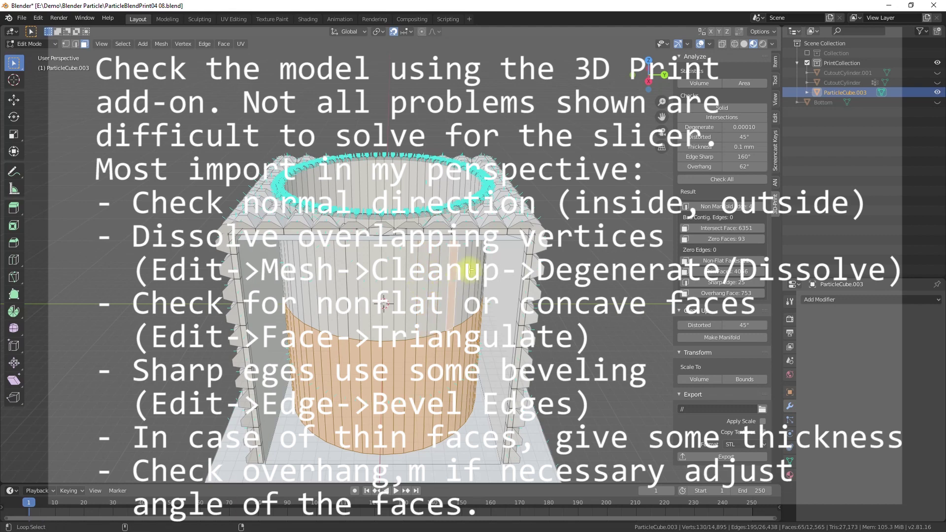
middle_click_drag(468, 274, 289, 276)
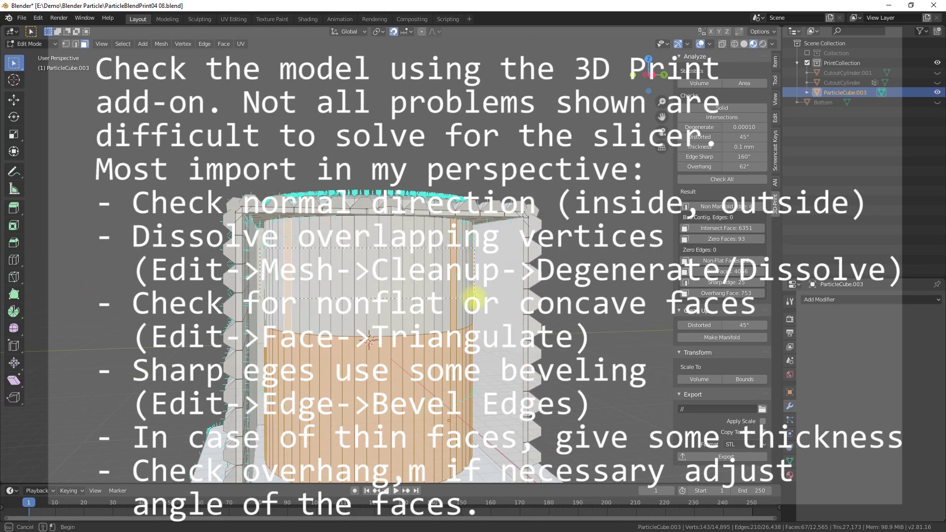
left_click_drag(405, 286, 463, 302)
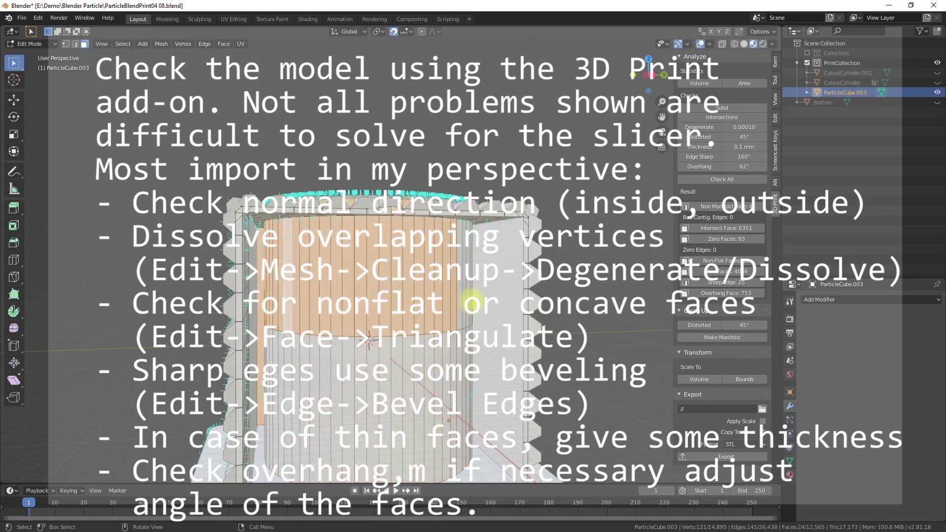
mouse_move(425, 296)
middle_mouse_down()
mouse_move(428, 460)
mouse_move(443, 372)
mouse_move(486, 352)
mouse_move(492, 359)
mouse_move(442, 362)
middle_mouse_up()
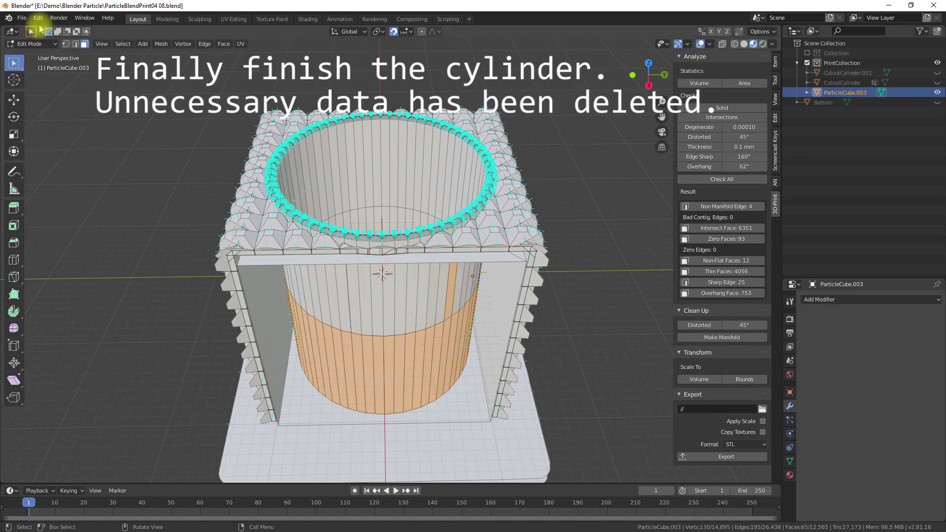
Undo the latest selection changes and reopen ParticleBlendPrint04 07.blend.
key("ctrl+z")
key("ctrl+z")
key("ctrl+z")
key("ctrl+z")
key("ctrl+z")
key("ctrl+z")
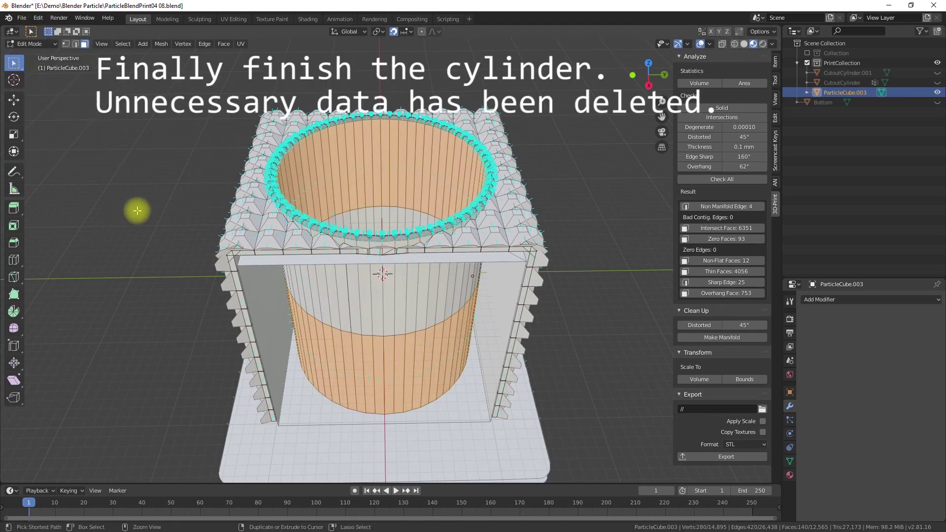
left_click(22, 18)
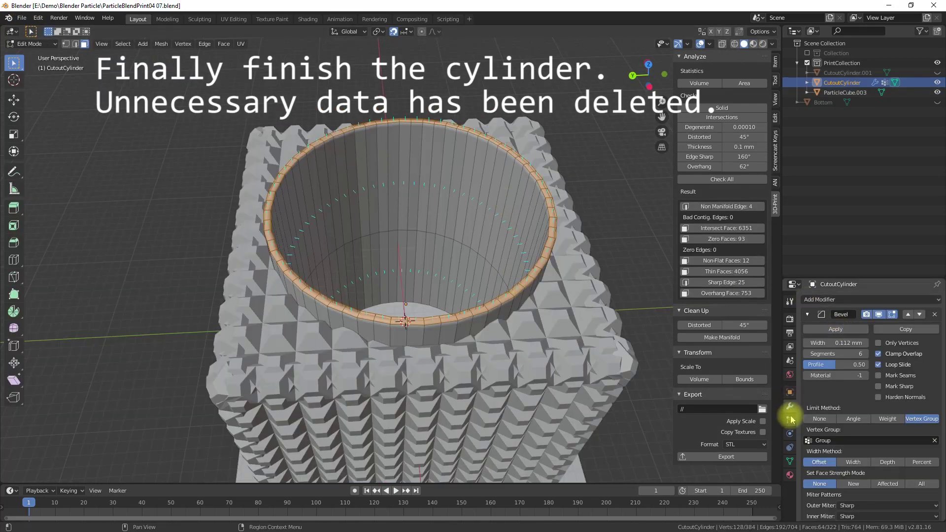
middle_click_drag(547, 315, 515, 246)
key("s")
key("z")
key("g")
key("g")
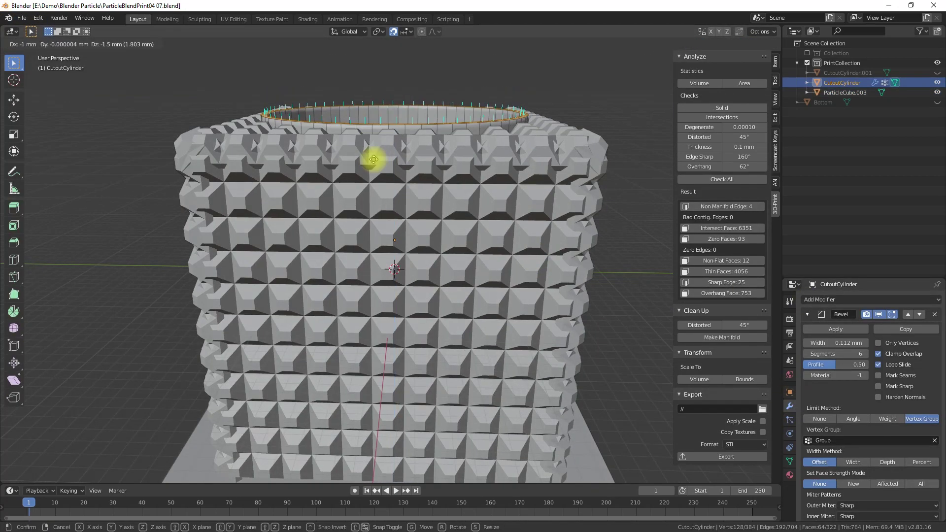
right_click(428, 123)
Lower the rim faces of CutoutCylinder by 1.5 mm along Z.
middle_click_drag(429, 123, 423, 201)
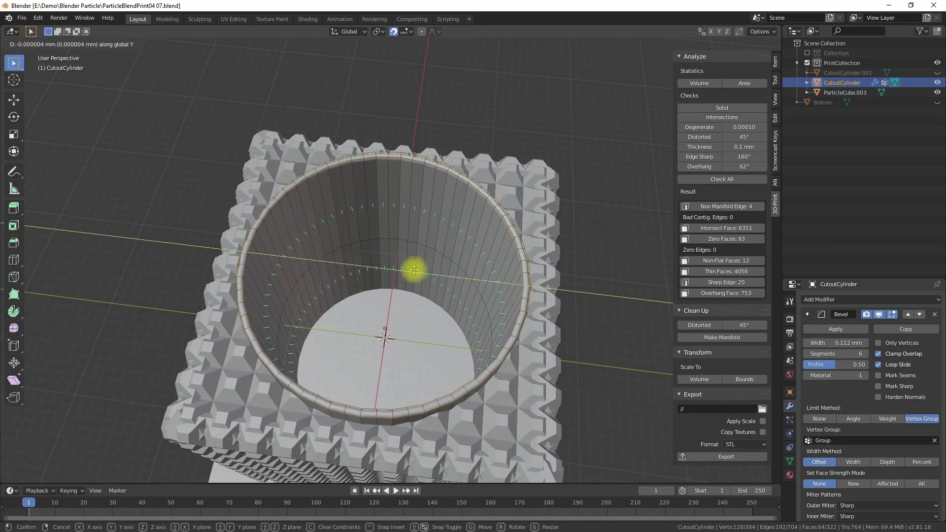
key("x")
key("z")
key("c")
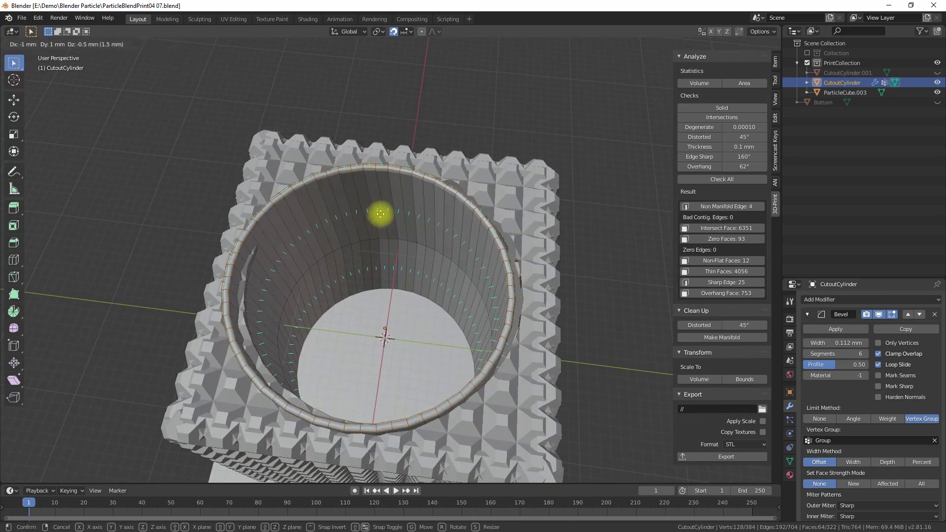
left_click(389, 209)
middle_click_drag(389, 209, 461, 271)
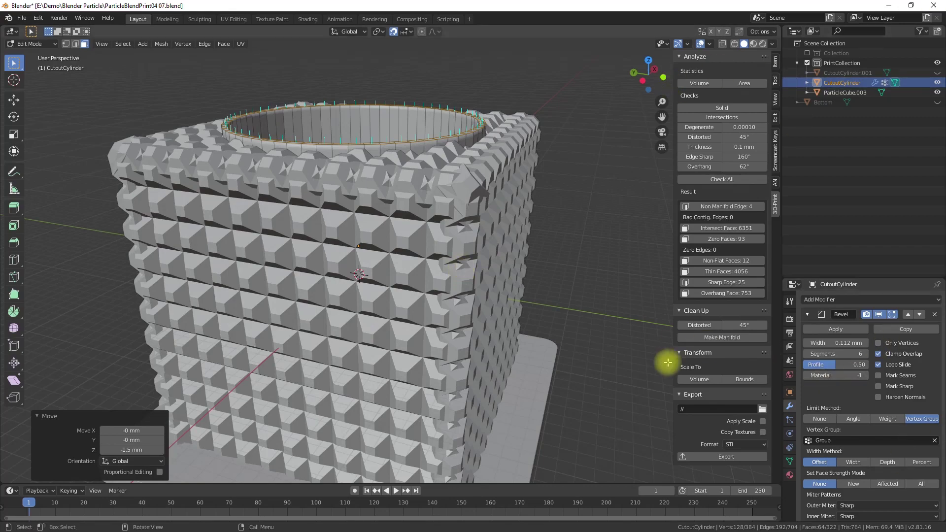
Save an incremented copy as ParticleBlendPrint04 08.blend and apply CutoutCylinder's Bevel modifier in object mode.
middle_click_drag(422, 250, 787, 340)
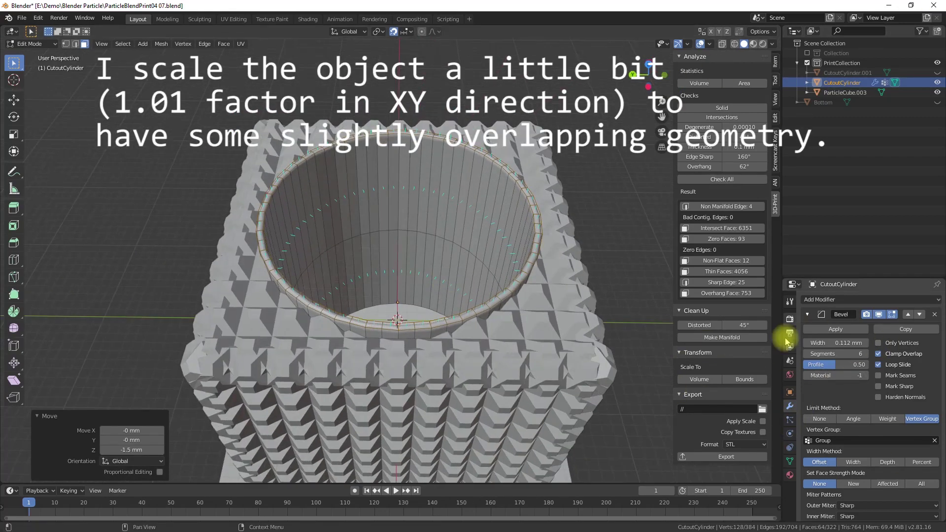
key("Tab")
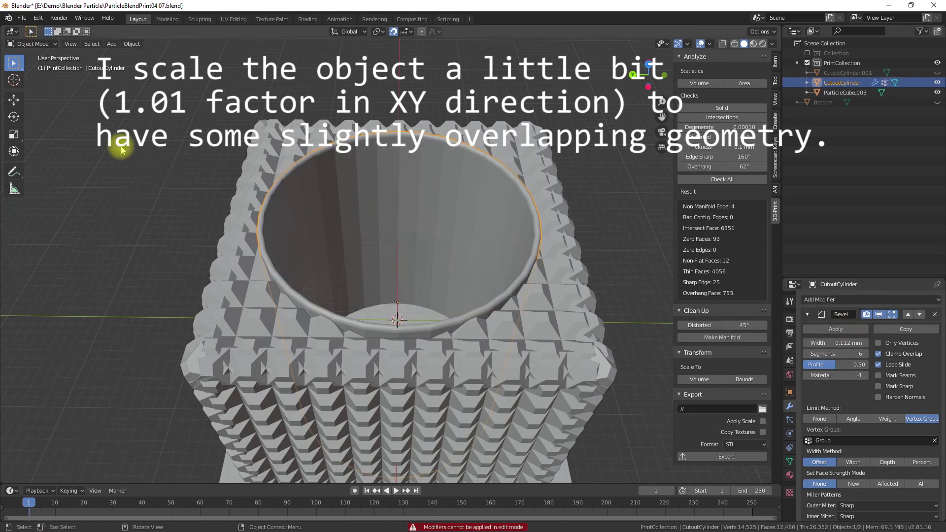
left_click(838, 328)
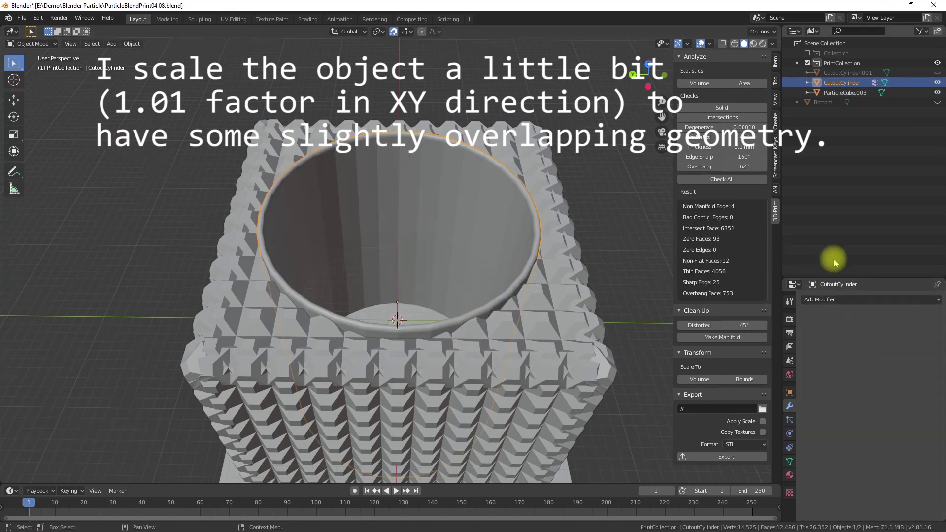
Try to scale CutoutCylinder in object mode, constrained to a global axis.
key("s")
key("y")
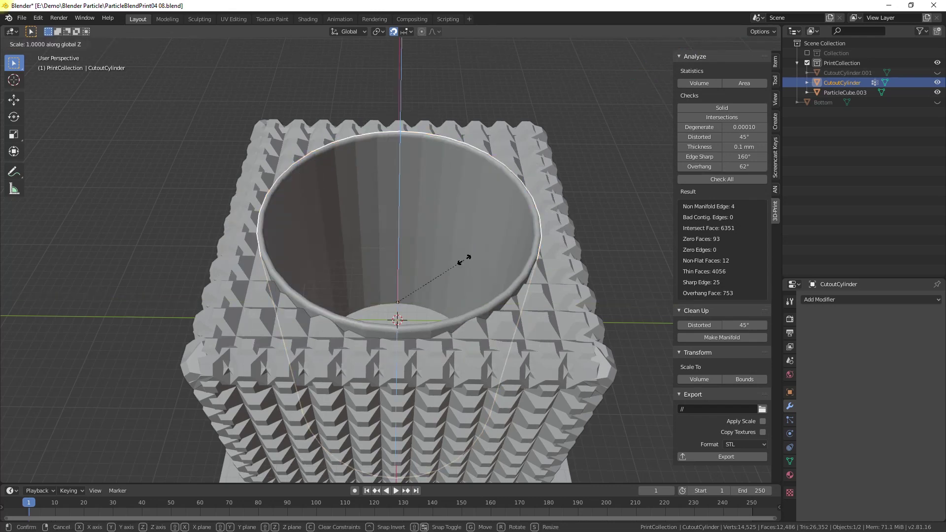
left_click(464, 260)
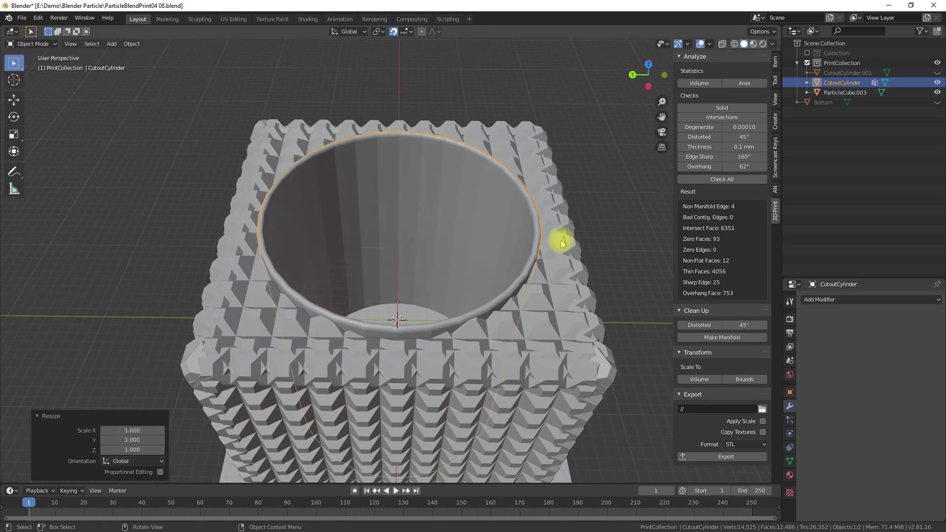
Examine in X-ray and edit mode how the cylinder's wall and rim sit against the mesh of ParticleCube.003.
key("alt+z")
scroll(560, 224, "up", 4)
middle_click_drag(538, 331, 504, 308)
key("Tab")
key("Tab")
left_click(159, 275)
key("Tab")
middle_click_drag(349, 262, 321, 291)
key("Tab")
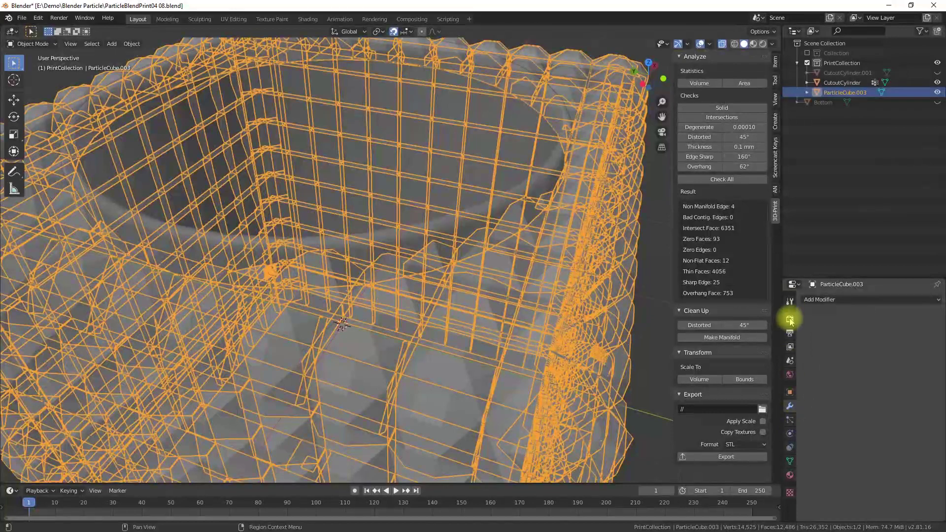
key("Tab")
left_click(722, 44)
middle_click_drag(479, 197, 336, 202)
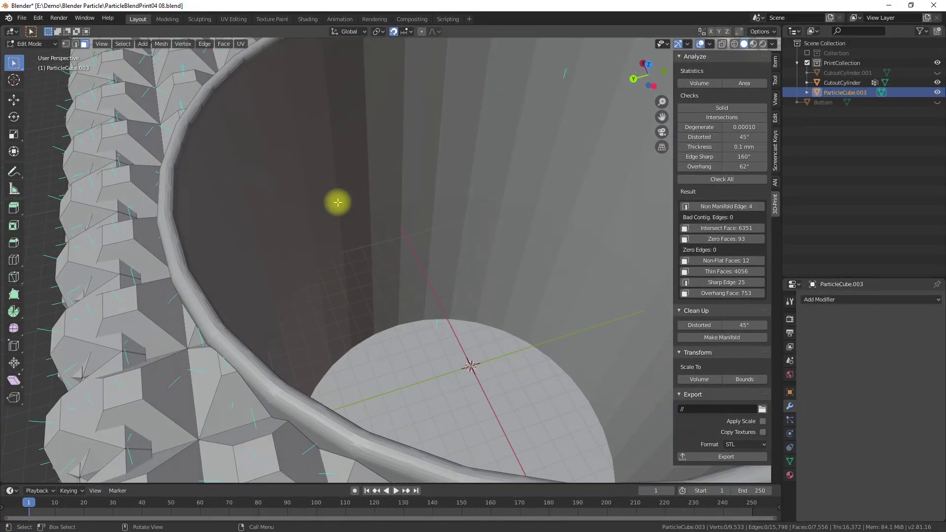
key("alt+z")
key("Tab")
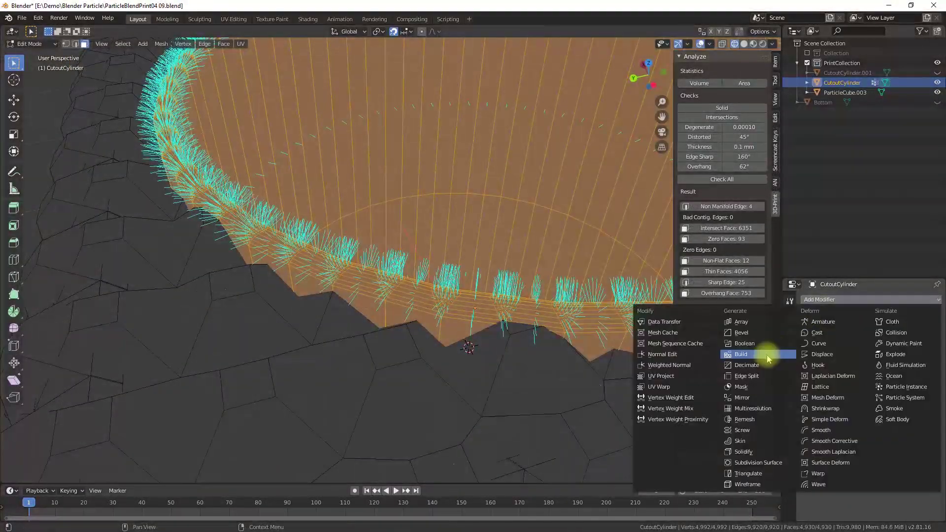
left_click(744, 343)
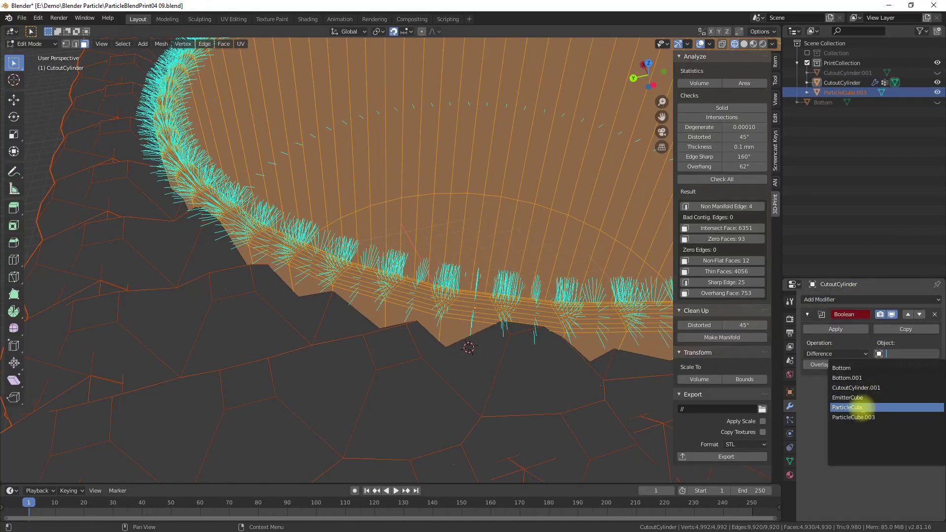
key("Tab")
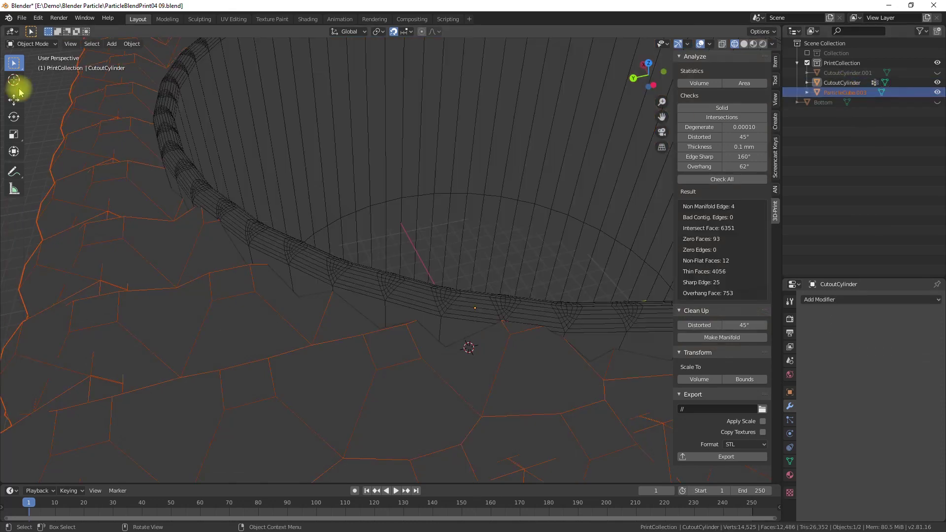
Add a Boolean modifier to ParticleCube.003 with CutoutCylinder as its object and the Union operation.
left_click(842, 303)
left_click(745, 343)
left_click(905, 354)
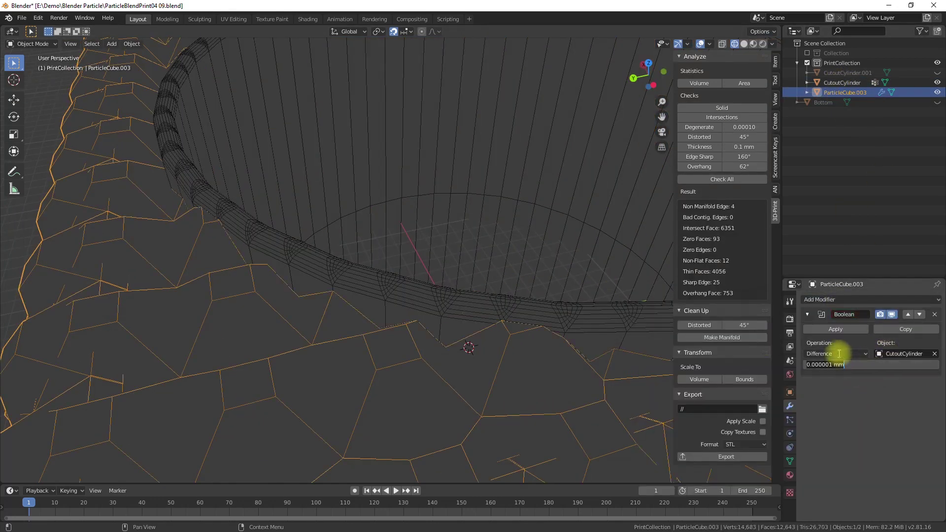
left_click(839, 354)
left_click(841, 387)
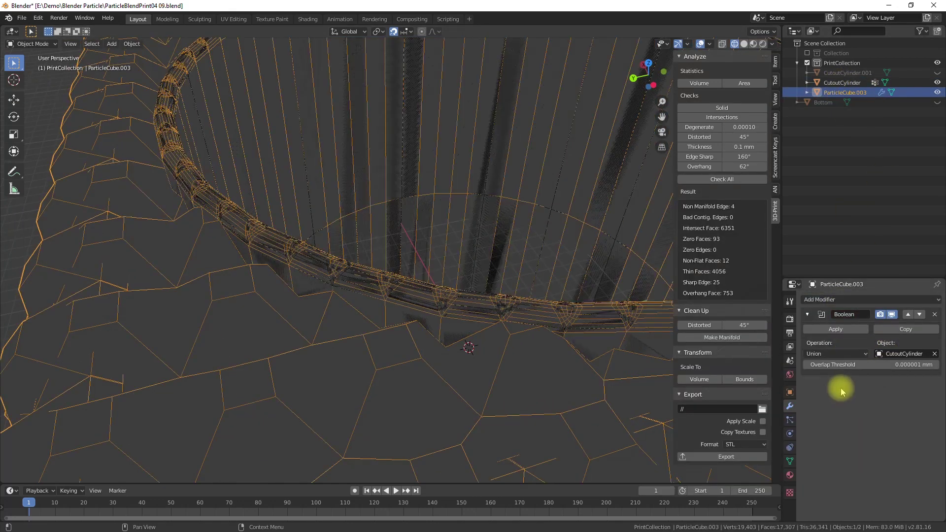
Save an incremented copy as ParticleBlendPrint04 10.blend and apply the Boolean modifier to ParticleCube.003.
key("ctrl+shift+s")
left_click(572, 424)
left_click(625, 424)
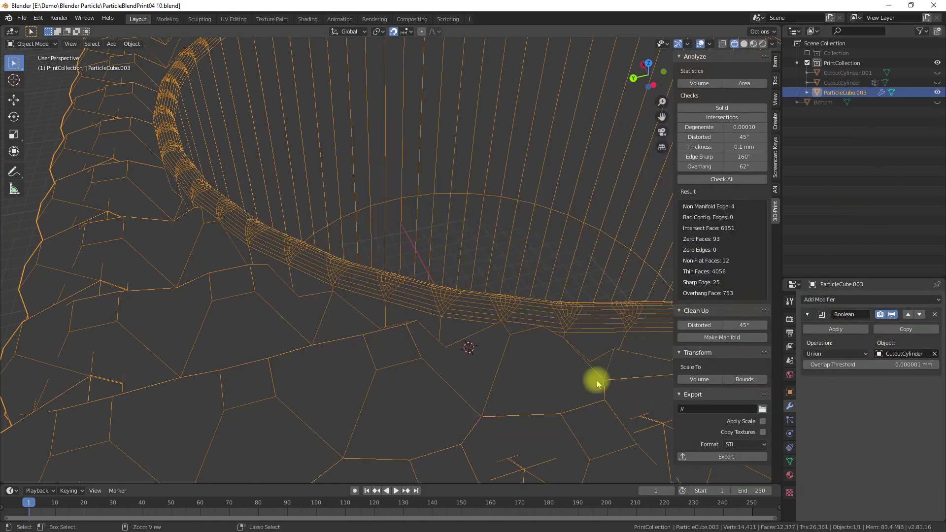
left_click(840, 330)
Show the united model in LookDev shading and export it for slicing as ParticleBlendPrint04 10.
left_click(754, 44)
middle_click_drag(463, 306, 422, 306)
scroll(434, 306, "down", 7)
mouse_move(493, 306)
middle_mouse_down()
mouse_move(462, 306)
mouse_move(482, 305)
middle_mouse_up()
scroll(482, 305, "down", 3)
left_click(22, 18)
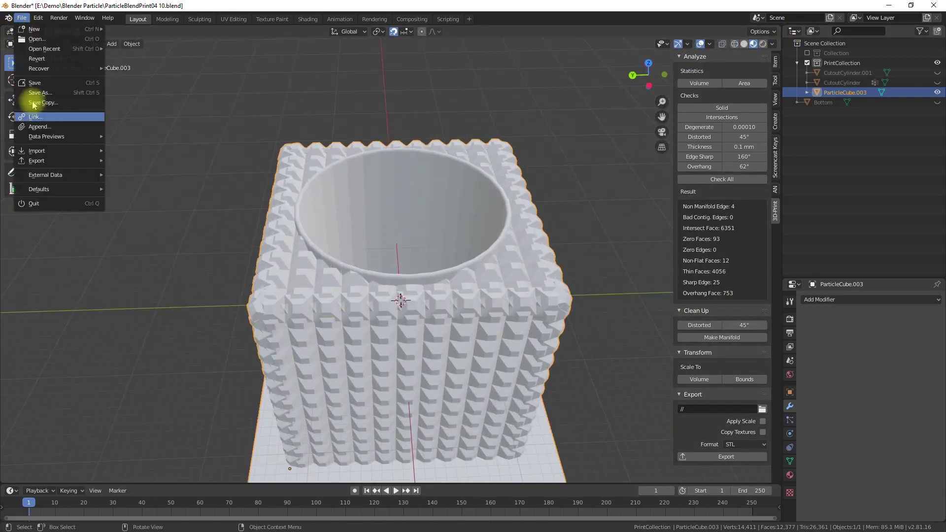
mouse_move(59, 161)
left_click(128, 229)
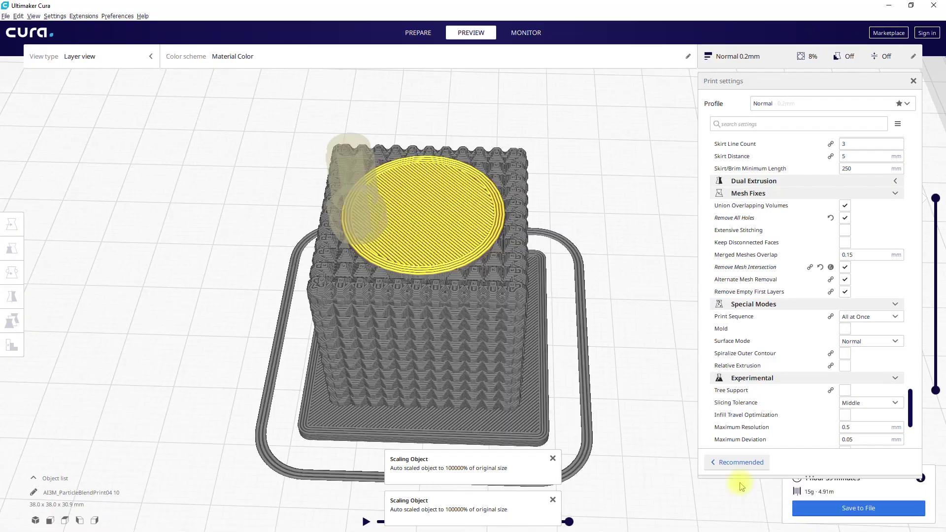
Lower the displayed layer of the sliced model to inspect the covered cylinder opening.
left_click_drag(935, 198, 935, 249)
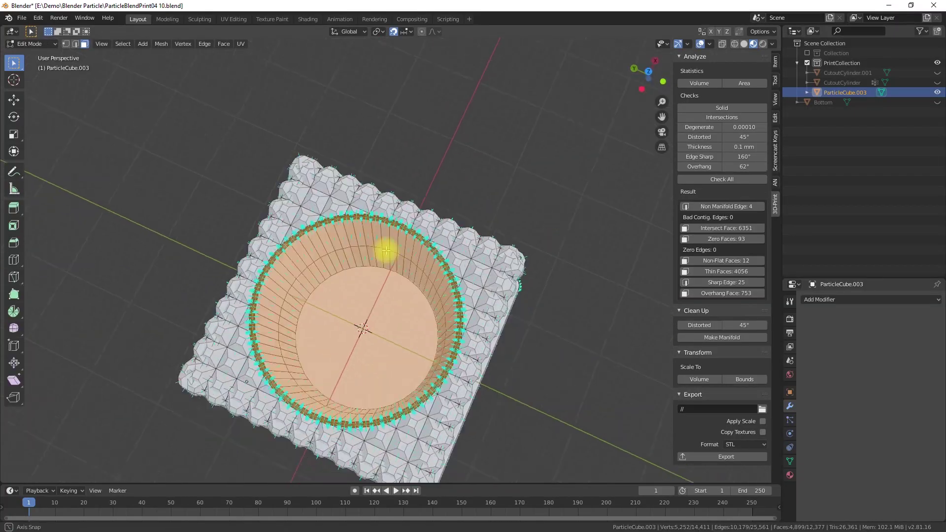
Switch to Blender, select the entire mesh of ParticleCube.003 in edit mode and recalculate its normals to the inside.
middle_click_drag(387, 246, 428, 186)
key("a")
left_click(723, 46)
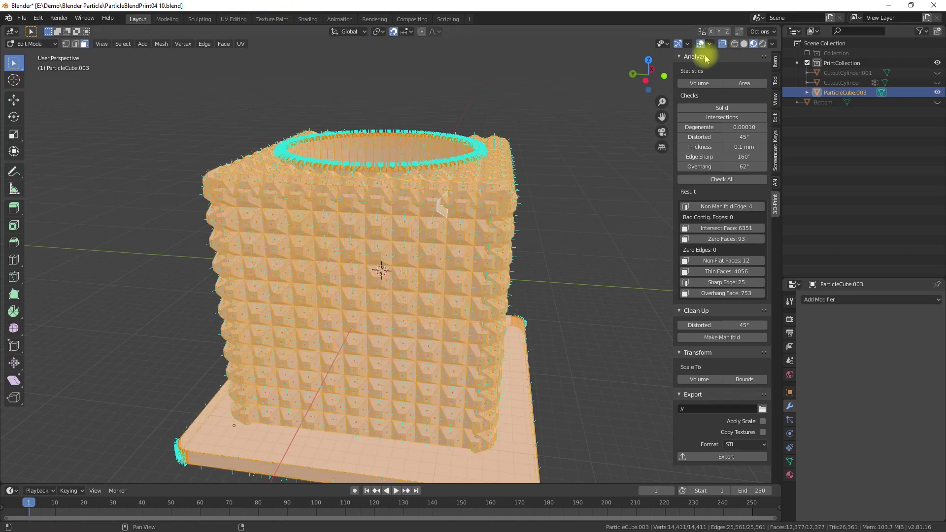
left_click(161, 43)
mouse_move(190, 180)
left_click(274, 198)
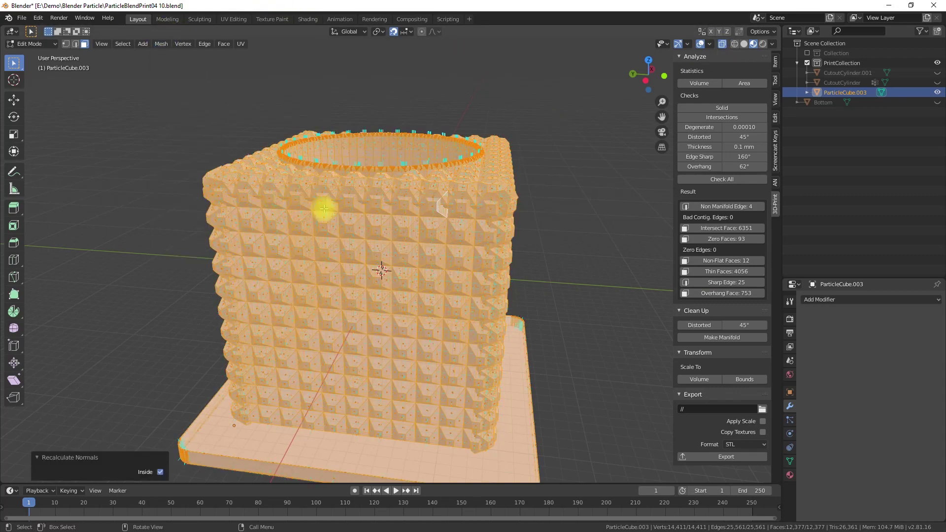
key("Tab")
key("Tab")
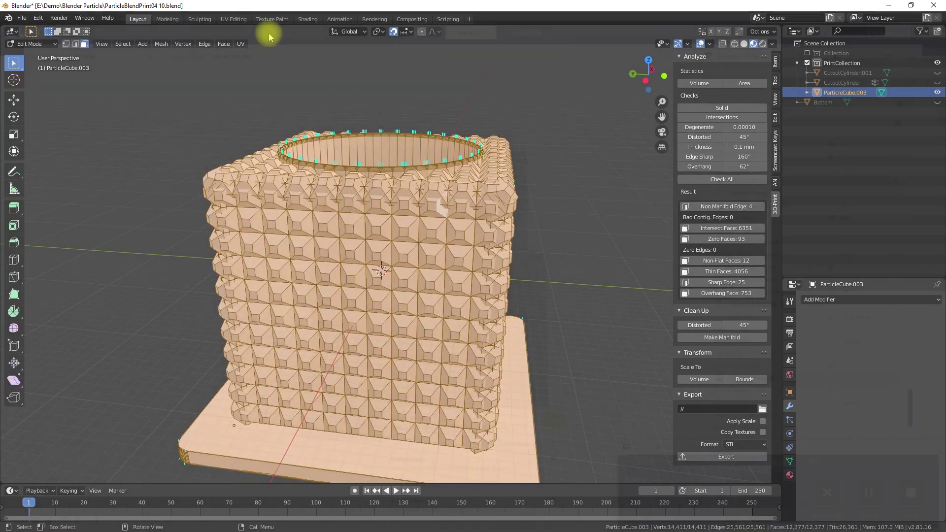
left_click(161, 44)
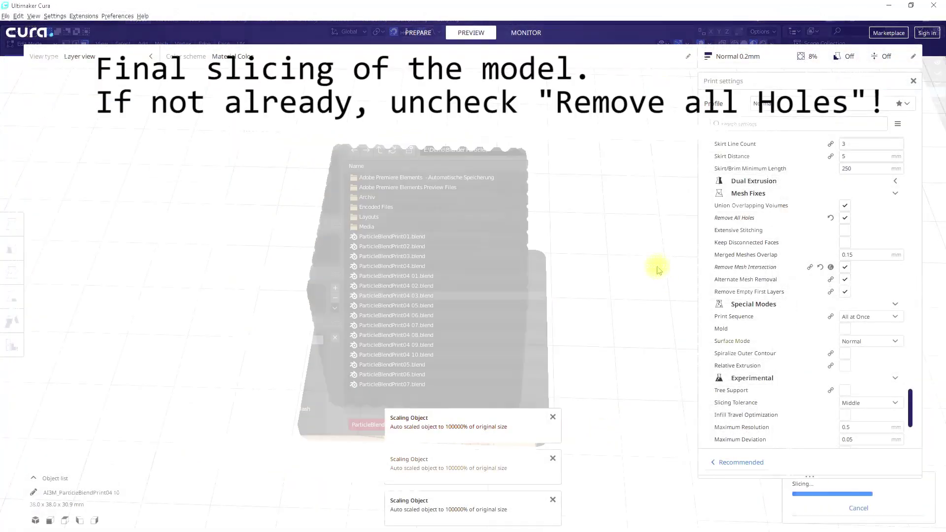
Switch to Cura, turn off Remove All Holes and slice the model with Union Overlapping Volumes enabled.
left_click(845, 218)
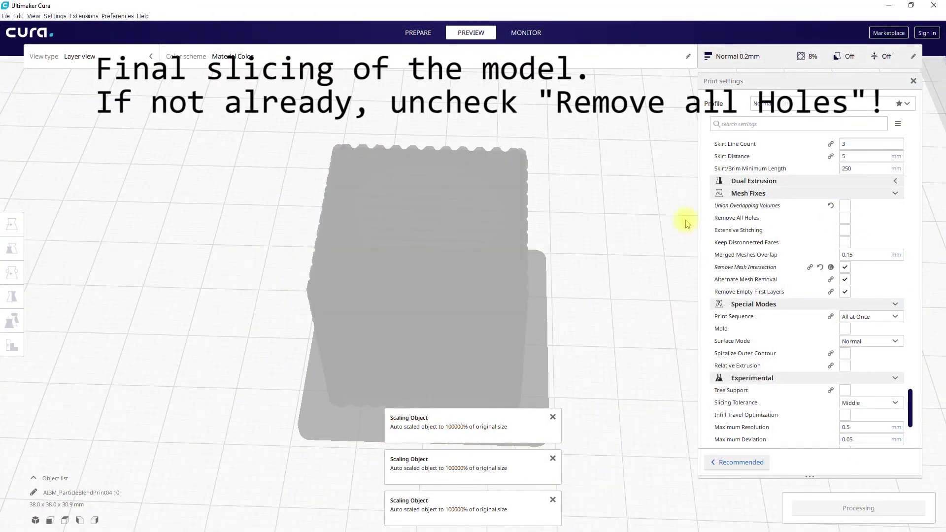
right_click_drag(604, 249, 543, 276)
left_click(845, 206)
left_click(853, 508)
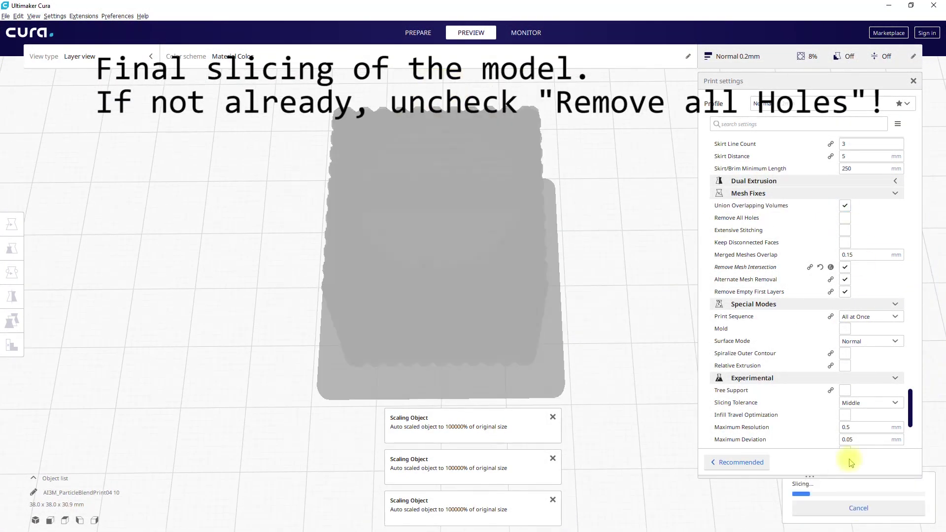
middle_click_drag(566, 264, 548, 250)
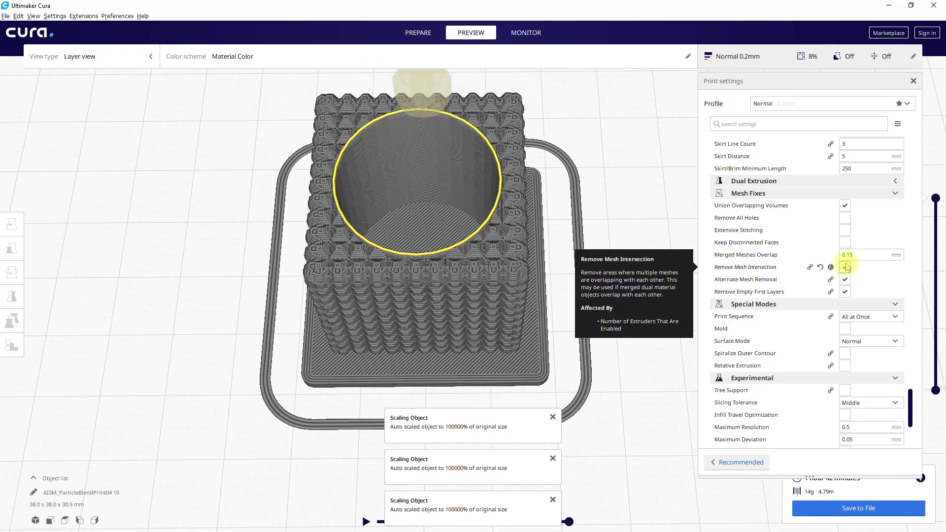
Disable Remove Mesh Intersection, and try the Use Adaptive Layers option before turning it back off.
left_click(845, 269)
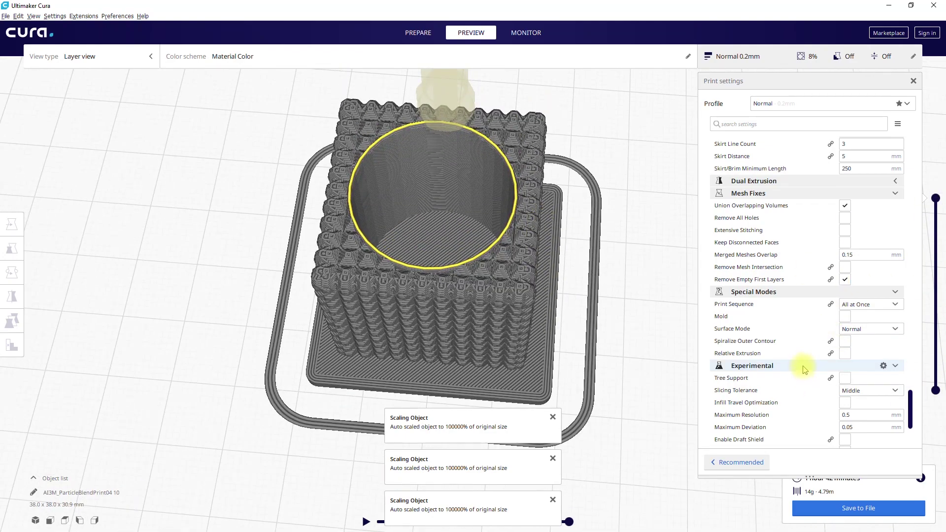
scroll(804, 370, "down", 3)
left_click(845, 381)
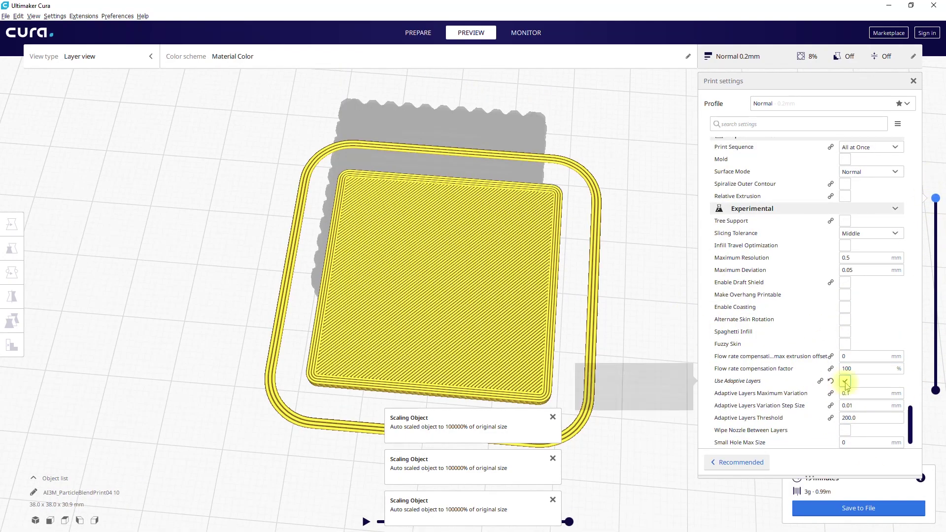
left_click(846, 381)
Examine the sliced model from several angles, lowering the displayed layers and returning to the top layer.
scroll(641, 308, "up", 5)
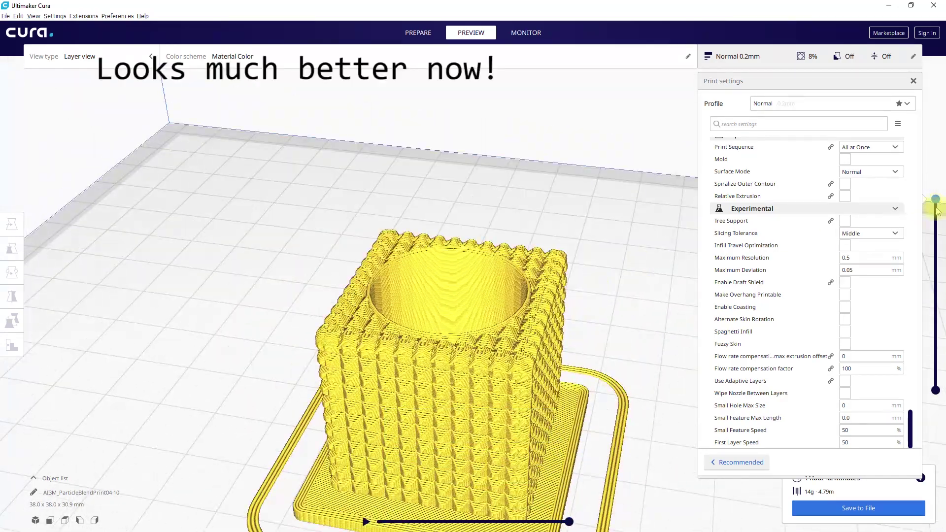
left_click_drag(936, 202, 871, 290)
middle_click_drag(614, 332, 634, 228)
right_click_drag(634, 228, 606, 306)
middle_click_drag(666, 79, 560, 286)
left_click_drag(935, 284, 935, 199)
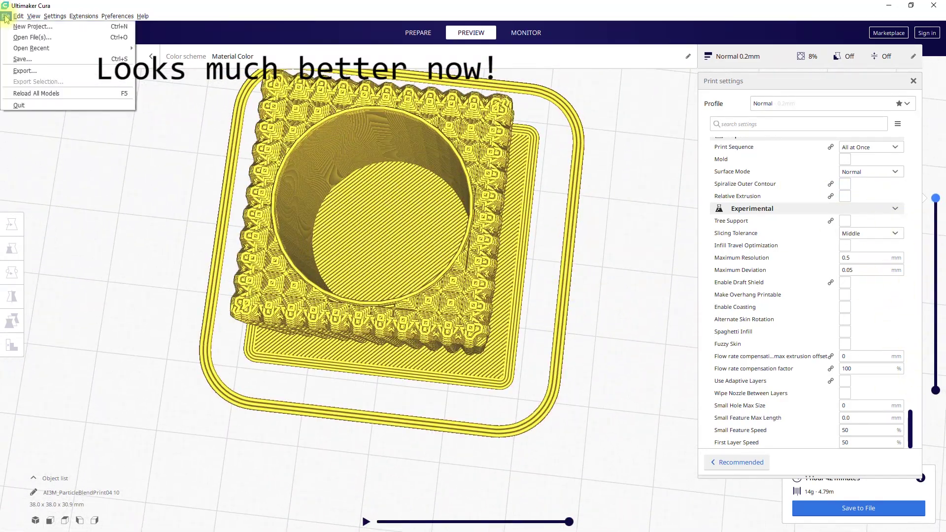
Set the Wall Line Count to 2 and the Infill Density to 5%.
left_click_drag(911, 417, 910, 180)
left_click(862, 171)
key("BackSpace")
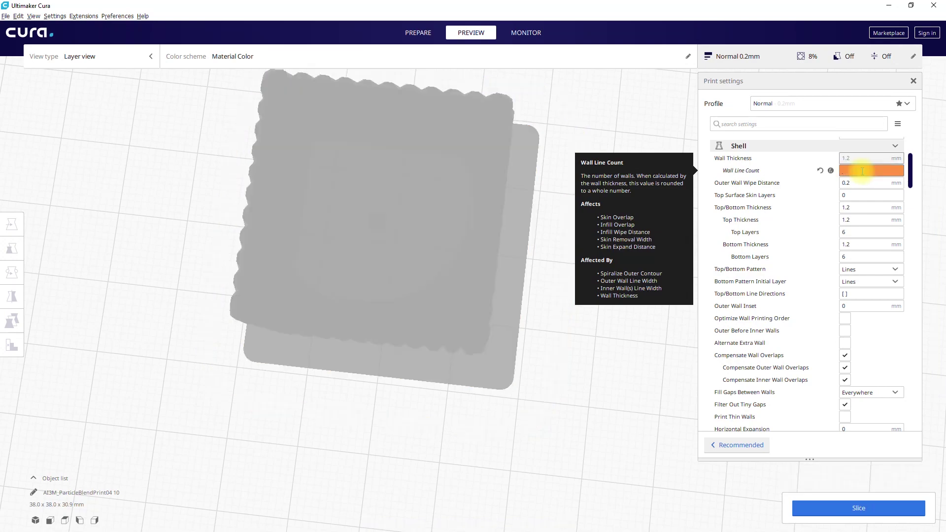
scroll(862, 171, "down", 12)
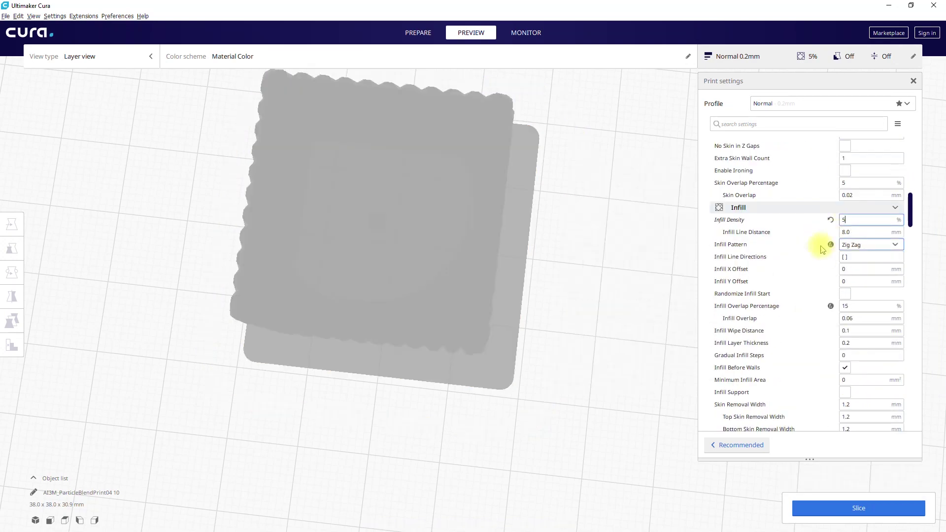
Look through the retraction, speed, acceleration and jerk print settings.
scroll(821, 246, "down", 15)
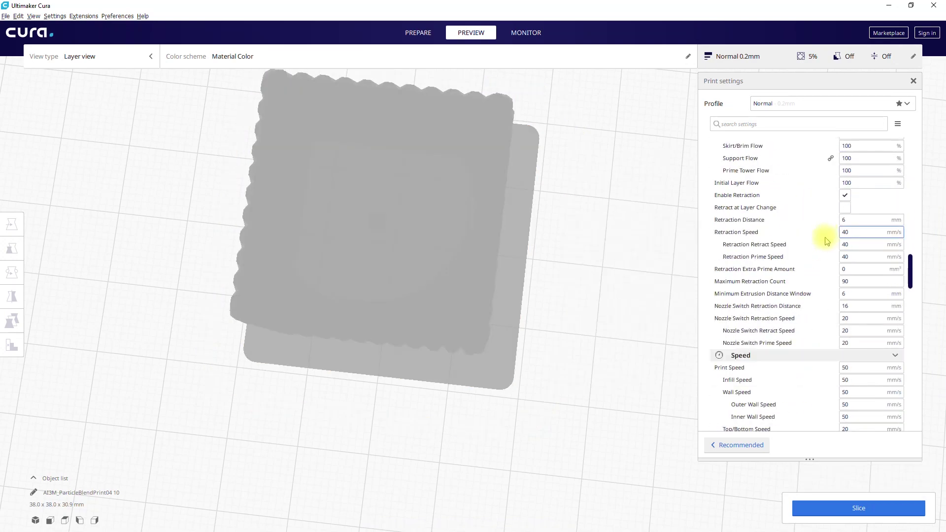
scroll(799, 261, "down", 10)
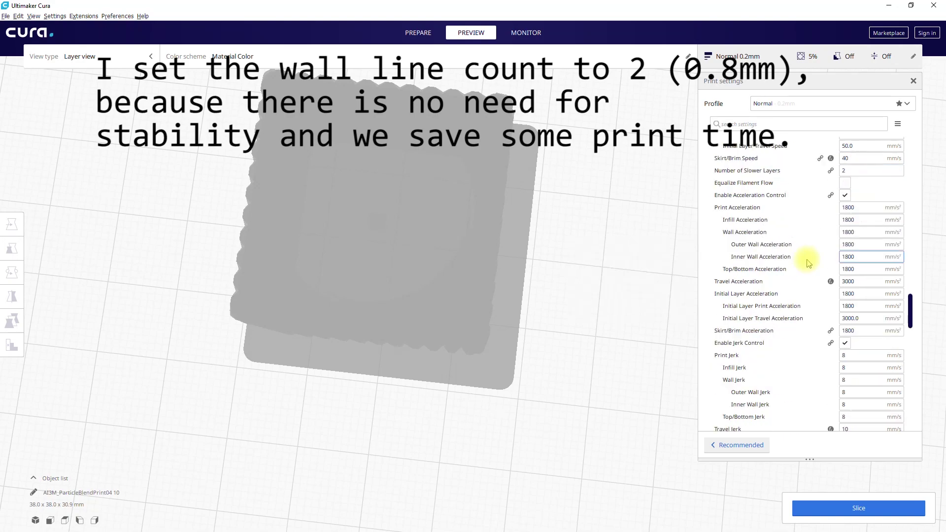